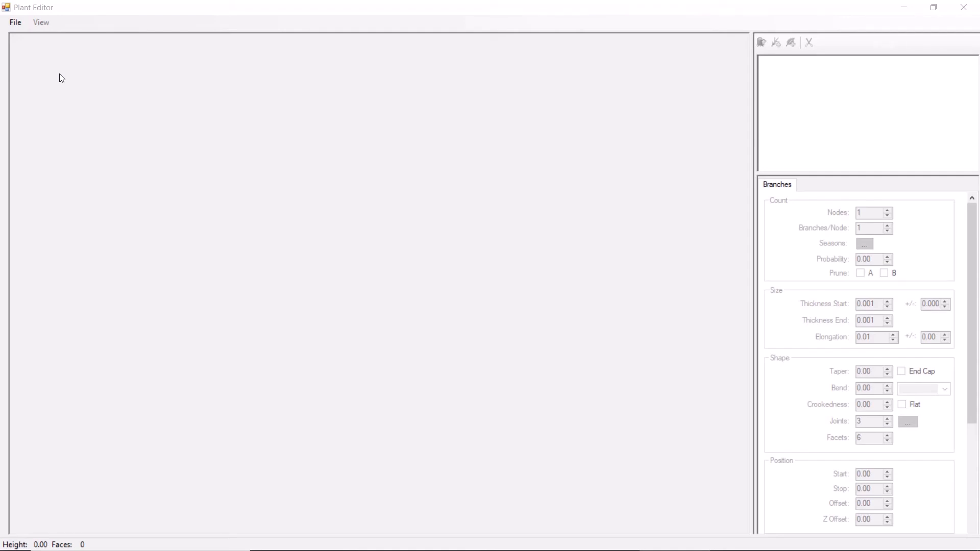
- Create a new plant from the Standard template and name it "Tilia cordata"
{"action": "left_click", "coordinate": [17, 23]}
{"action": "left_click", "coordinate": [35, 43]}
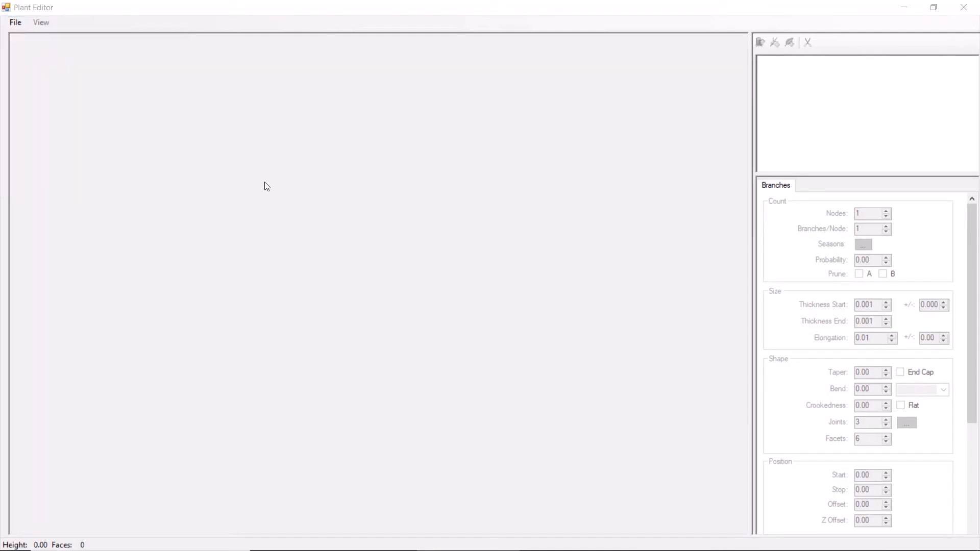
{"action": "left_click", "coordinate": [443, 129]}
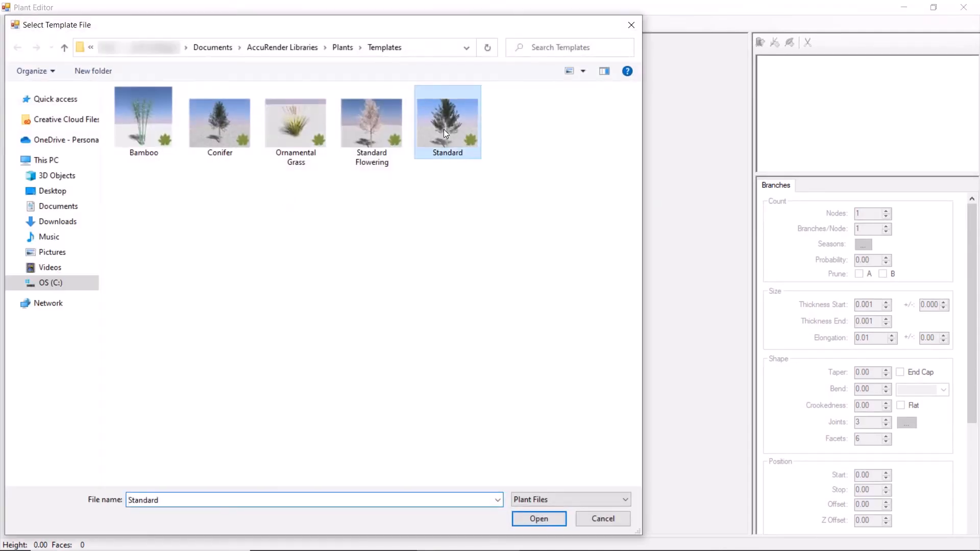
{"action": "left_click", "coordinate": [539, 519]}
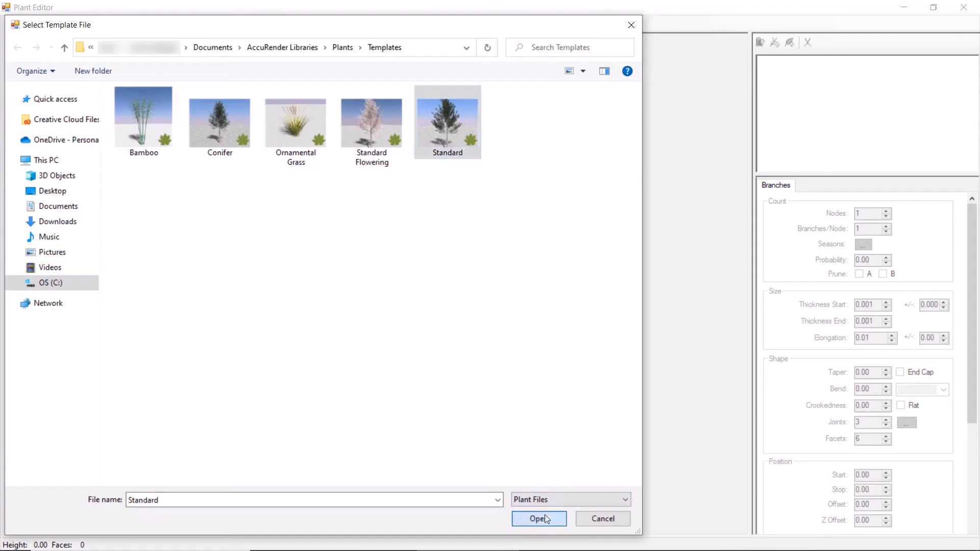
{"action": "key", "text": "shift+Tab"}
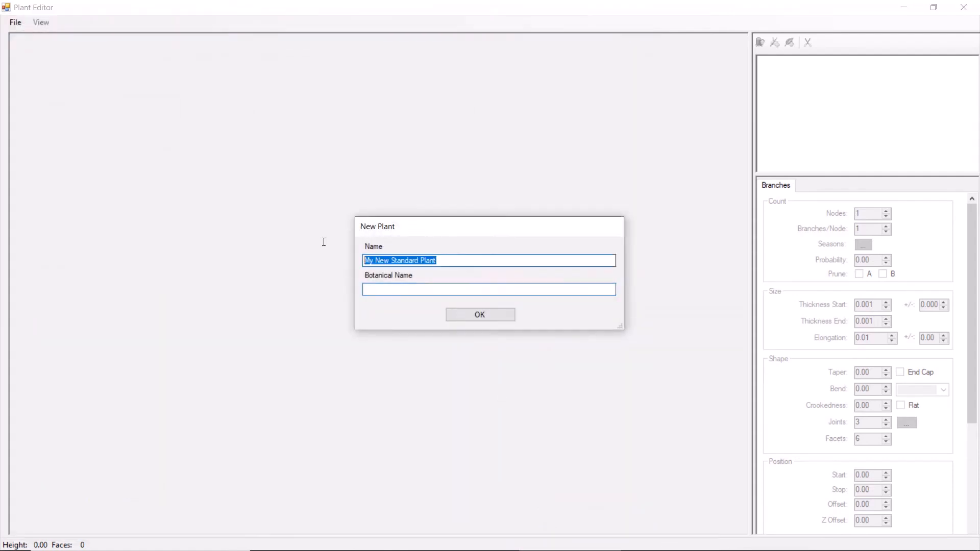
{"action": "type", "text": "Tilia cordata"}
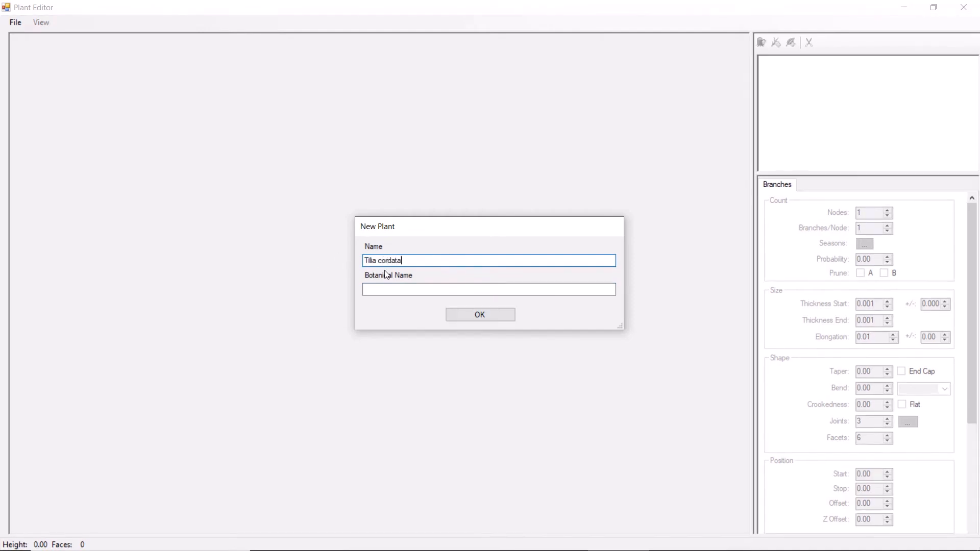
{"action": "left_click", "coordinate": [480, 315]}
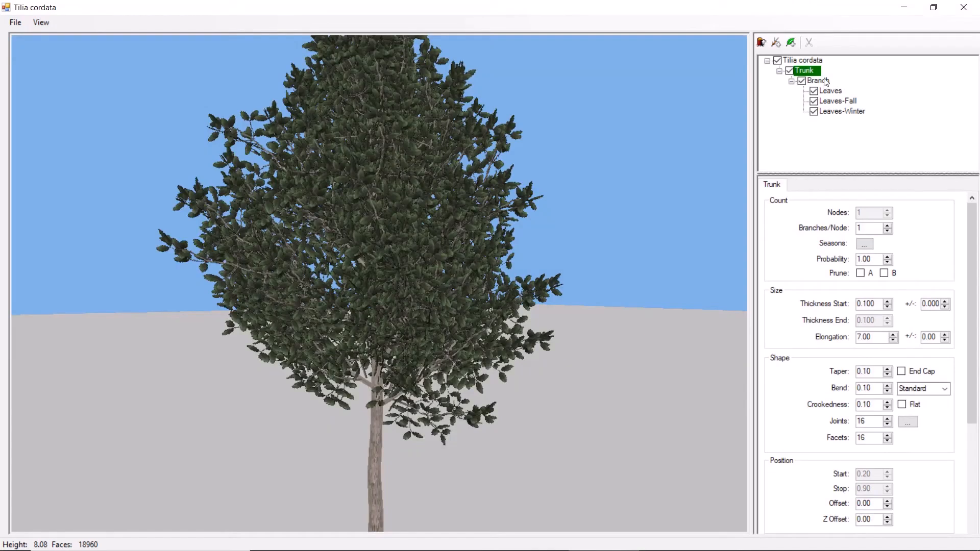
- Delete the Leaves-Fall and Leaves-Winter elements from the plant's structure
{"action": "scroll", "coordinate": [414, 349], "scroll_direction": "down", "scroll_amount": 3}
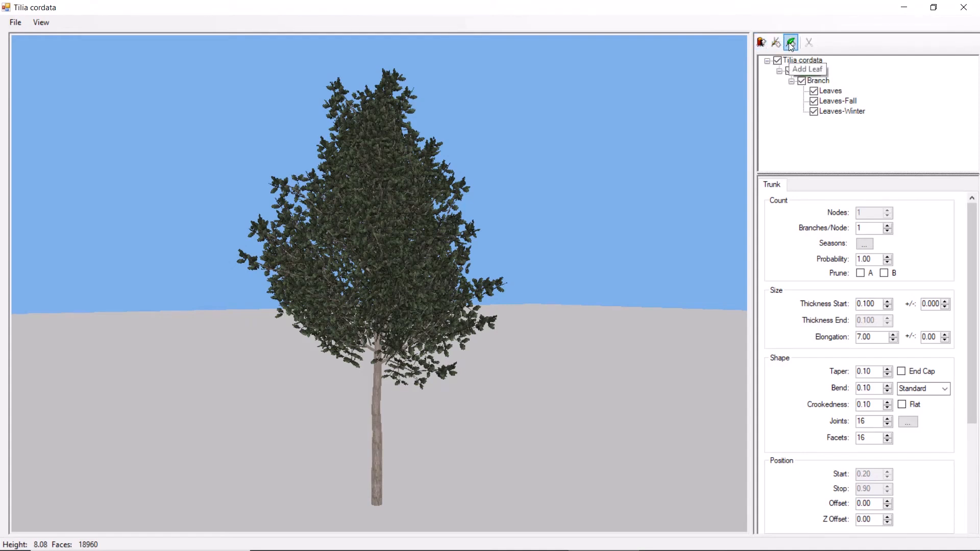
{"action": "left_click", "coordinate": [803, 70]}
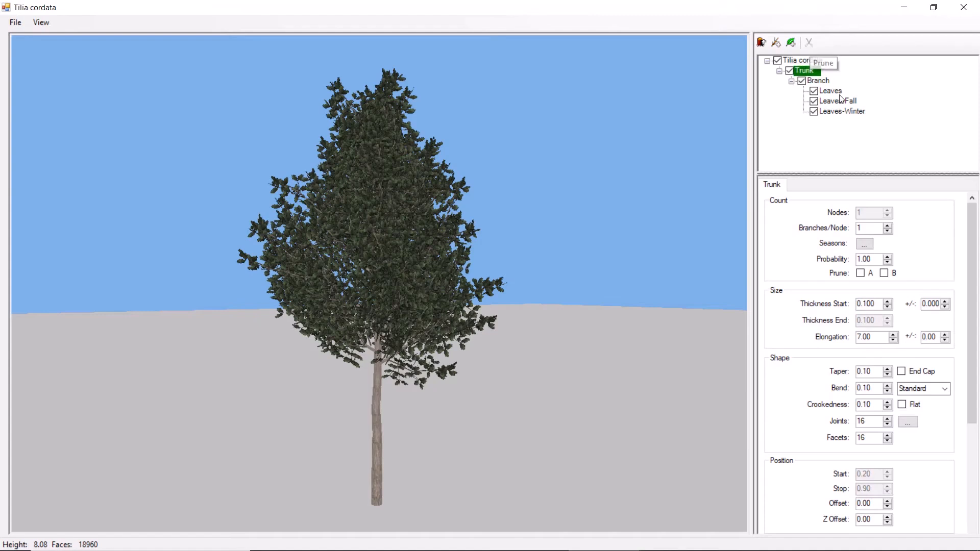
{"action": "left_click", "coordinate": [837, 100]}
{"action": "left_click", "coordinate": [810, 43]}
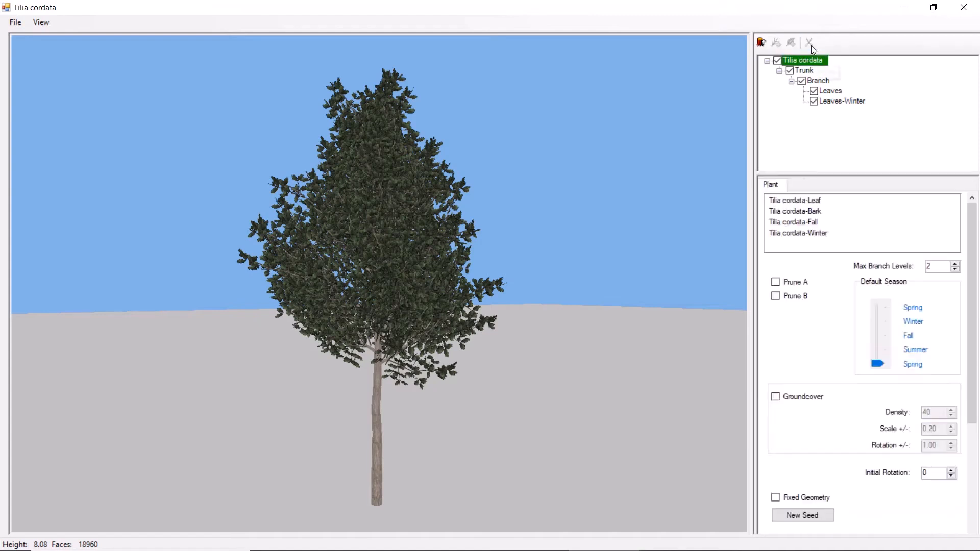
{"action": "left_click", "coordinate": [837, 102]}
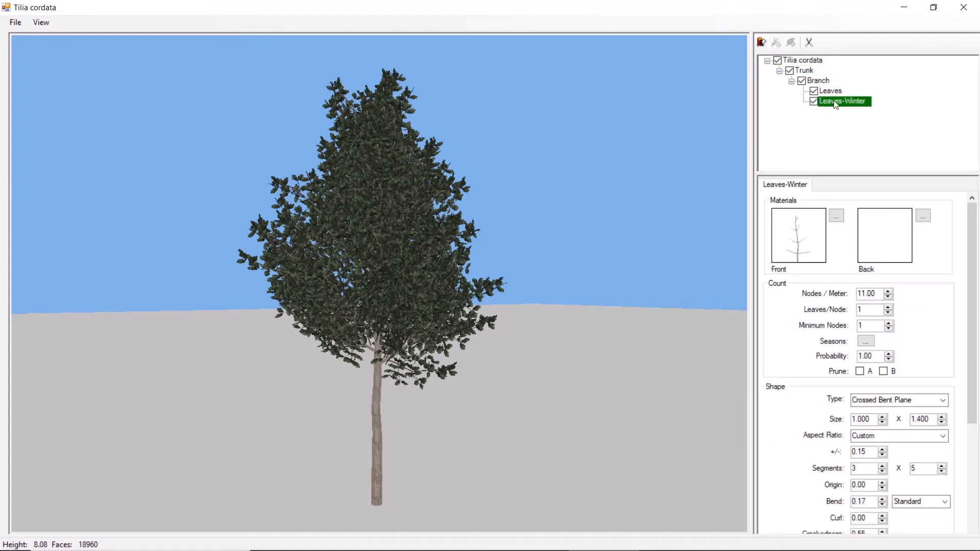
{"action": "left_click", "coordinate": [809, 43]}
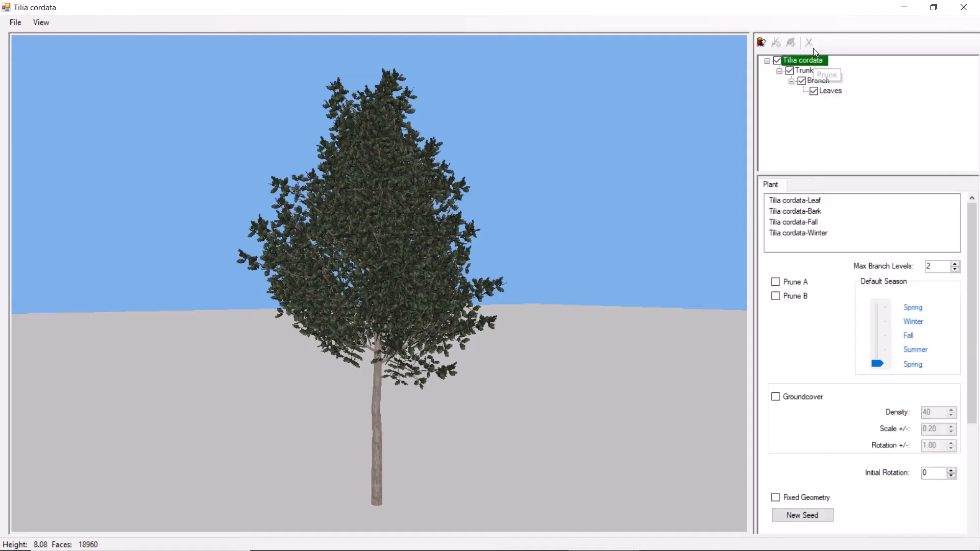
- Hide the Leaves element, toggle the Branch element's visibility off and on, and select the Trunk for editing
{"action": "left_click", "coordinate": [813, 93]}
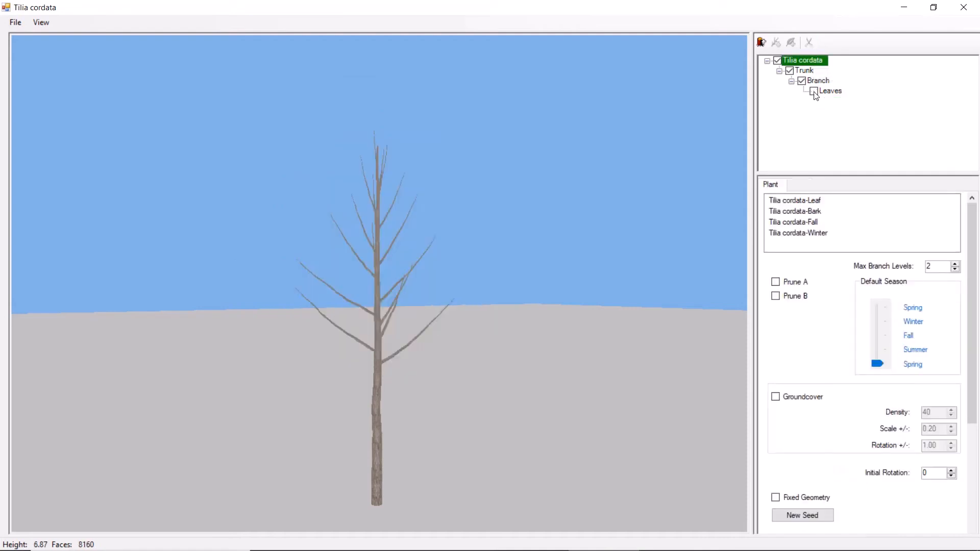
{"action": "left_click", "coordinate": [802, 81]}
{"action": "left_click", "coordinate": [802, 81]}
{"action": "left_click", "coordinate": [805, 71]}
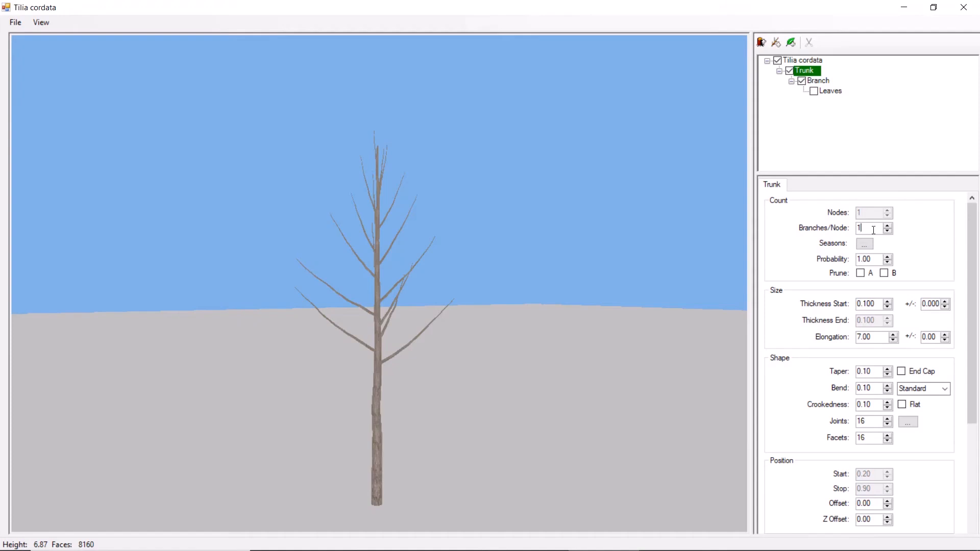
- Try a trunk probability of 0 and restore it to 1
{"action": "left_click_drag", "start_coordinate": [866, 229], "coordinate": [850, 228]}
{"action": "left_click", "coordinate": [873, 259]}
{"action": "double_click", "coordinate": [872, 258]}
{"action": "type", "text": "0"}
{"action": "key", "text": "Return"}
{"action": "double_click", "coordinate": [871, 260]}
{"action": "type", "text": "1"}
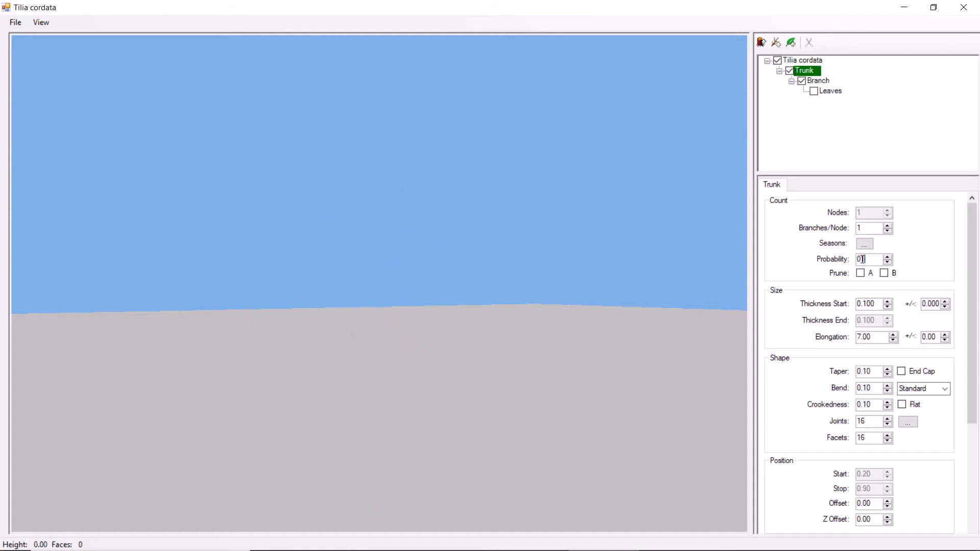
{"action": "key", "text": "Return"}
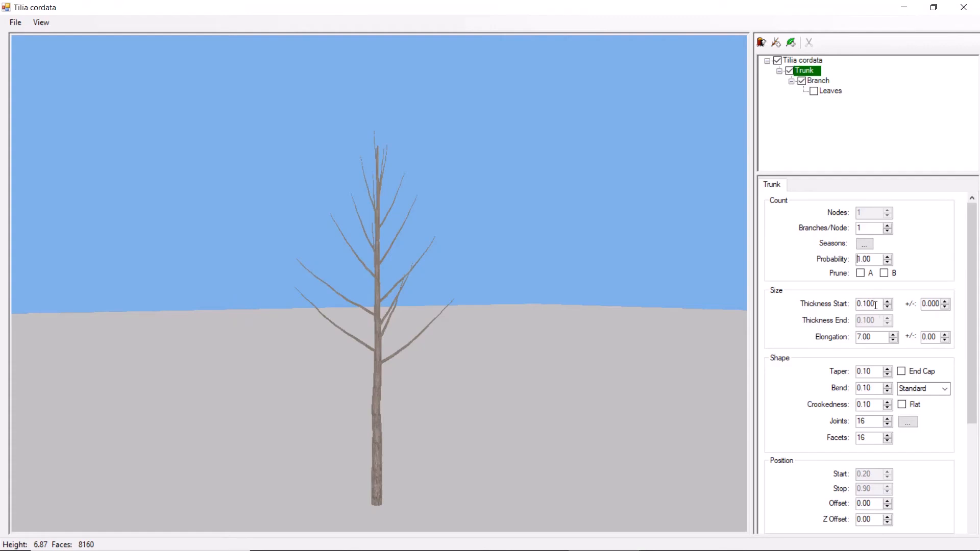
- Set the trunk's starting thickness to 0.130 and its elongation to 6
{"action": "left_click_drag", "start_coordinate": [877, 305], "coordinate": [847, 302]}
{"action": "type", "text": "0.130"}
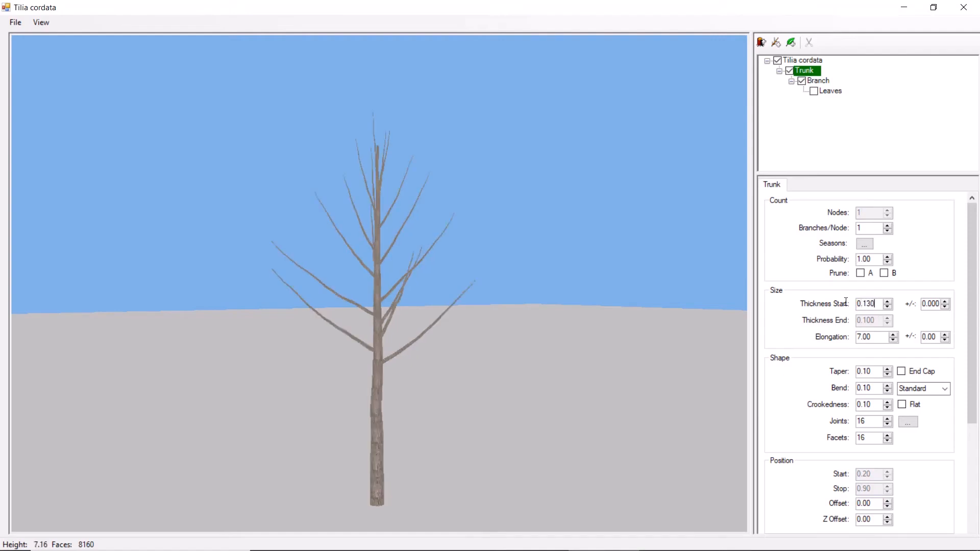
{"action": "left_click_drag", "start_coordinate": [873, 337], "coordinate": [849, 338]}
{"action": "type", "text": "66"}
{"action": "key", "text": "BackSpace"}
{"action": "key", "text": "Return"}
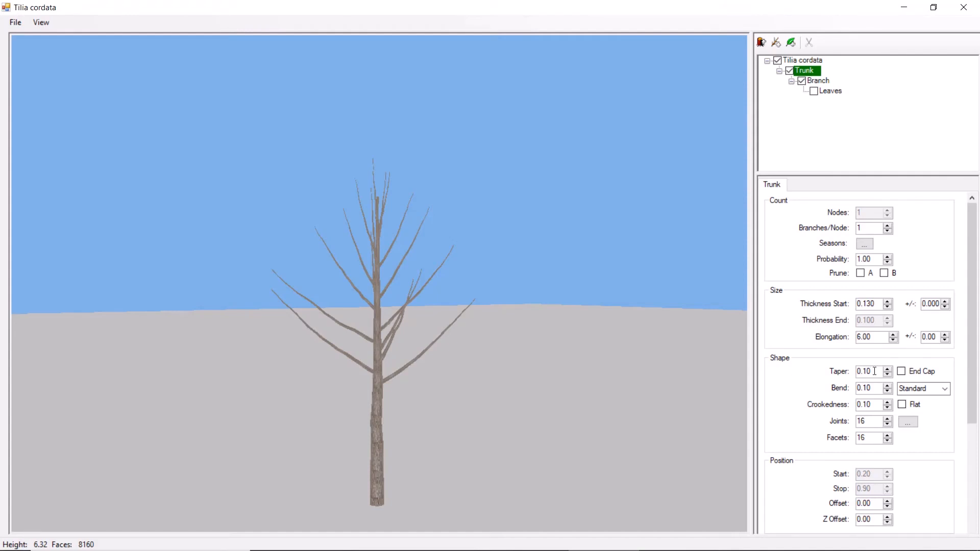
- Try a trunk taper of 1 and return it to 0.1
{"action": "left_click_drag", "start_coordinate": [875, 371], "coordinate": [850, 372]}
{"action": "type", "text": "1"}
{"action": "key", "text": "Return"}
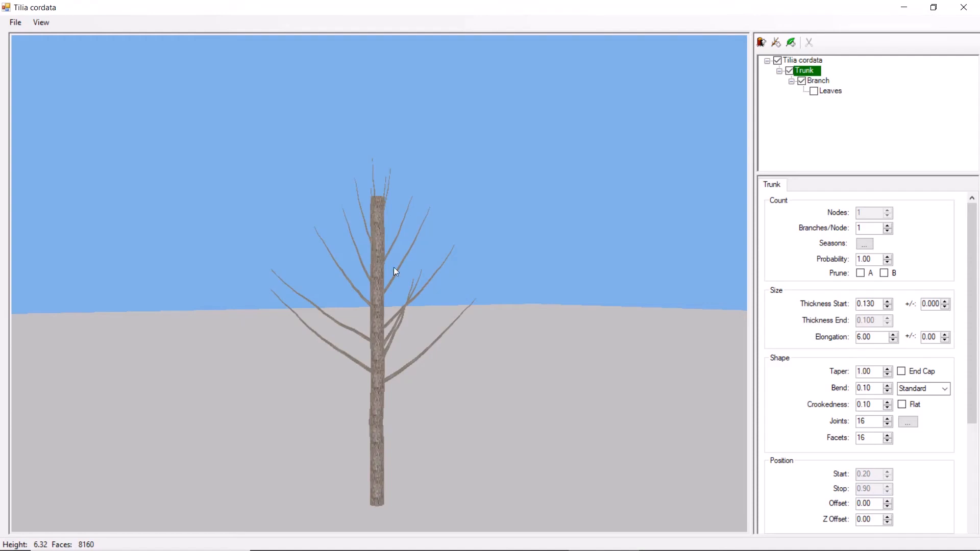
{"action": "left_click_drag", "start_coordinate": [874, 372], "coordinate": [853, 372]}
{"action": "type", "text": "0.1"}
{"action": "key", "text": "Return"}
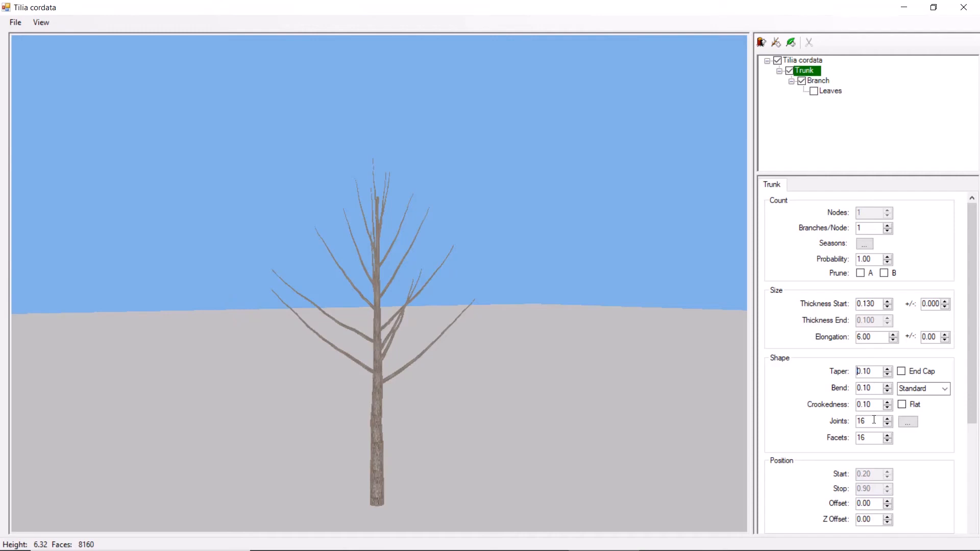
- Reduce the trunk's facets to 8 and highlight its mesh for a closer check
{"action": "left_click_drag", "start_coordinate": [870, 438], "coordinate": [848, 437]}
{"action": "type", "text": "8"}
{"action": "scroll", "coordinate": [419, 470], "scroll_direction": "up", "scroll_amount": 2}
{"action": "middle_click_drag", "start_coordinate": [419, 470], "coordinate": [430, 376]}
{"action": "left_click", "coordinate": [371, 460]}
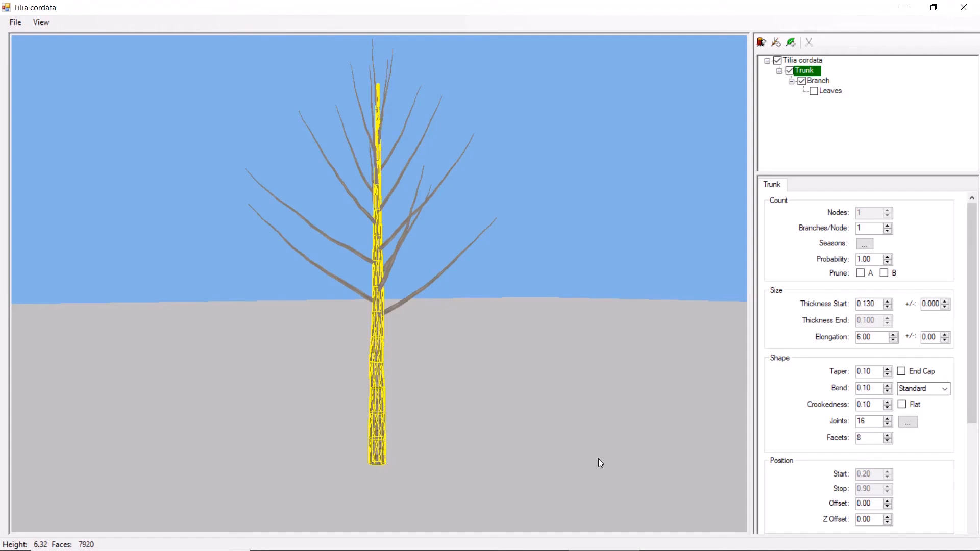
- Try 20 facets on the trunk, check its mesh, and restore the count to 8
{"action": "left_click_drag", "start_coordinate": [863, 437], "coordinate": [846, 438]}
{"action": "type", "text": "20"}
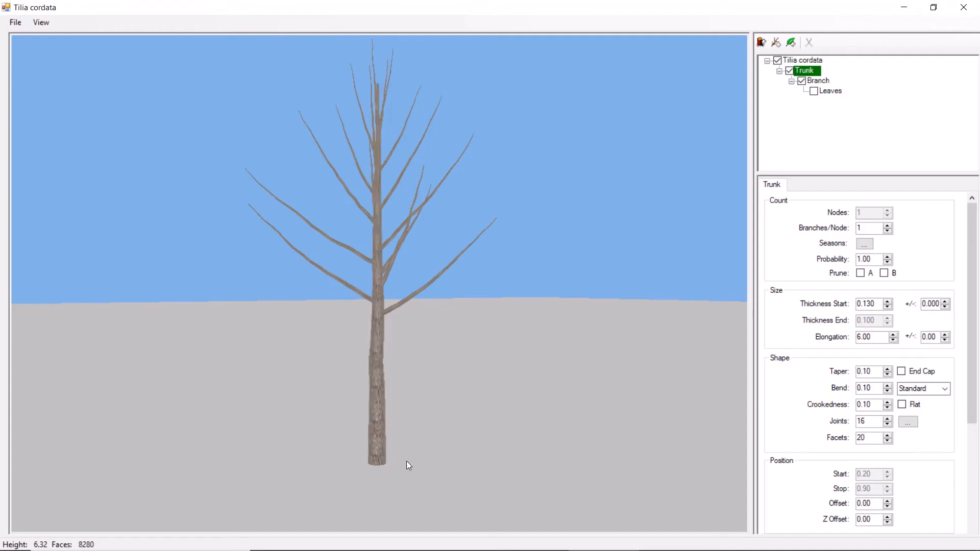
{"action": "left_click", "coordinate": [375, 465]}
{"action": "left_click_drag", "start_coordinate": [864, 438], "coordinate": [838, 439]}
{"action": "type", "text": "8"}
{"action": "key", "text": "Return"}
- Set the trunk's joints to 12, highlight its mesh, and reduce the joints to 11
{"action": "left_click_drag", "start_coordinate": [871, 422], "coordinate": [857, 420]}
{"action": "key", "text": "Return"}
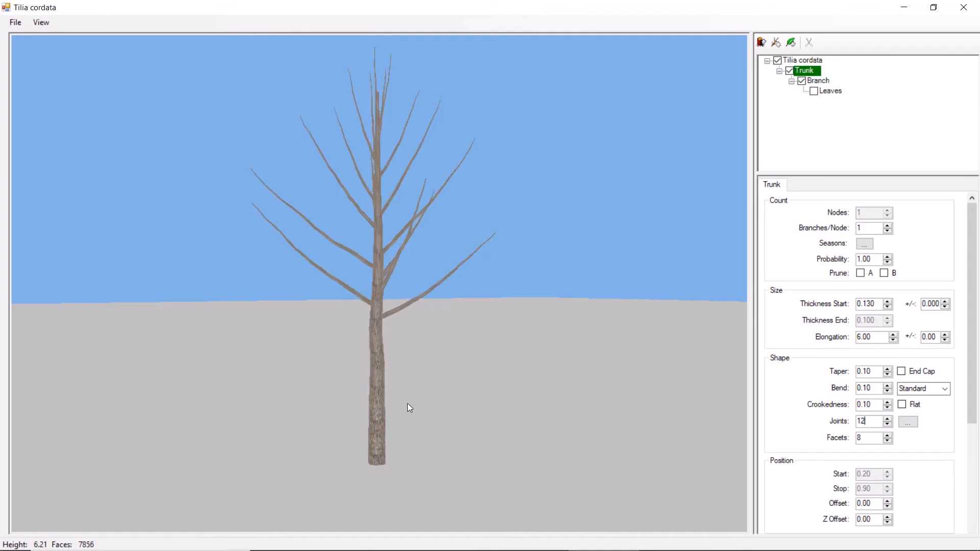
{"action": "left_click", "coordinate": [380, 431]}
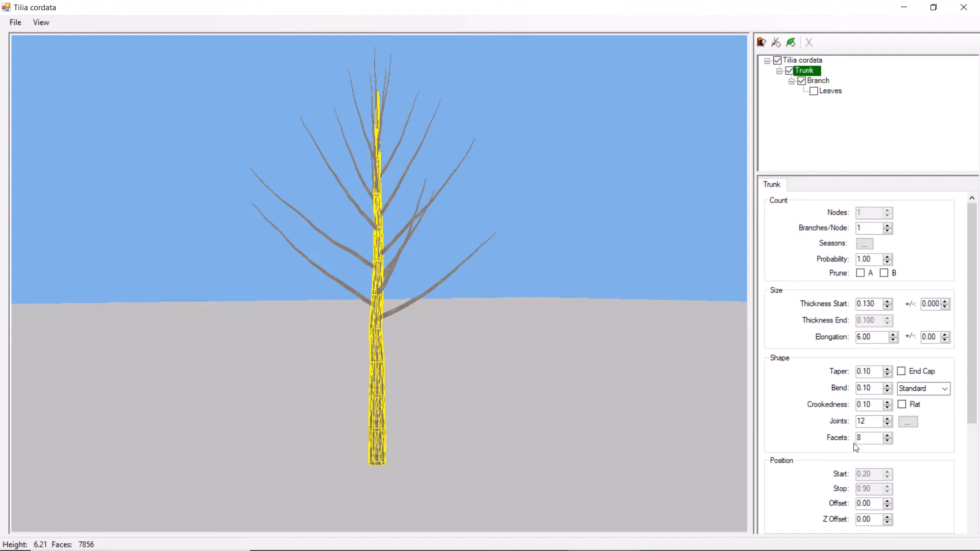
{"action": "double_click", "coordinate": [862, 421]}
{"action": "type", "text": "11"}
{"action": "key", "text": "Return"}
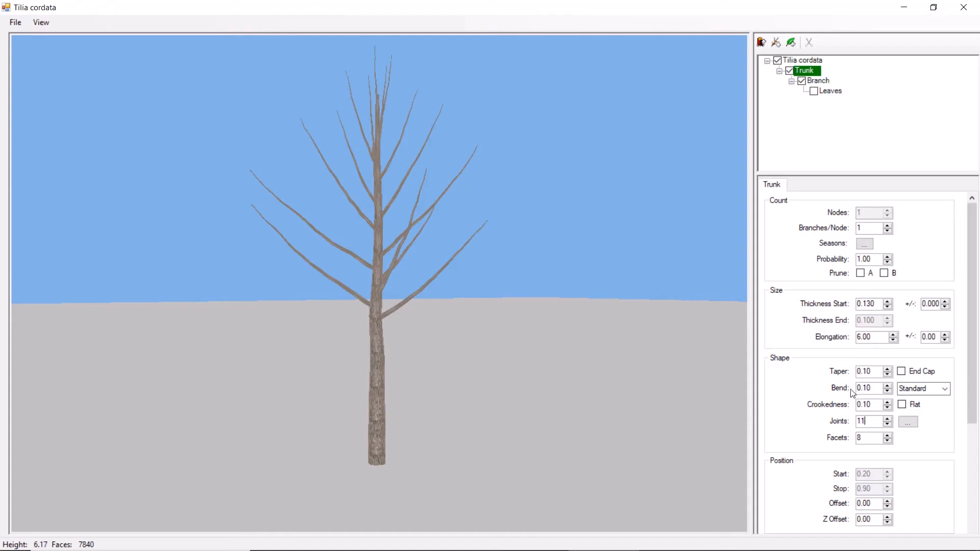
- Review the trunk's bend type options, keeping Standard, and check the Crookedness setting
{"action": "left_click", "coordinate": [944, 389]}
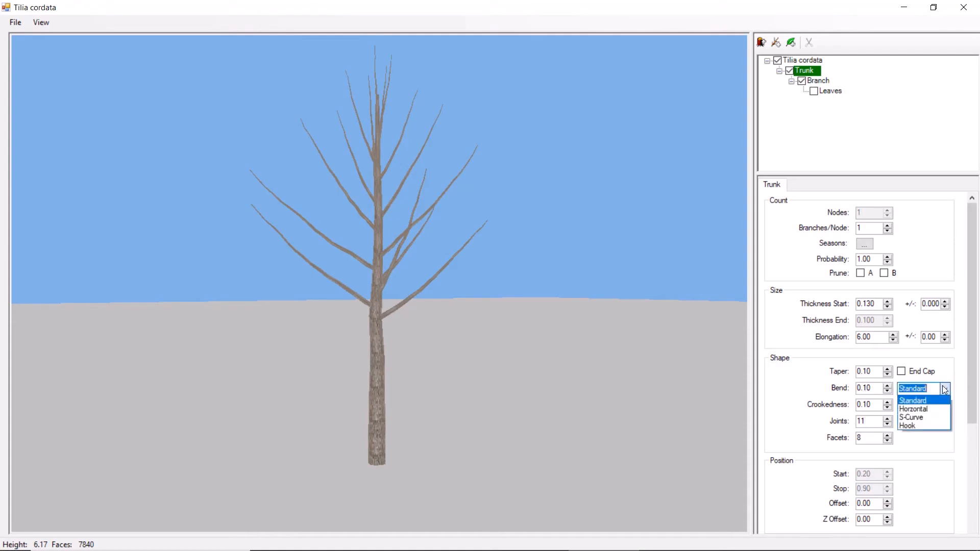
{"action": "left_click", "coordinate": [923, 392]}
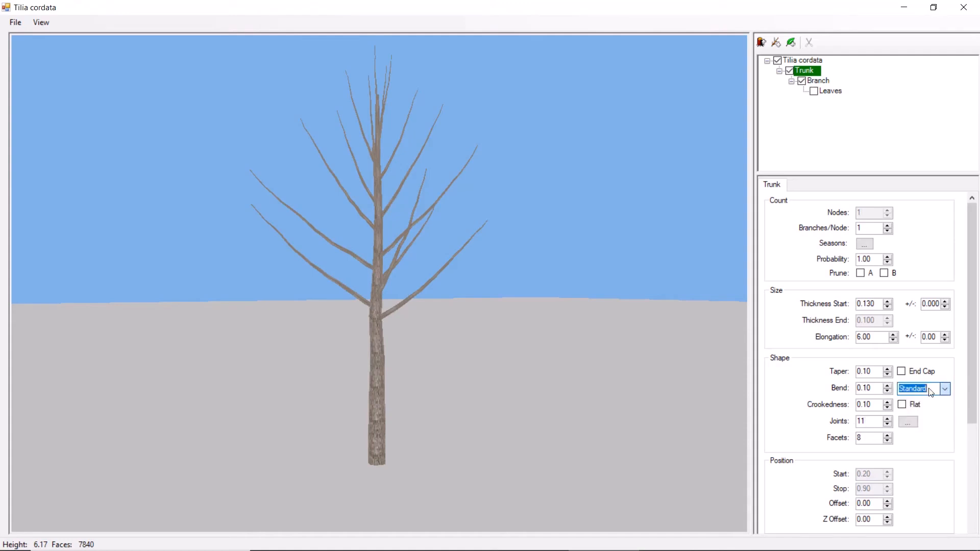
{"action": "left_click", "coordinate": [873, 404]}
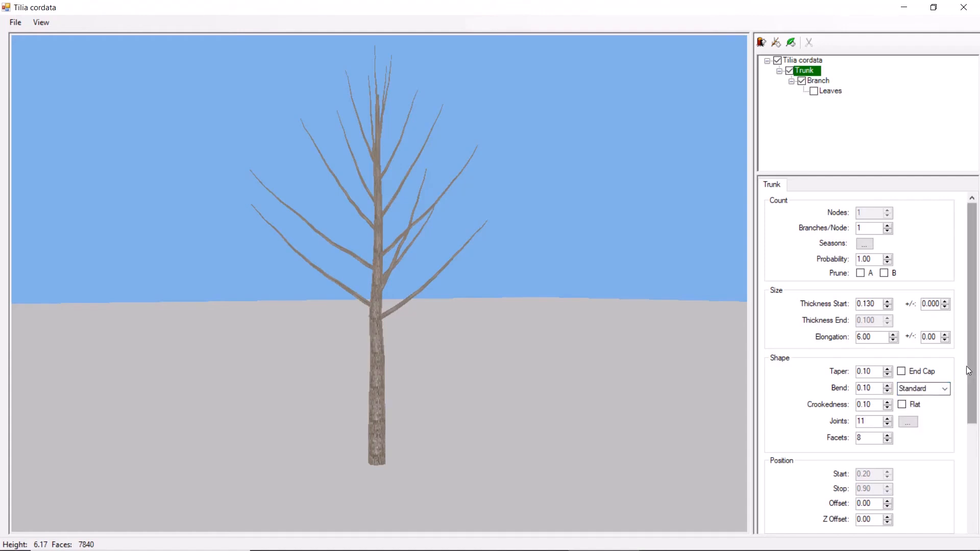
- Try a trunk position offset of 4 and return it to 0
{"action": "left_click_drag", "start_coordinate": [966, 378], "coordinate": [964, 478]}
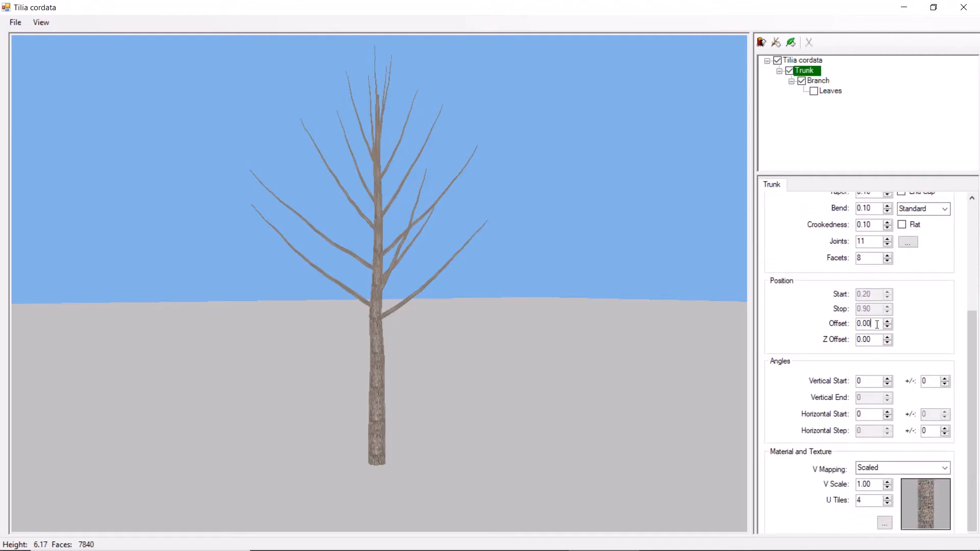
{"action": "left_click_drag", "start_coordinate": [877, 324], "coordinate": [857, 325]}
{"action": "type", "text": "4"}
{"action": "key", "text": "Return"}
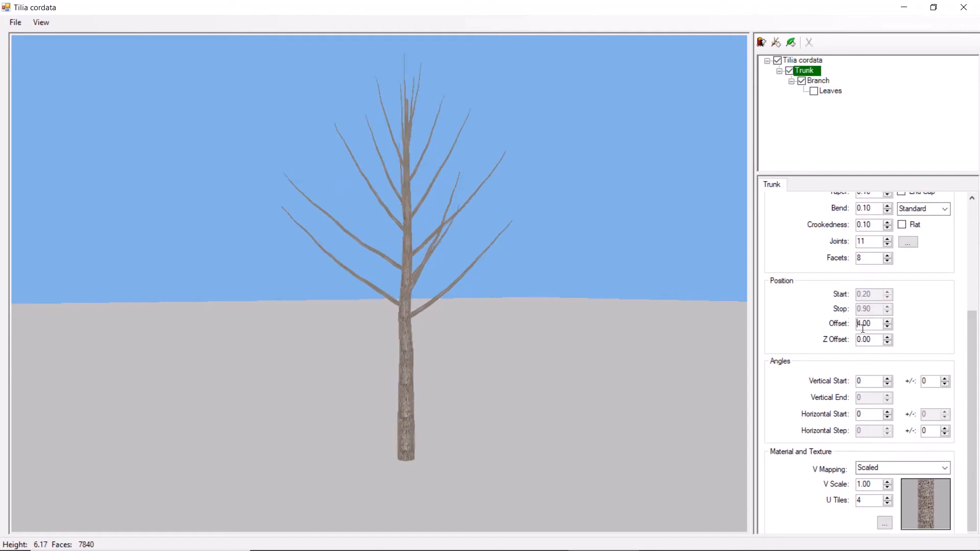
{"action": "left_click_drag", "start_coordinate": [873, 324], "coordinate": [857, 340]}
{"action": "type", "text": "0"}
{"action": "key", "text": "Return"}
- Try a trunk Z offset of -4, view the sunken tree, and reset the Z offset to 0
{"action": "type", "text": "-4"}
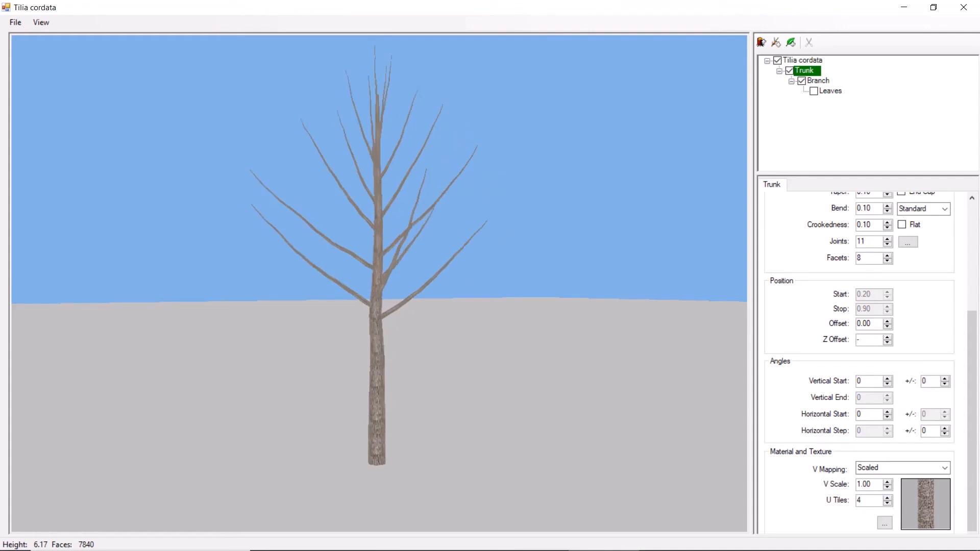
{"action": "key", "text": "Return"}
{"action": "left_click_drag", "start_coordinate": [562, 439], "coordinate": [459, 442]}
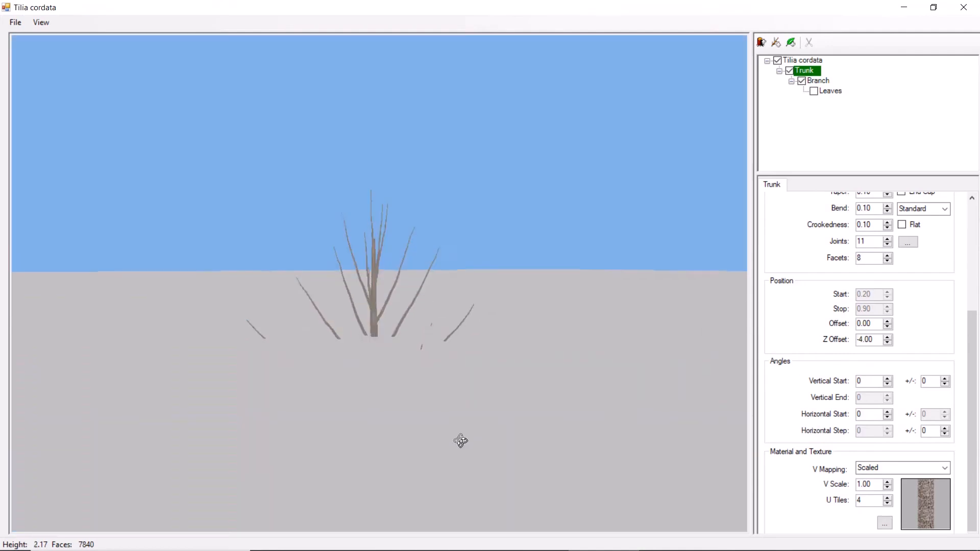
{"action": "left_click_drag", "start_coordinate": [874, 340], "coordinate": [857, 340]}
{"action": "type", "text": "0"}
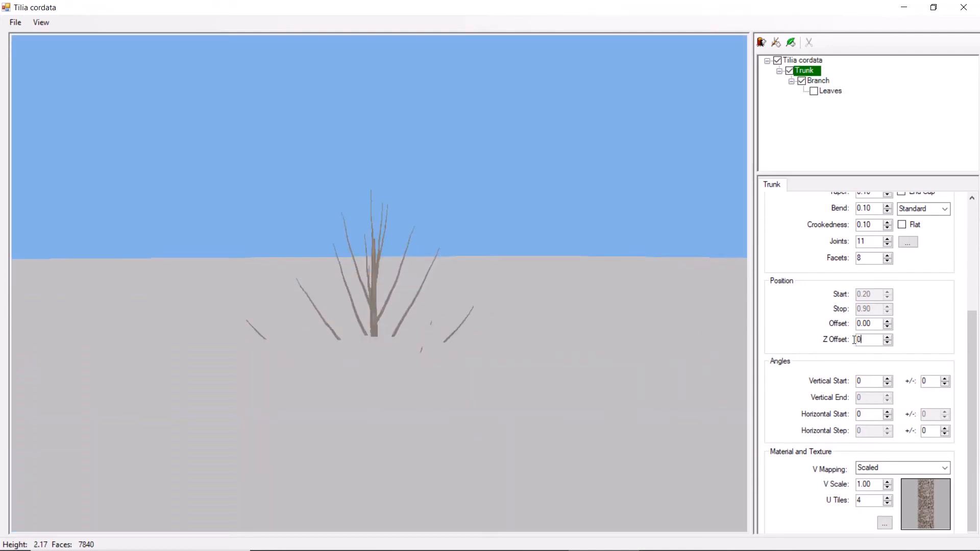
{"action": "key", "text": "Return"}
{"action": "left_click_drag", "start_coordinate": [550, 403], "coordinate": [449, 323]}
- Try trunk vertical start angles of 90 and 45, and settle on a value of 1
{"action": "left_click_drag", "start_coordinate": [875, 381], "coordinate": [843, 382]}
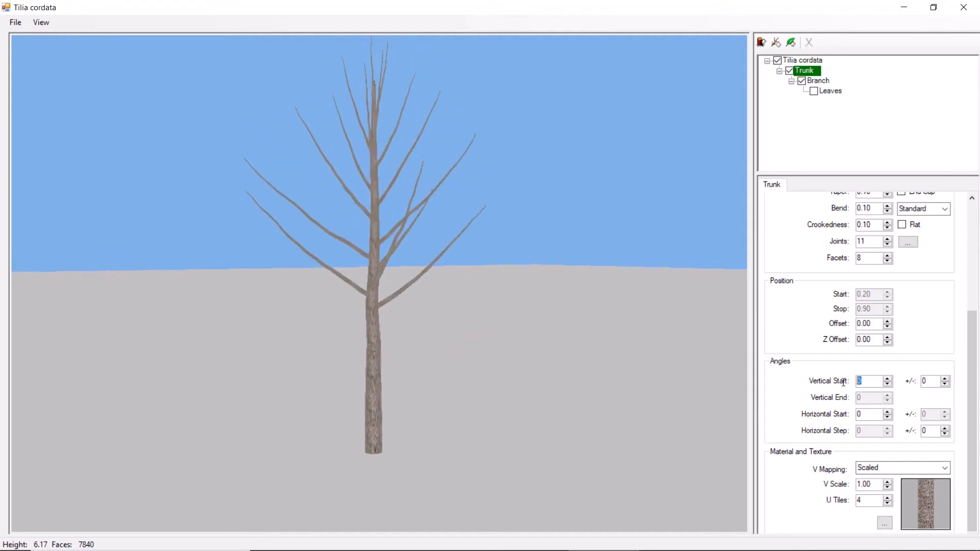
{"action": "type", "text": "90"}
{"action": "key", "text": "Return"}
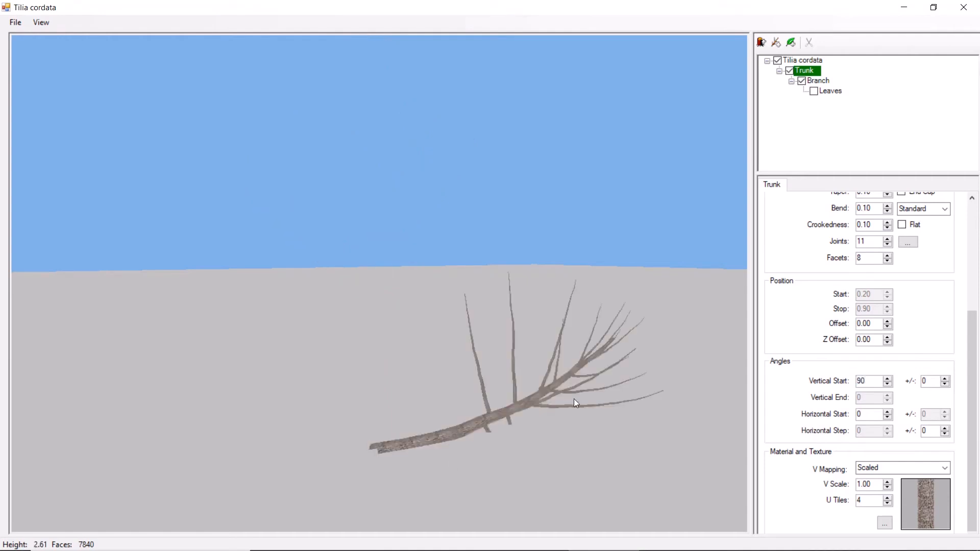
{"action": "key", "text": "BackSpace"}
{"action": "key", "text": "BackSpace"}
{"action": "type", "text": "45"}
{"action": "key", "text": "Return"}
{"action": "double_click", "coordinate": [869, 385]}
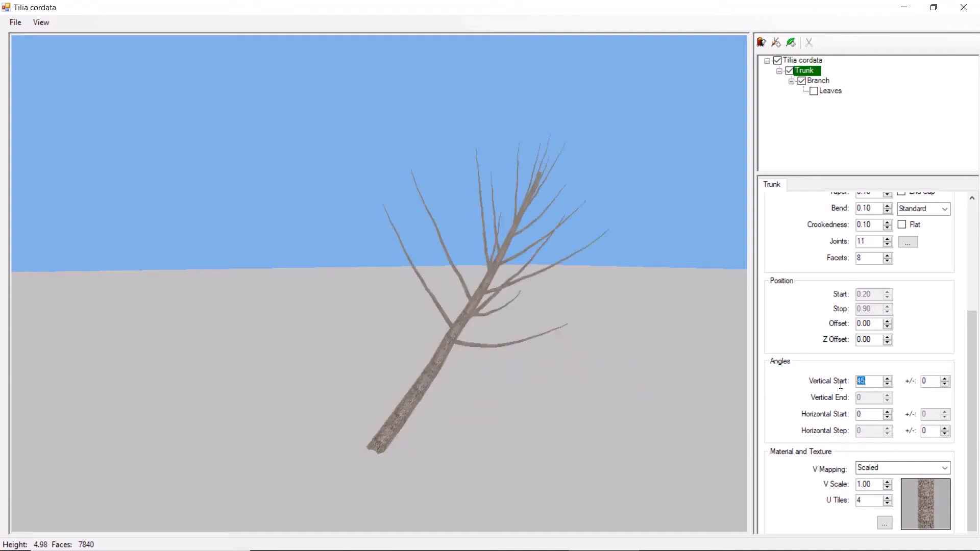
{"action": "type", "text": "1"}
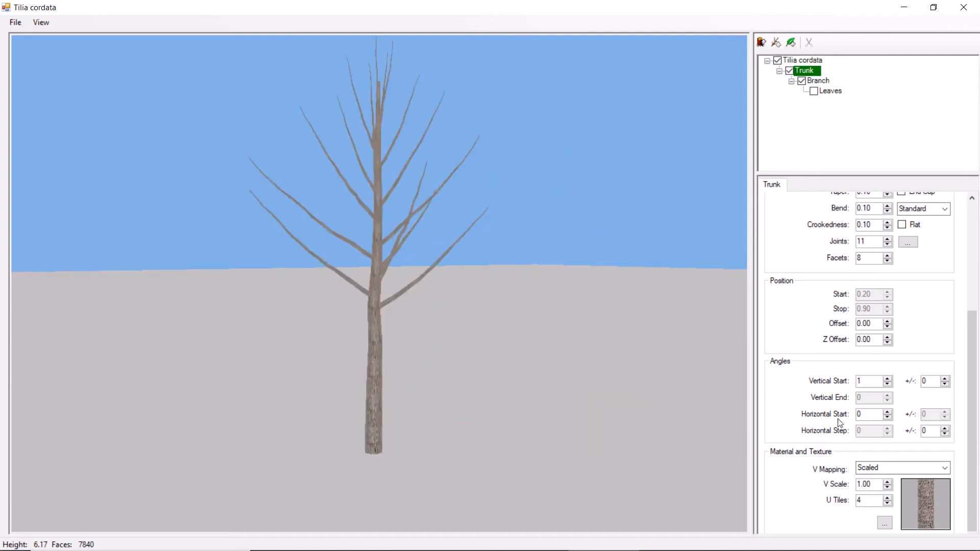
- Try a horizontal start angle of 20 on the trunk and return it to 0
{"action": "double_click", "coordinate": [859, 415]}
{"action": "type", "text": "20"}
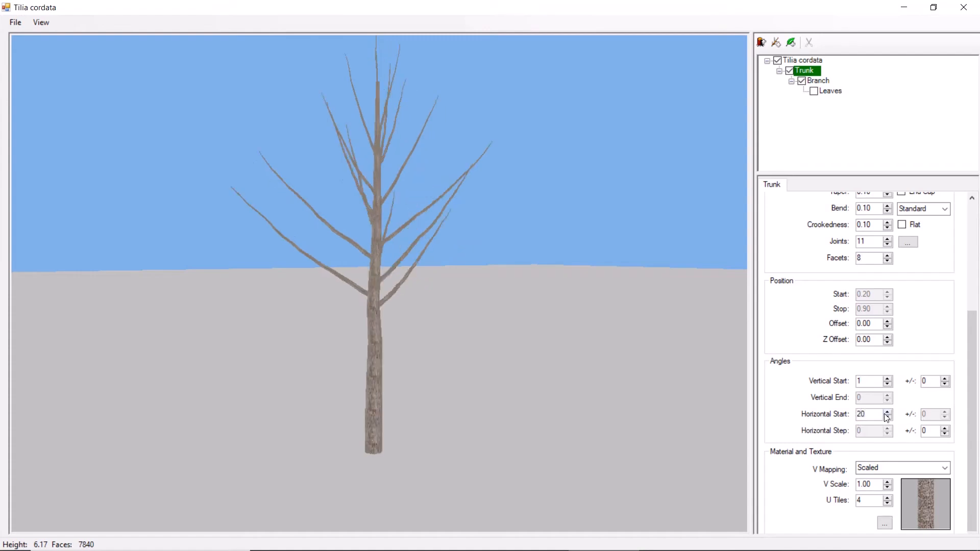
{"action": "left_click_drag", "start_coordinate": [889, 411], "coordinate": [889, 410]}
{"action": "double_click", "coordinate": [875, 417]}
{"action": "type", "text": "0"}
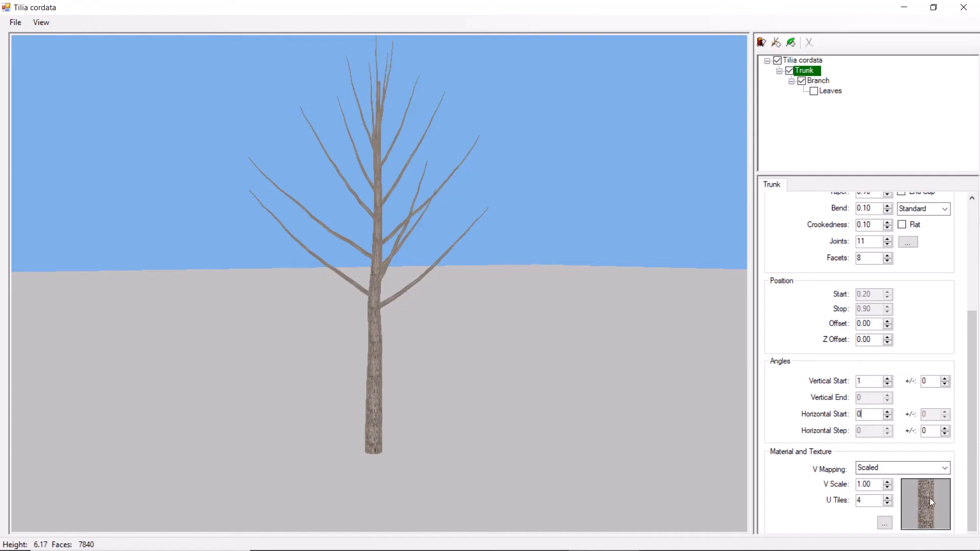
- Keep the trunk's V mapping as Scaled, try 1 U tile, and set U Tiles to 2
{"action": "left_click", "coordinate": [945, 470]}
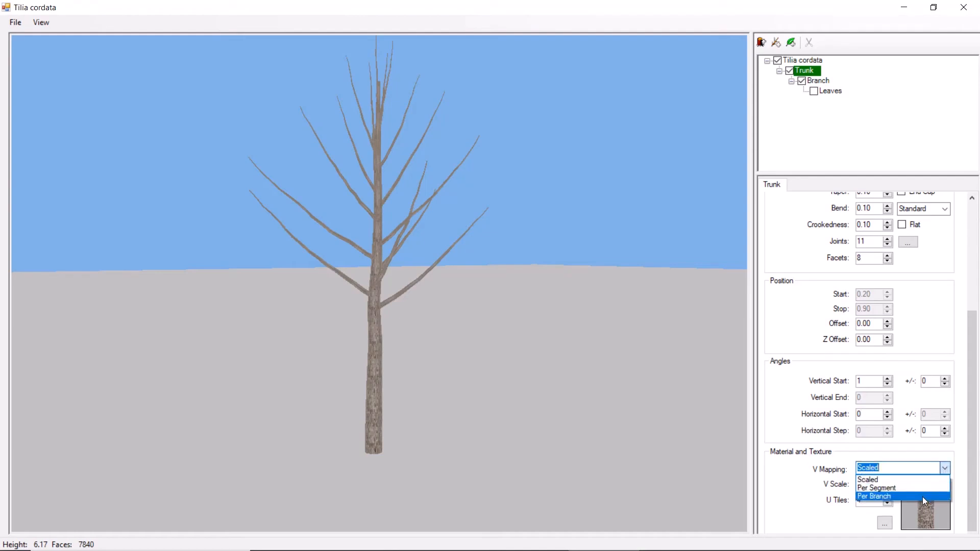
{"action": "left_click", "coordinate": [917, 478]}
{"action": "left_click", "coordinate": [856, 501]}
{"action": "key", "text": "Return"}
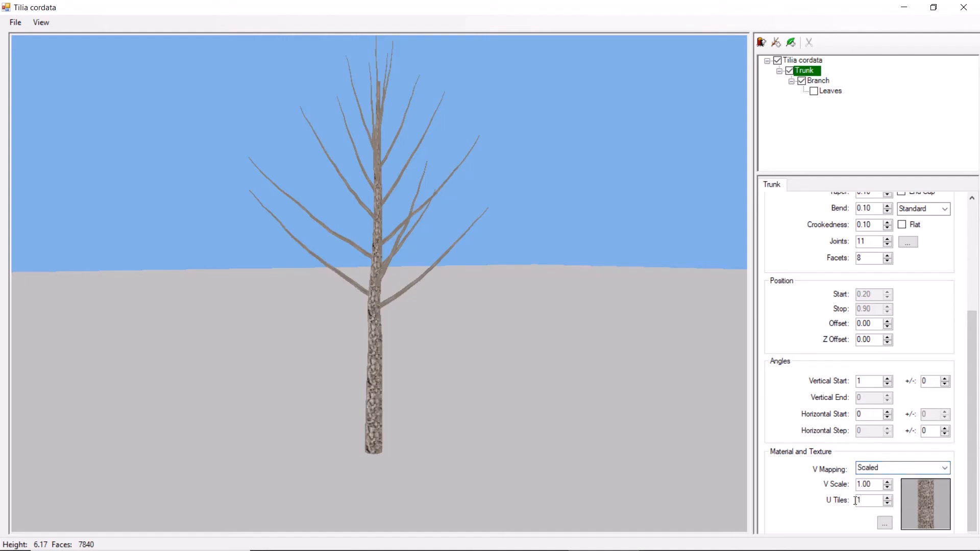
{"action": "double_click", "coordinate": [878, 504]}
{"action": "type", "text": "2"}
{"action": "key", "text": "Return"}
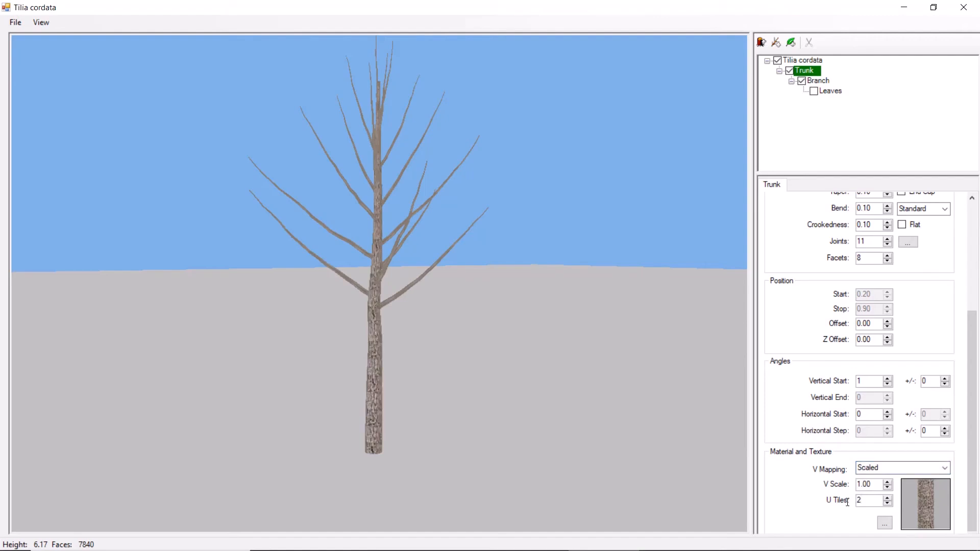
- Prune the existing branch level together with its leaves and add a new branch to the trunk
{"action": "left_click", "coordinate": [822, 83]}
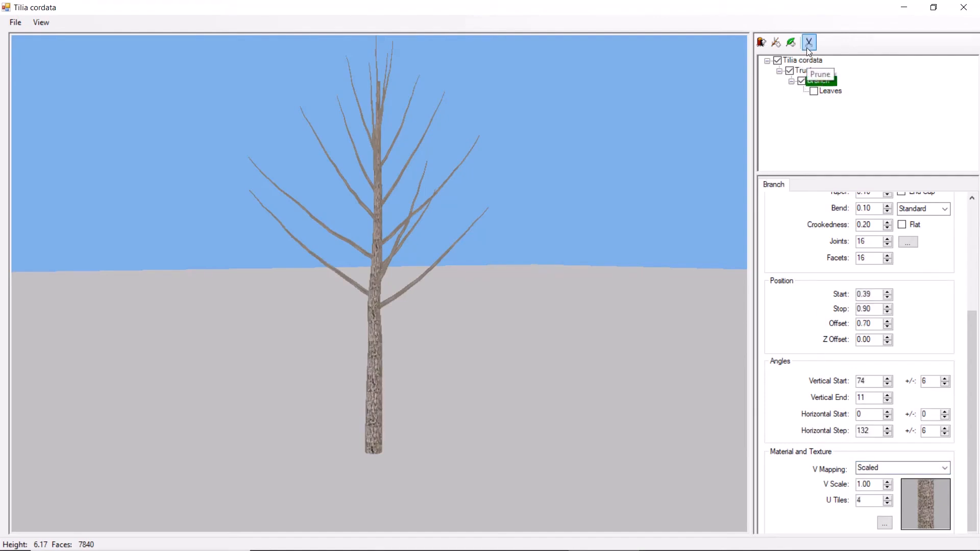
{"action": "left_click", "coordinate": [809, 43]}
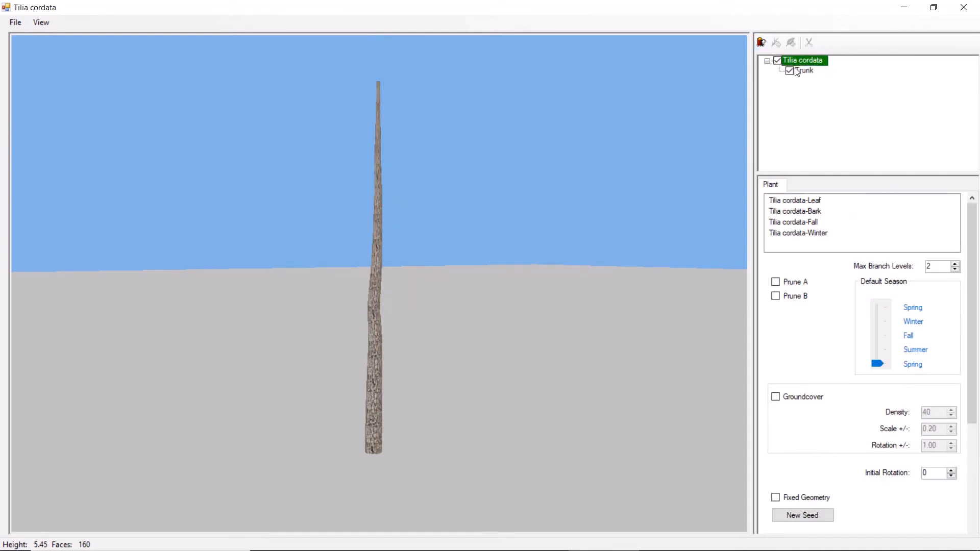
{"action": "left_click", "coordinate": [802, 69]}
{"action": "left_click", "coordinate": [776, 42]}
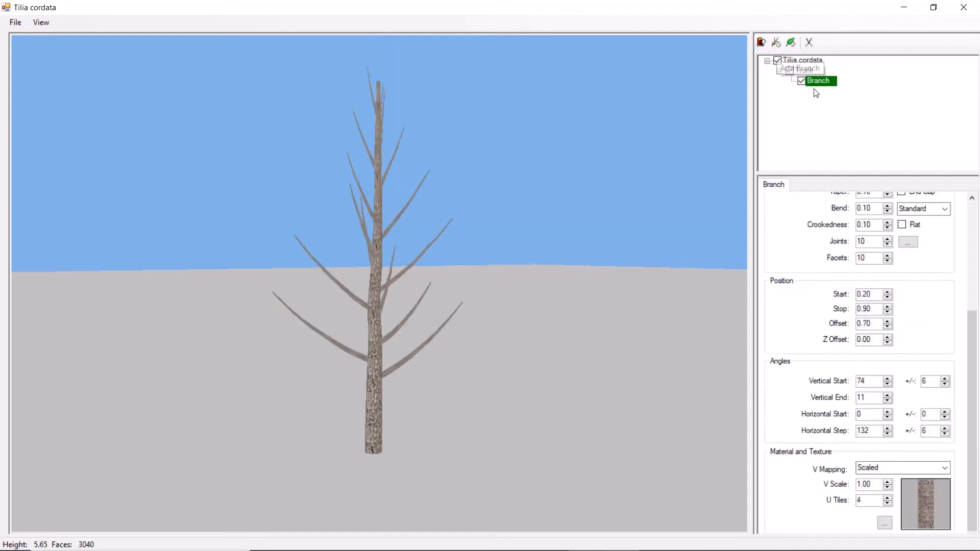
- Set the new branch's nodes to 10 and its branches per node to 3
{"action": "left_click_drag", "start_coordinate": [971, 371], "coordinate": [973, 262]}
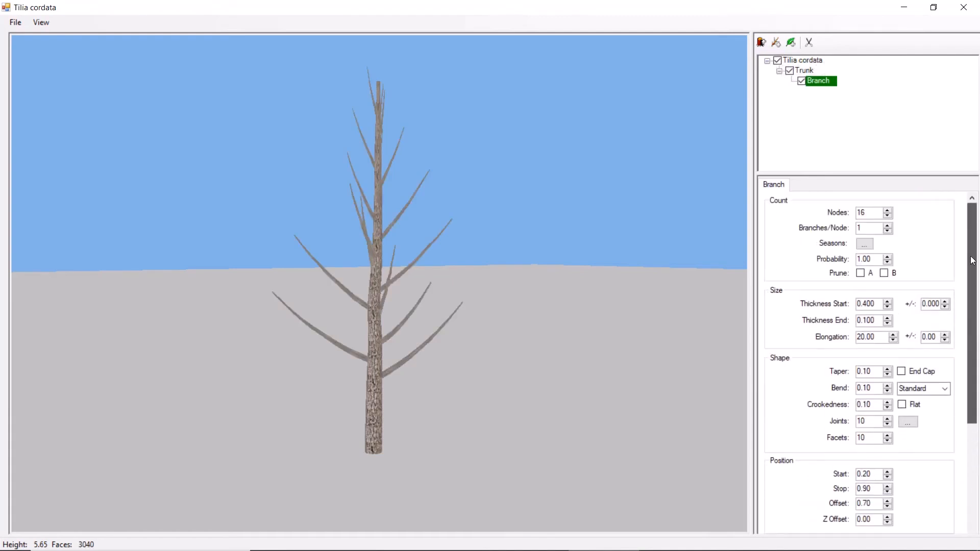
{"action": "double_click", "coordinate": [870, 212]}
{"action": "type", "text": "10"}
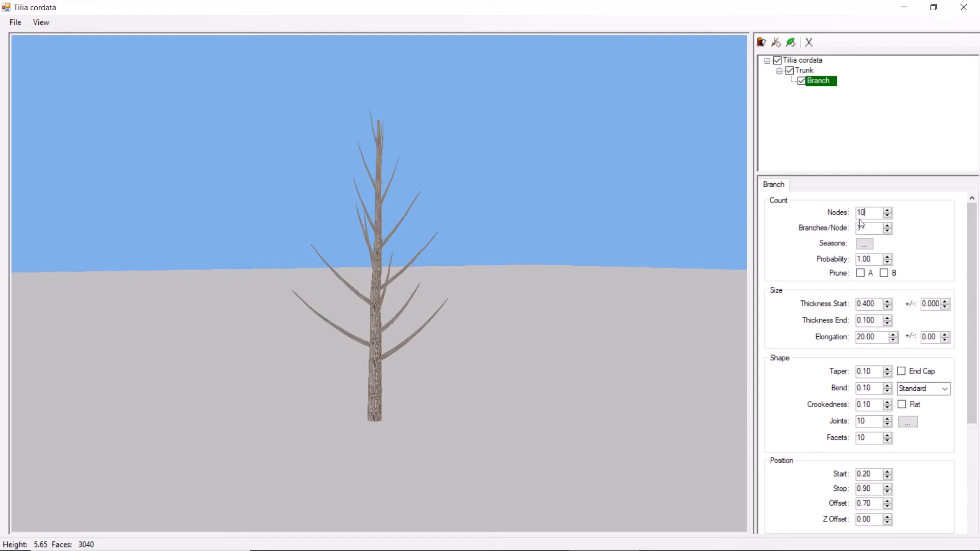
{"action": "double_click", "coordinate": [861, 228]}
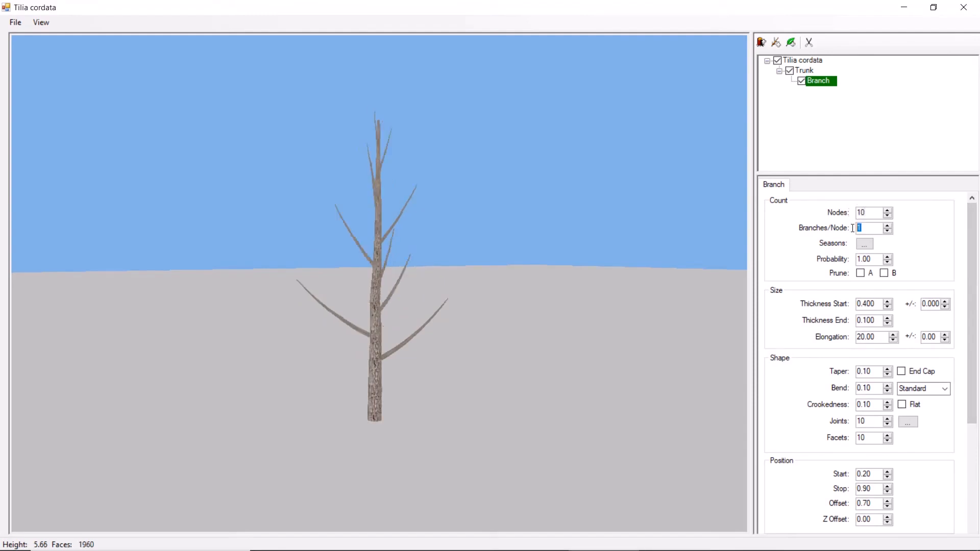
{"action": "type", "text": "3"}
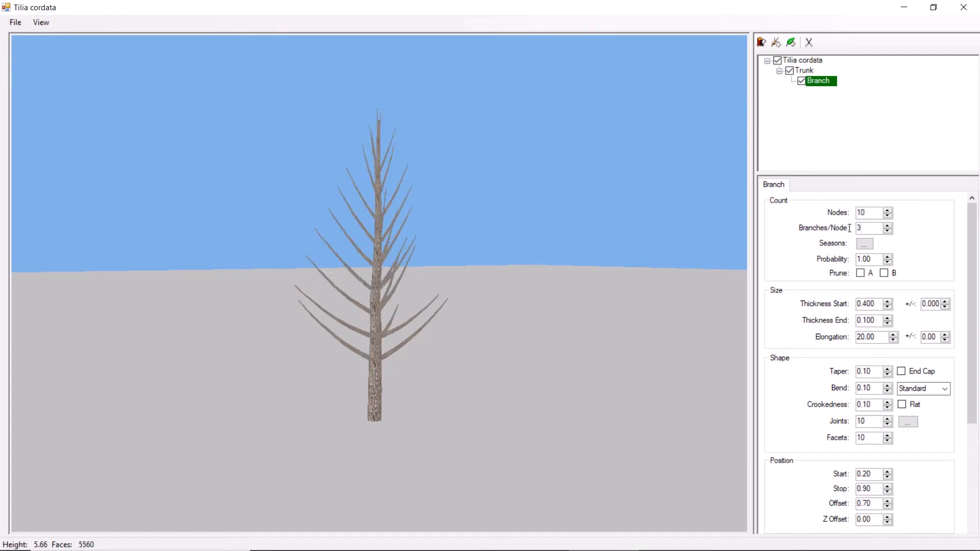
- Try a branch probability of 0.5 and return it to 1.00
{"action": "double_click", "coordinate": [875, 259]}
{"action": "type", "text": "0.5"}
{"action": "key", "text": "Return"}
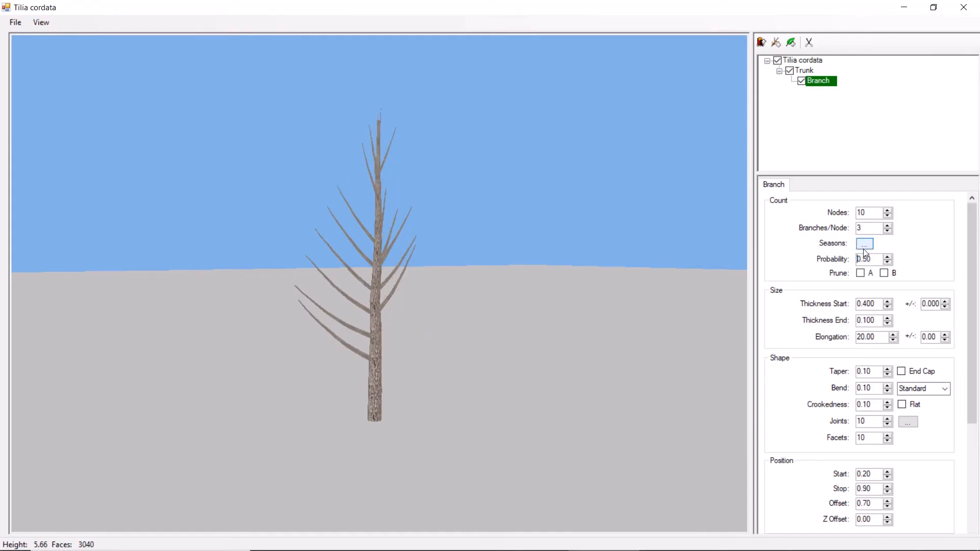
{"action": "left_click", "coordinate": [889, 258]}
{"action": "left_click_drag", "start_coordinate": [888, 256], "coordinate": [888, 257]}
- Set both the start and end thickness of the branch to 0.35
{"action": "left_click_drag", "start_coordinate": [874, 304], "coordinate": [849, 305]}
{"action": "type", "text": "0.35"}
{"action": "key", "text": "Tab"}
{"action": "type", "text": "0.35"}
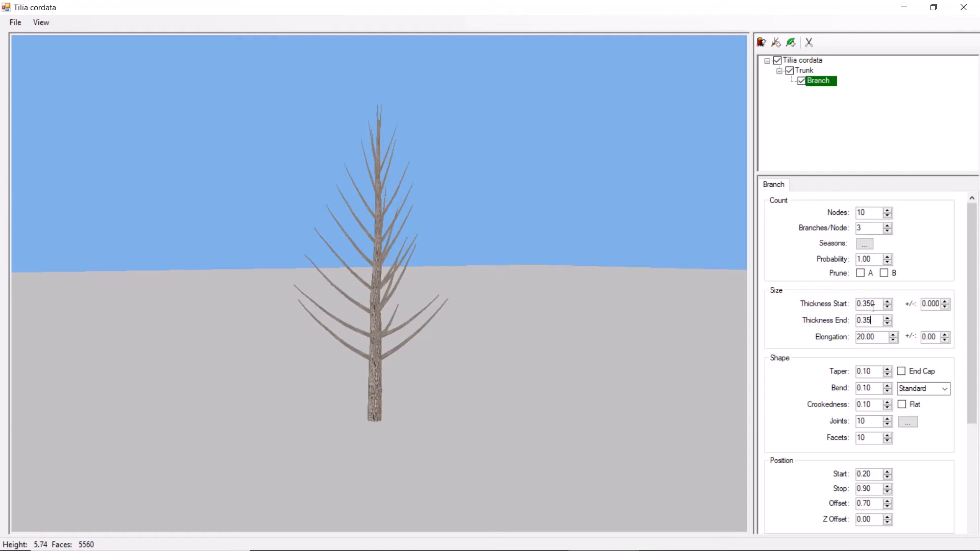
{"action": "key", "text": "Return"}
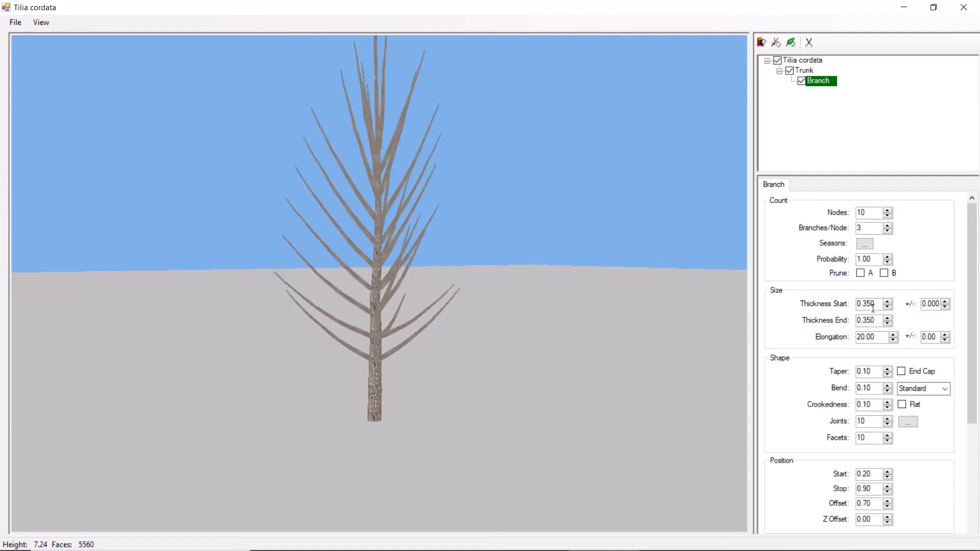
- Set the branch's end thickness to 0.44 and its elongation to 18
{"action": "left_click_drag", "start_coordinate": [875, 321], "coordinate": [869, 322]}
{"action": "key", "text": "BackSpace"}
{"action": "key", "text": "BackSpace"}
{"action": "key", "text": "BackSpace"}
{"action": "type", "text": "44"}
{"action": "key", "text": "Return"}
{"action": "left_click_drag", "start_coordinate": [876, 337], "coordinate": [850, 339]}
{"action": "type", "text": "18"}
{"action": "key", "text": "Return"}
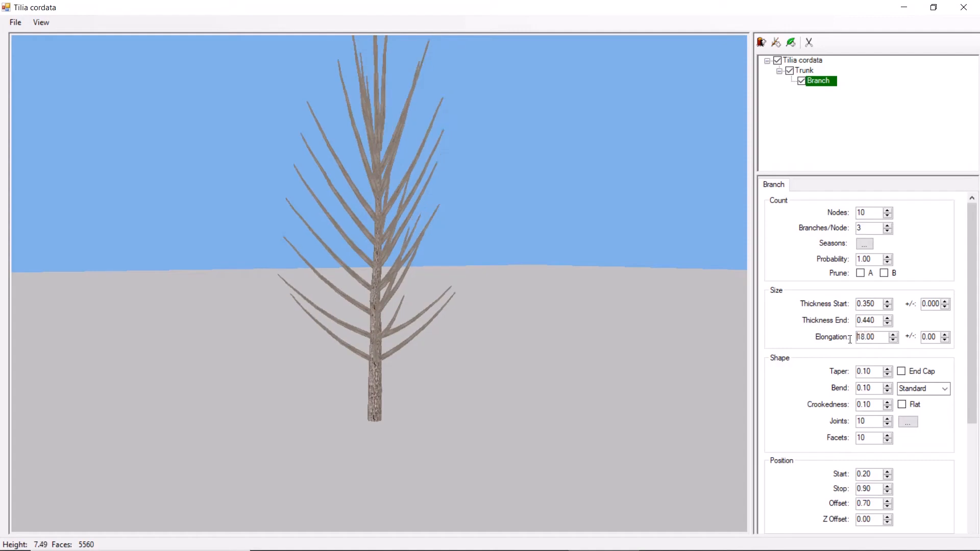
- Set the branch's bend to -0.20 and try the Horizontal bend type
{"action": "double_click", "coordinate": [873, 388]}
{"action": "type", "text": "-0.3"}
{"action": "key", "text": "Up"}
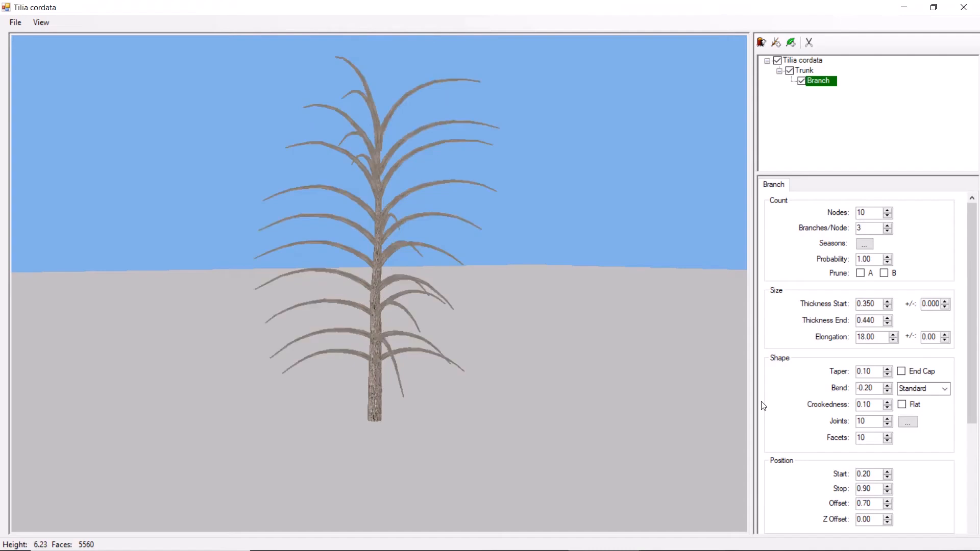
{"action": "left_click", "coordinate": [944, 390]}
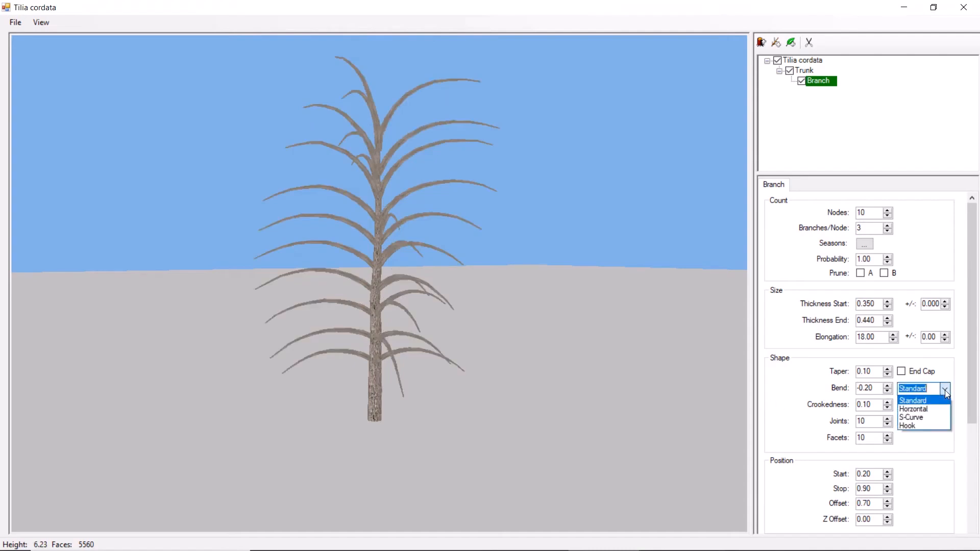
{"action": "left_click", "coordinate": [916, 408]}
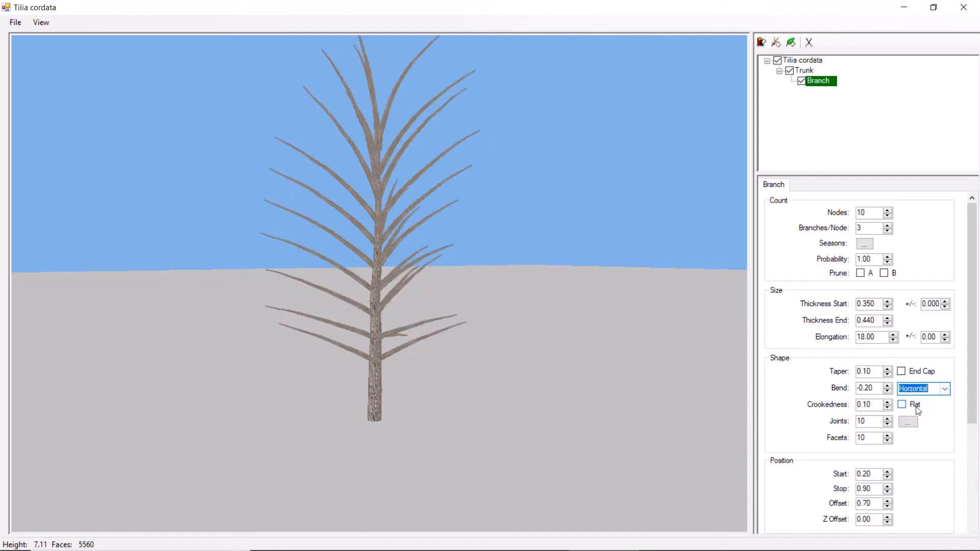
- Switch the branch's bend type to S-Curve and try a positive bend of 0.20
{"action": "left_click", "coordinate": [944, 389]}
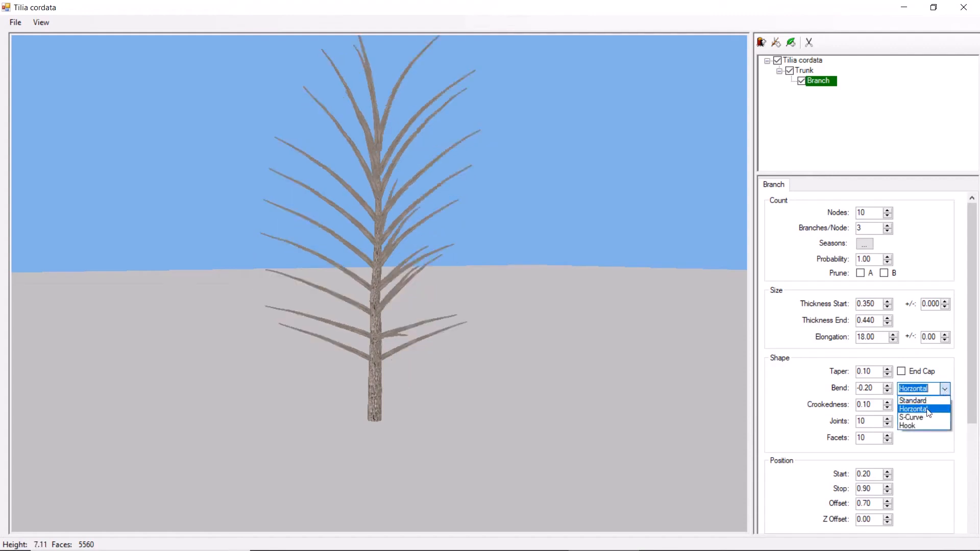
{"action": "left_click", "coordinate": [924, 417]}
{"action": "left_click_drag", "start_coordinate": [861, 388], "coordinate": [855, 389]}
{"action": "key", "text": "BackSpace"}
{"action": "key", "text": "Return"}
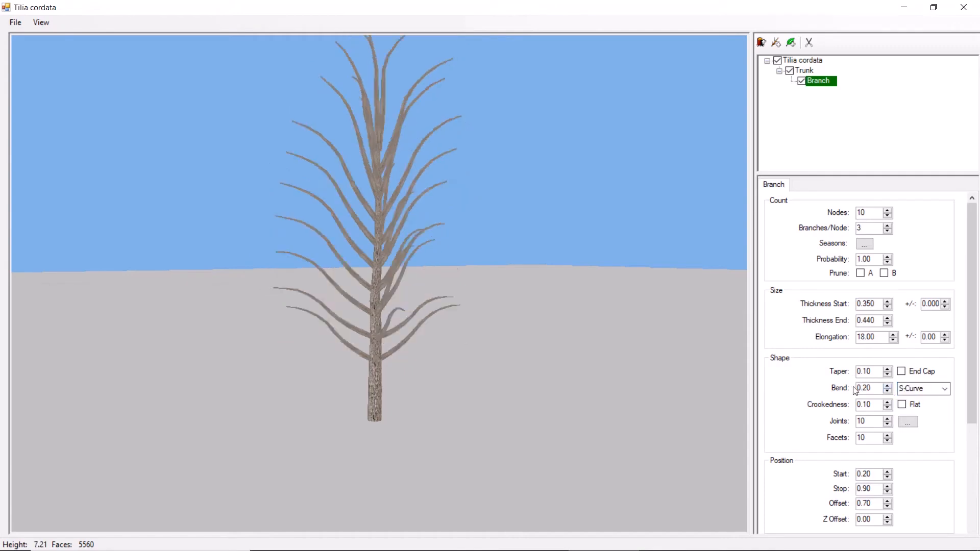
- Try the Hook bend type, return the branch to S-Curve, and set its bend to -0.15
{"action": "left_click", "coordinate": [945, 389]}
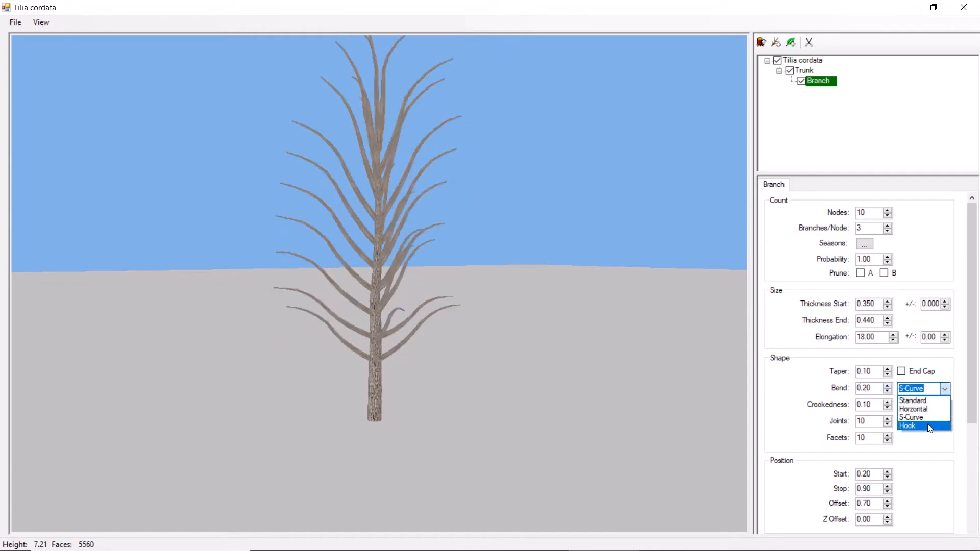
{"action": "left_click", "coordinate": [929, 426]}
{"action": "left_click", "coordinate": [944, 389]}
{"action": "left_click", "coordinate": [929, 417]}
{"action": "left_click_drag", "start_coordinate": [870, 388], "coordinate": [845, 389]}
{"action": "type", "text": "-0.15"}
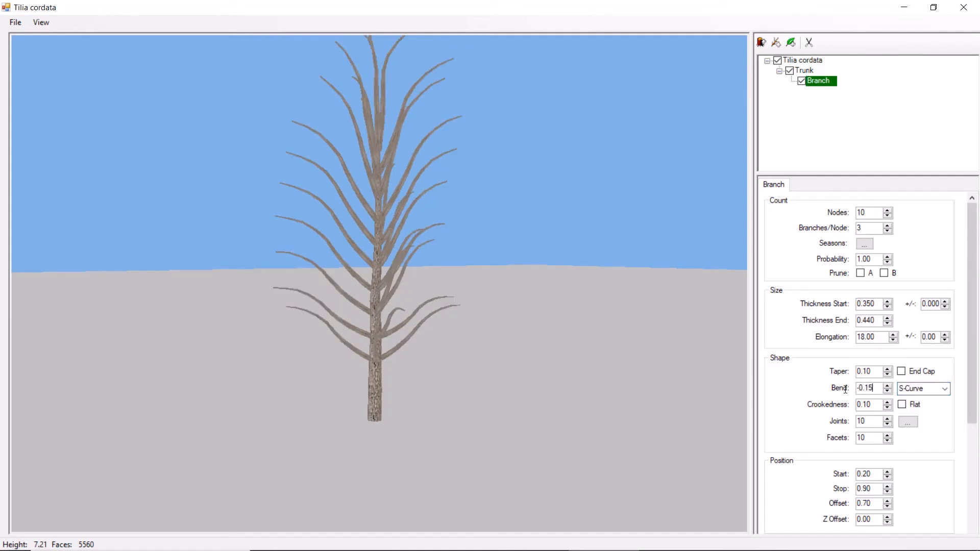
{"action": "key", "text": "Return"}
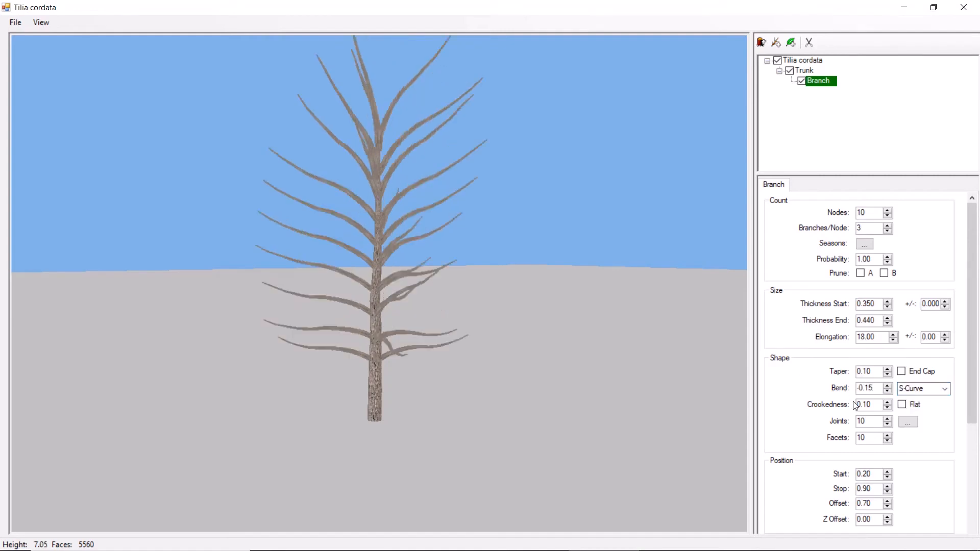
- Set the branch's joints to 11, facets to 6, and crookedness to 0.3
{"action": "double_click", "coordinate": [868, 421]}
{"action": "type", "text": "11"}
{"action": "key", "text": "Tab"}
{"action": "type", "text": "6"}
{"action": "double_click", "coordinate": [869, 405]}
{"action": "type", "text": "0.3"}
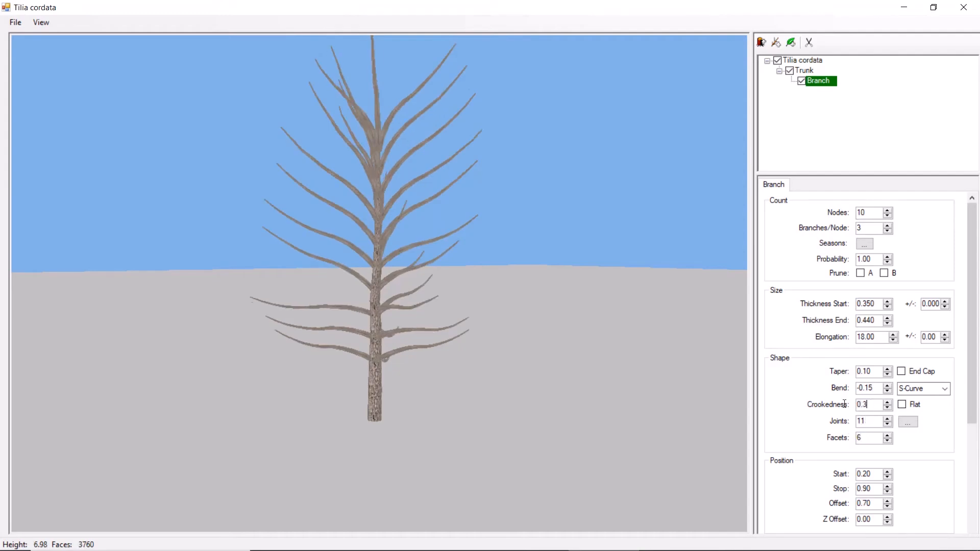
{"action": "key", "text": "Return"}
- Try a position start of 0.5 for the branches along the trunk
{"action": "scroll", "coordinate": [960, 460], "scroll_direction": "down", "scroll_amount": 3}
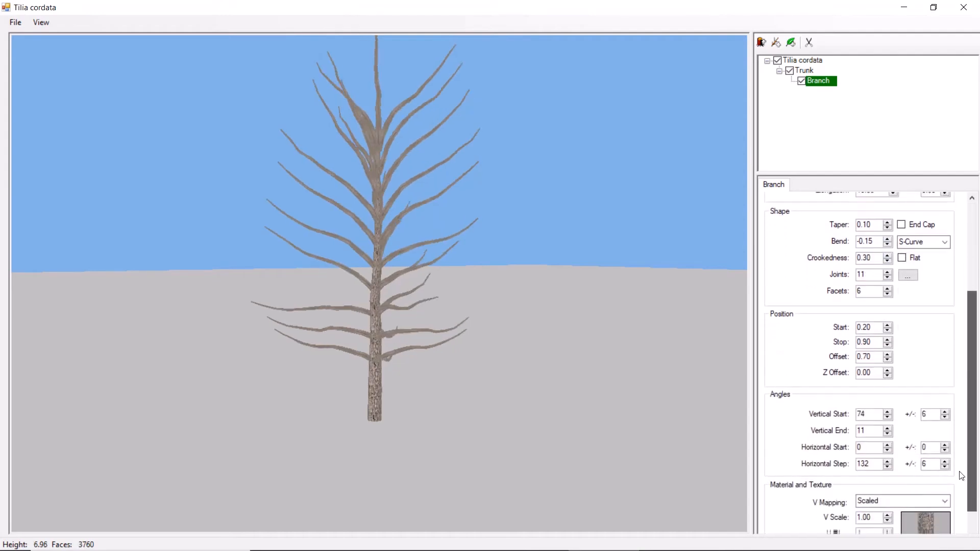
{"action": "scroll", "coordinate": [962, 476], "scroll_direction": "down", "scroll_amount": 1}
{"action": "left_click_drag", "start_coordinate": [872, 302], "coordinate": [856, 301]}
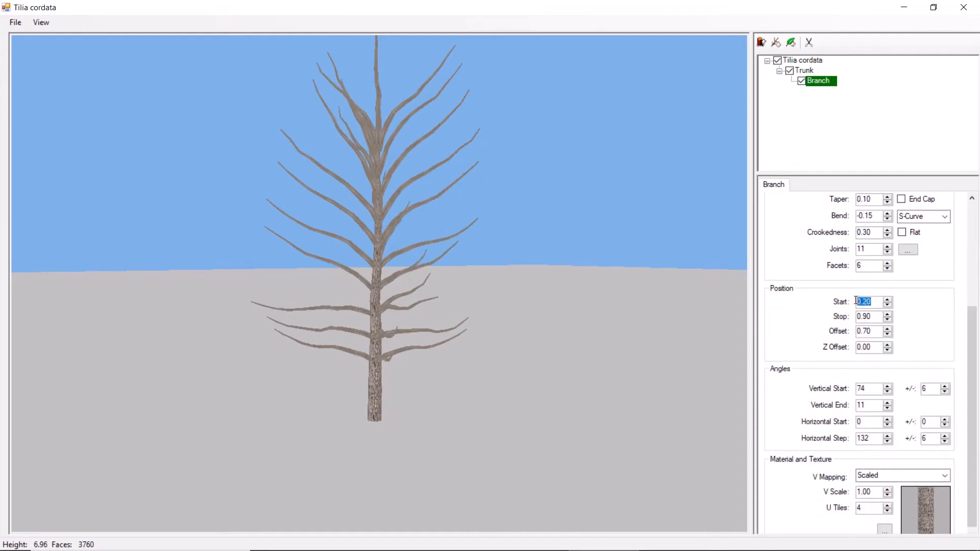
{"action": "type", "text": "0.5"}
{"action": "key", "text": "Return"}
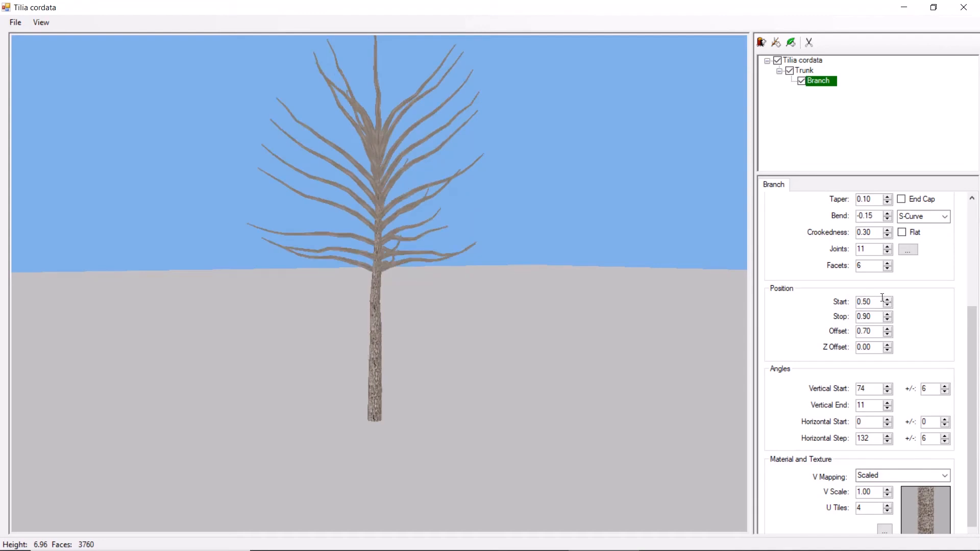
- Set the branch's position stop to 1, try a start of 0, and set the start to 0.35
{"action": "left_click_drag", "start_coordinate": [873, 301], "coordinate": [844, 306]}
{"action": "type", "text": "1"}
{"action": "key", "text": "Return"}
{"action": "type", "text": "0"}
{"action": "key", "text": "Return"}
{"action": "type", "text": "0.35"}
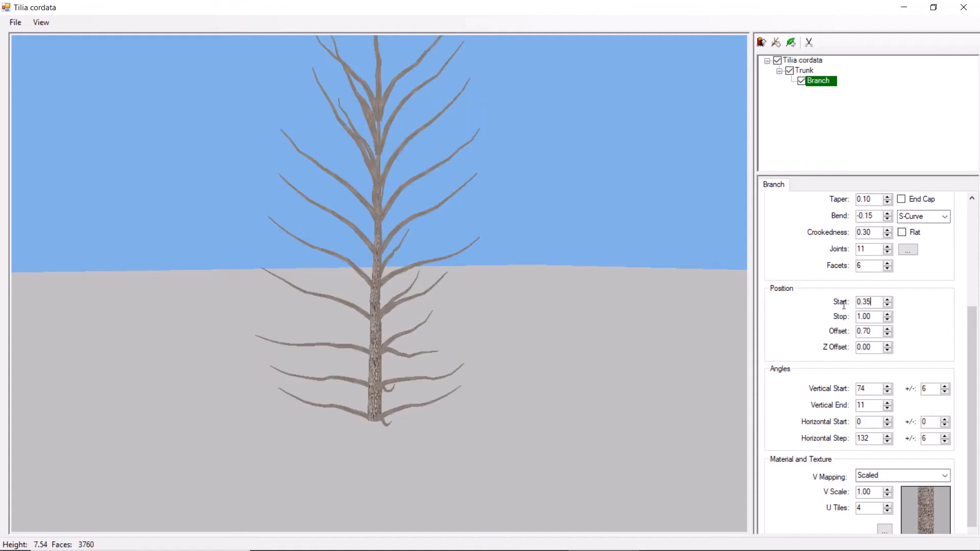
{"action": "key", "text": "Return"}
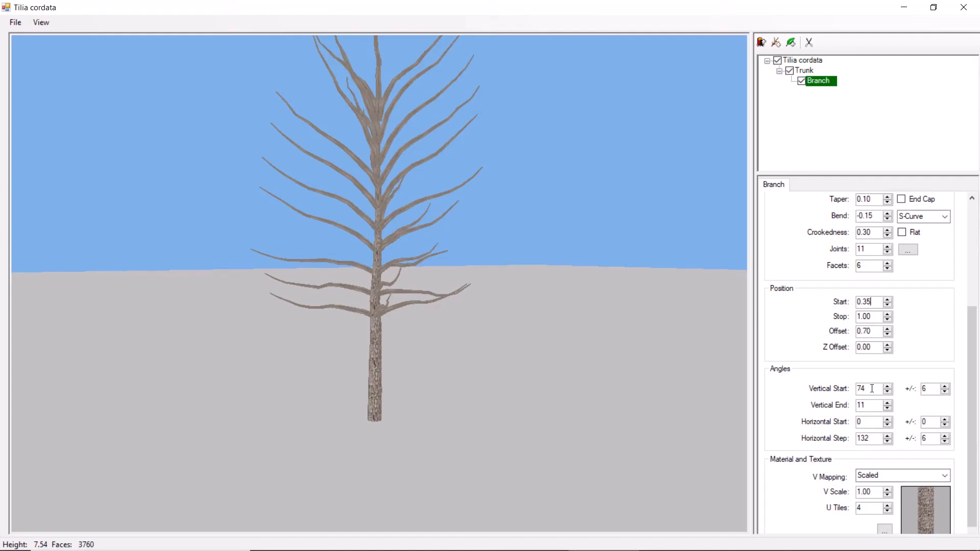
- Set the branch's vertical start angle to 44 and its vertical end angle to 1
{"action": "left_click_drag", "start_coordinate": [873, 389], "coordinate": [849, 388]}
{"action": "type", "text": "44"}
{"action": "left_click_drag", "start_coordinate": [872, 404], "coordinate": [849, 405]}
{"action": "type", "text": "1"}
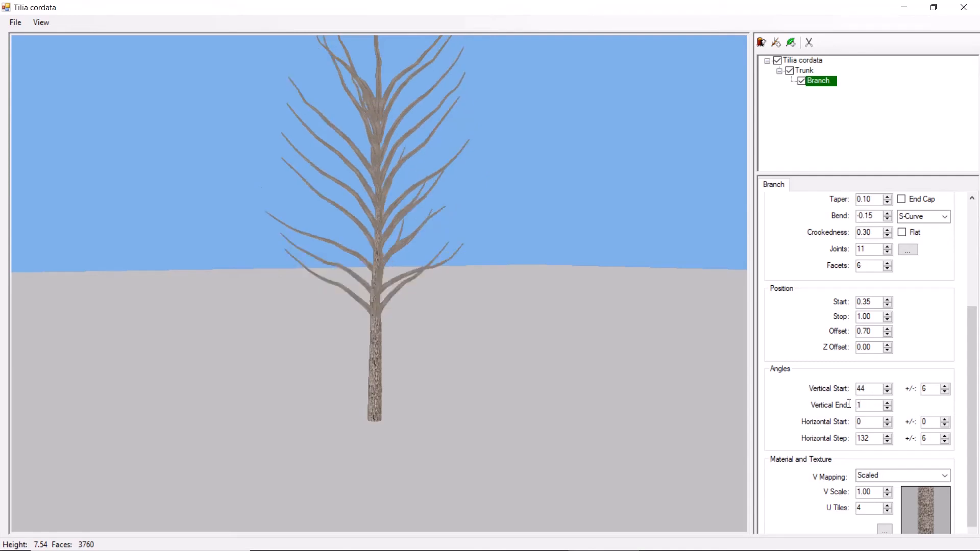
- Reduce the branch's count to 1 branch per node
{"action": "left_click_drag", "start_coordinate": [572, 362], "coordinate": [545, 399]}
{"action": "left_click_drag", "start_coordinate": [870, 440], "coordinate": [855, 440]}
{"action": "left_click_drag", "start_coordinate": [974, 414], "coordinate": [973, 311]}
{"action": "left_click_drag", "start_coordinate": [873, 228], "coordinate": [843, 235]}
{"action": "type", "text": "1"}
{"action": "key", "text": "Return"}
{"action": "left_click_drag", "start_coordinate": [973, 275], "coordinate": [971, 423]}
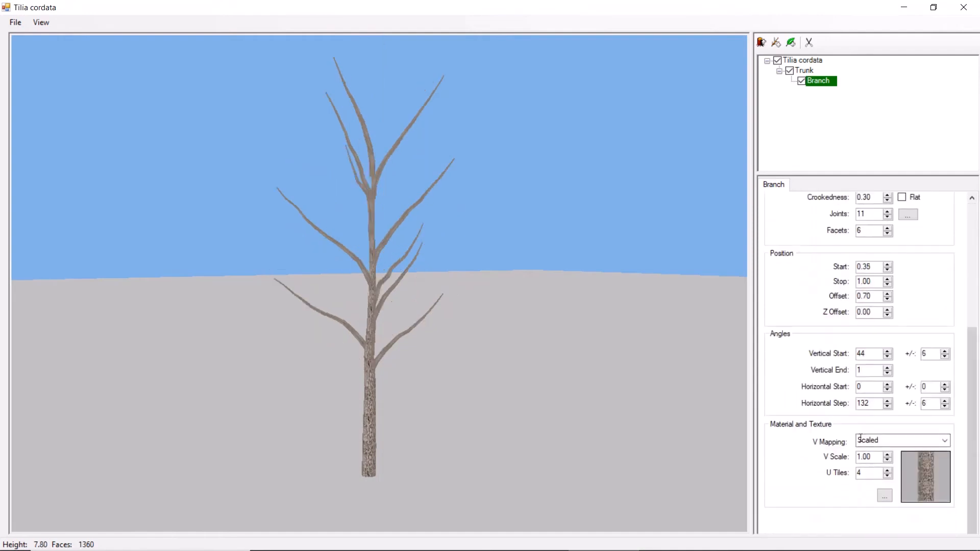
- Try horizontal step angles of 90, 180 and 130 for the branch and compare how the branches spread around the trunk
{"action": "left_click_drag", "start_coordinate": [869, 404], "coordinate": [841, 403]}
{"action": "type", "text": "90"}
{"action": "key", "text": "Return"}
{"action": "left_click_drag", "start_coordinate": [632, 376], "coordinate": [450, 396]}
{"action": "left_click_drag", "start_coordinate": [876, 404], "coordinate": [845, 405]}
{"action": "type", "text": "180"}
{"action": "key", "text": "Return"}
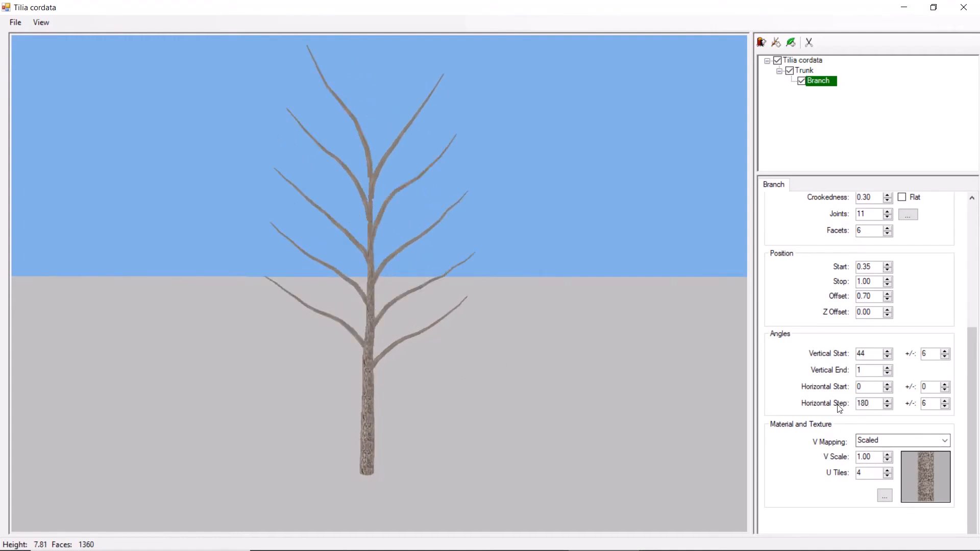
{"action": "mouse_move", "coordinate": [477, 390]}
{"action": "left_mouse_down"}
{"action": "mouse_move", "coordinate": [225, 394]}
{"action": "mouse_move", "coordinate": [493, 391]}
{"action": "left_mouse_up"}
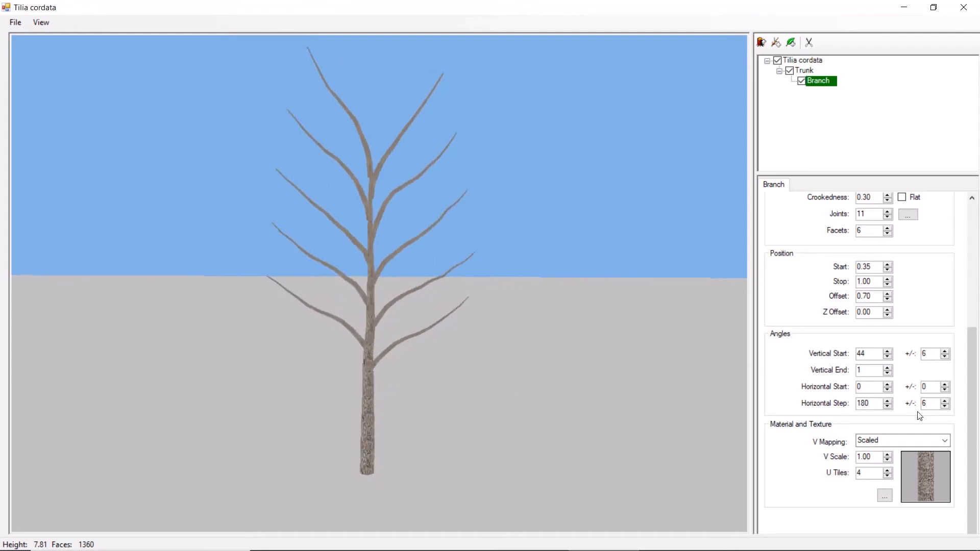
{"action": "left_click_drag", "start_coordinate": [874, 404], "coordinate": [848, 405]}
{"action": "type", "text": "130"}
{"action": "key", "text": "Return"}
{"action": "left_click_drag", "start_coordinate": [630, 363], "coordinate": [577, 377]}
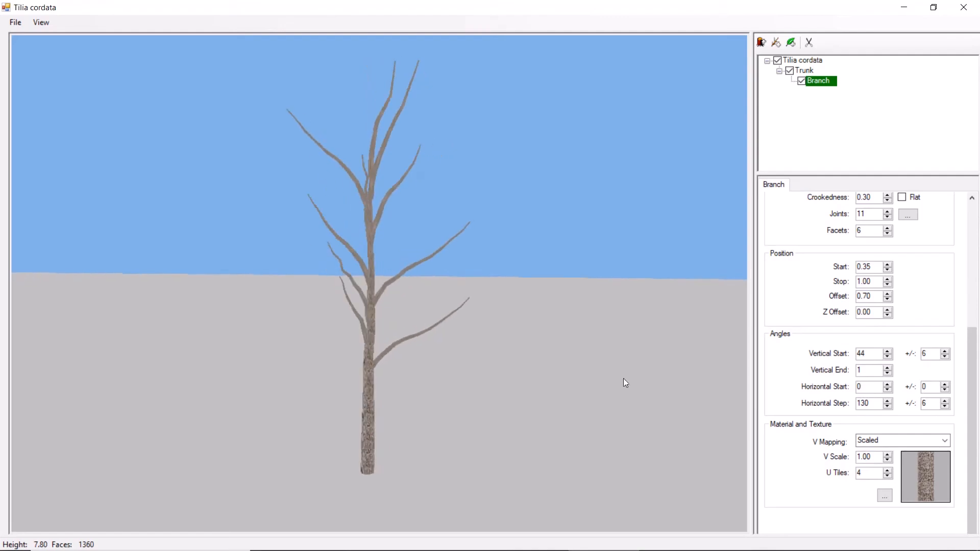
- Set the branch's count to 3 branches per node
{"action": "left_click_drag", "start_coordinate": [973, 431], "coordinate": [973, 406]}
{"action": "double_click", "coordinate": [859, 228]}
{"action": "type", "text": "3"}
{"action": "key", "text": "Return"}
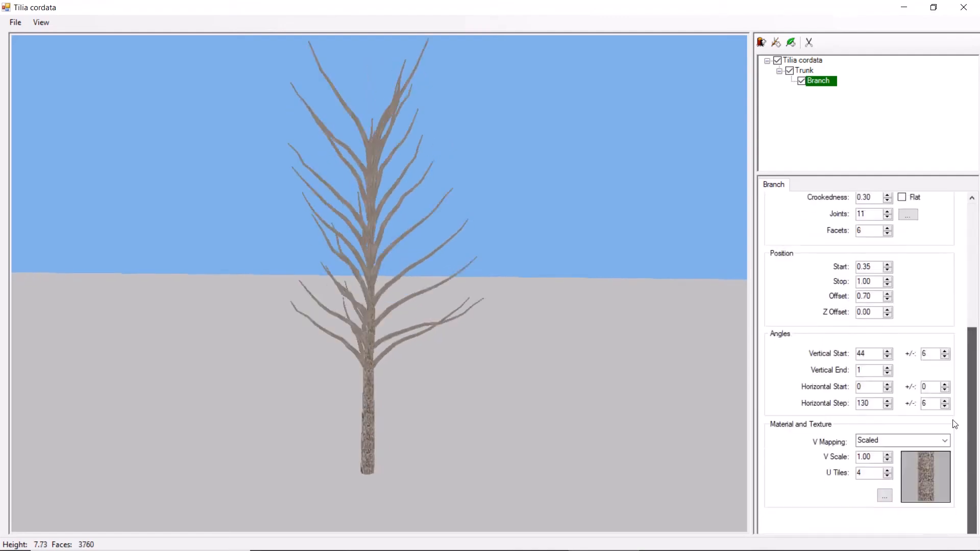
- Set the branch's horizontal step angle to 80 with a variation of 4
{"action": "double_click", "coordinate": [863, 404]}
{"action": "type", "text": "80"}
{"action": "key", "text": "Return"}
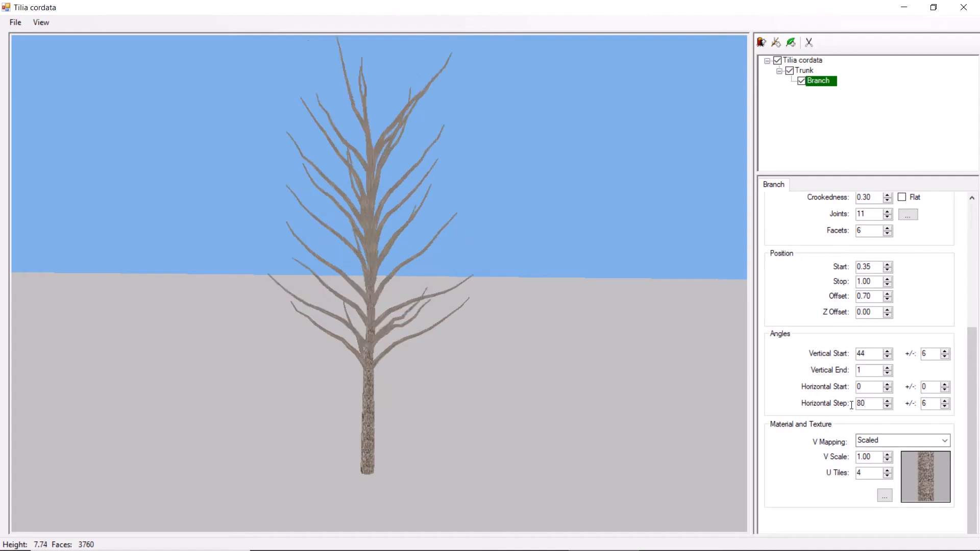
{"action": "left_click", "coordinate": [946, 401]}
{"action": "left_click", "coordinate": [945, 400]}
{"action": "left_click", "coordinate": [945, 400]}
{"action": "left_click", "coordinate": [945, 400]}
{"action": "left_click", "coordinate": [945, 401]}
{"action": "left_click", "coordinate": [945, 401]}
{"action": "left_click", "coordinate": [945, 407]}
{"action": "left_click", "coordinate": [945, 407]}
{"action": "left_click", "coordinate": [945, 406]}
{"action": "left_click", "coordinate": [945, 407]}
{"action": "left_click", "coordinate": [946, 407]}
{"action": "left_click", "coordinate": [945, 406]}
{"action": "left_click", "coordinate": [945, 407]}
{"action": "left_click", "coordinate": [945, 406]}
{"action": "left_click", "coordinate": [945, 407]}
{"action": "left_click", "coordinate": [945, 400]}
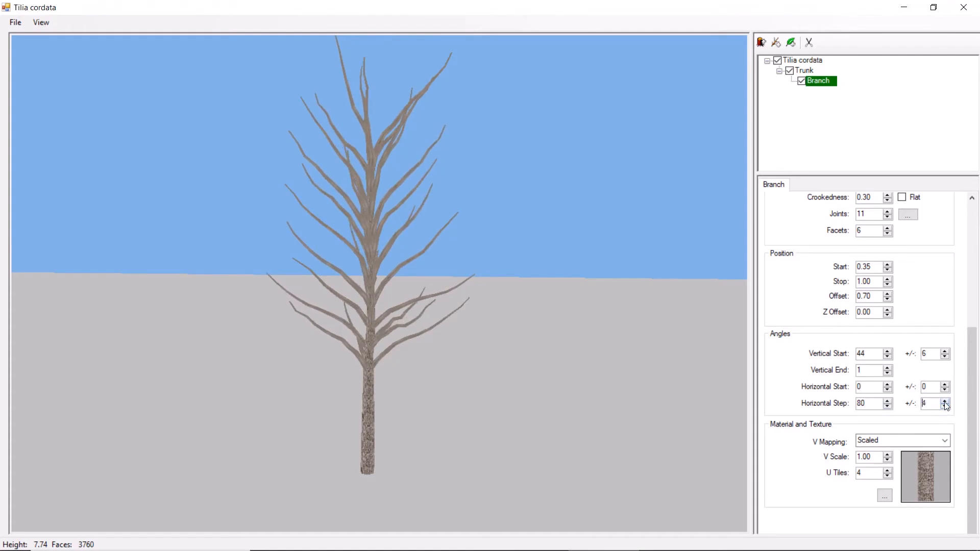
- Keep Tilia cordata-Bark as the branch's material and set its U tiles to 2
{"action": "double_click", "coordinate": [859, 387]}
{"action": "left_click", "coordinate": [929, 466]}
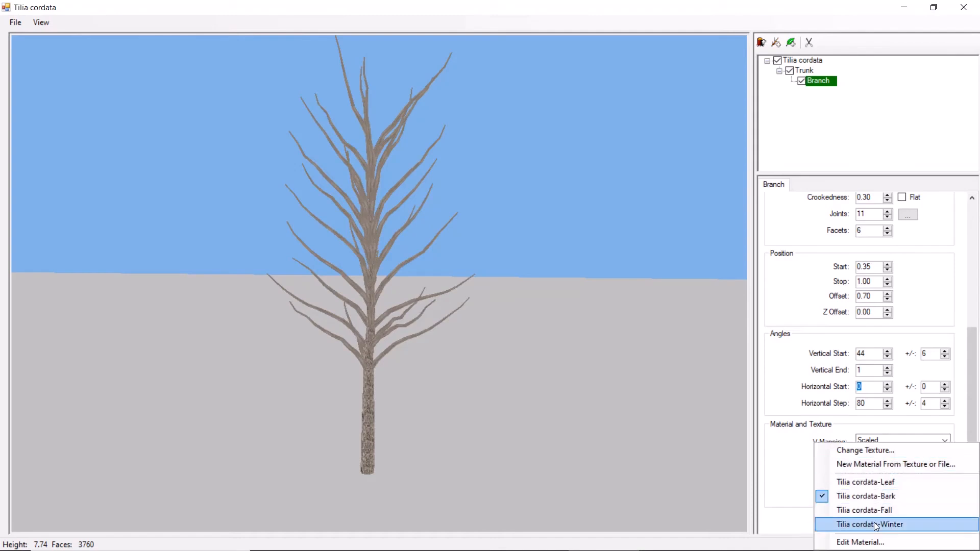
{"action": "left_click", "coordinate": [856, 500]}
{"action": "left_click", "coordinate": [872, 473]}
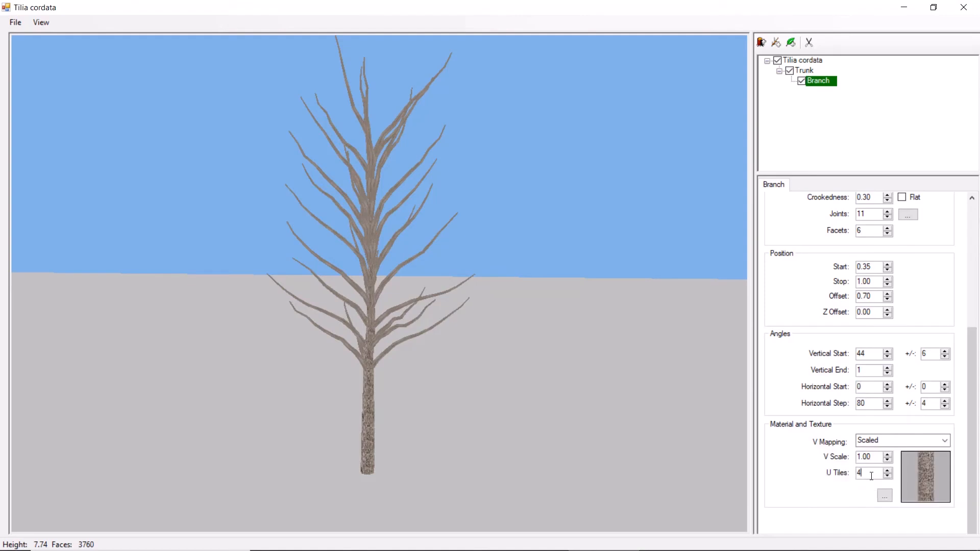
{"action": "type", "text": "2"}
- Add a child branch under the first branch with 8 nodes and a start and end thickness of 0.2
{"action": "left_click", "coordinate": [777, 44]}
{"action": "left_click_drag", "start_coordinate": [972, 390], "coordinate": [974, 222]}
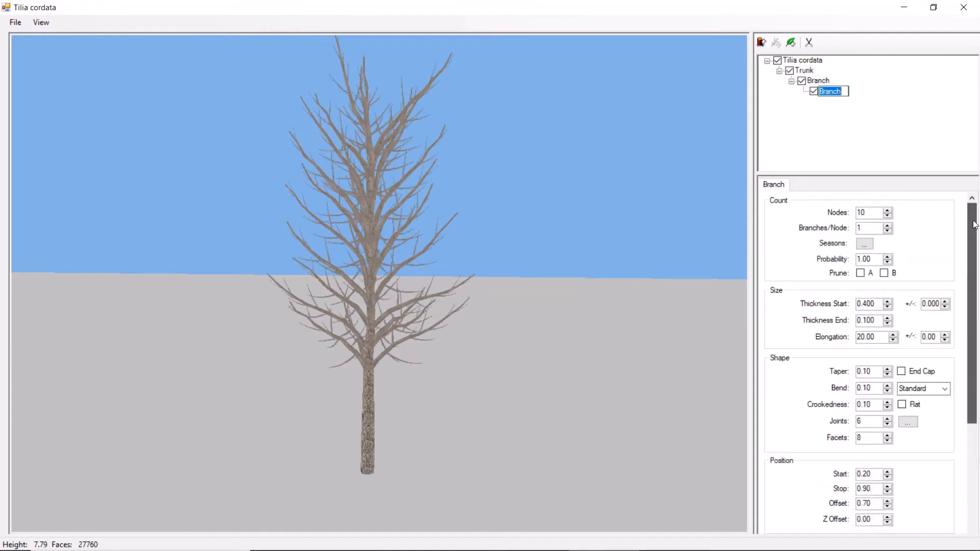
{"action": "left_click_drag", "start_coordinate": [868, 214], "coordinate": [830, 212]}
{"action": "type", "text": "8"}
{"action": "double_click", "coordinate": [868, 303]}
{"action": "type", "text": "2"}
{"action": "key", "text": "Tab"}
{"action": "type", "text": "2"}
- Set the second-level branch's position start to 0.1 and its stop to 0.85
{"action": "left_click_drag", "start_coordinate": [975, 319], "coordinate": [975, 409]}
{"action": "double_click", "coordinate": [866, 322]}
{"action": "type", "text": "0.1"}
{"action": "double_click", "coordinate": [871, 338]}
{"action": "type", "text": "0.85"}
- Set the second-level branch's vertical start angle to 40 and its vertical end angle to 1
{"action": "double_click", "coordinate": [865, 409]}
{"action": "type", "text": "40"}
{"action": "double_click", "coordinate": [864, 425]}
{"action": "type", "text": "1"}
{"action": "left_click", "coordinate": [870, 528]}
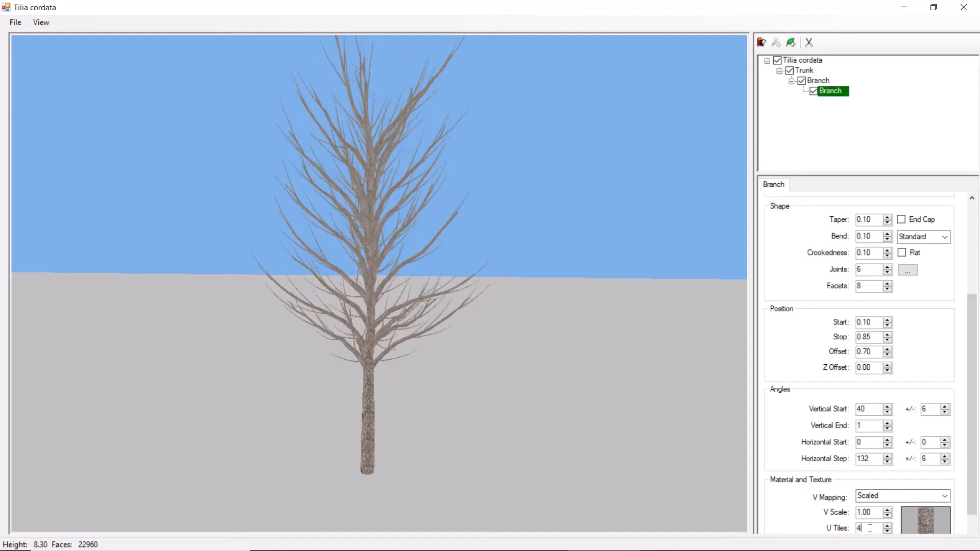
{"action": "scroll", "coordinate": [933, 494], "scroll_direction": "up", "scroll_amount": 3}
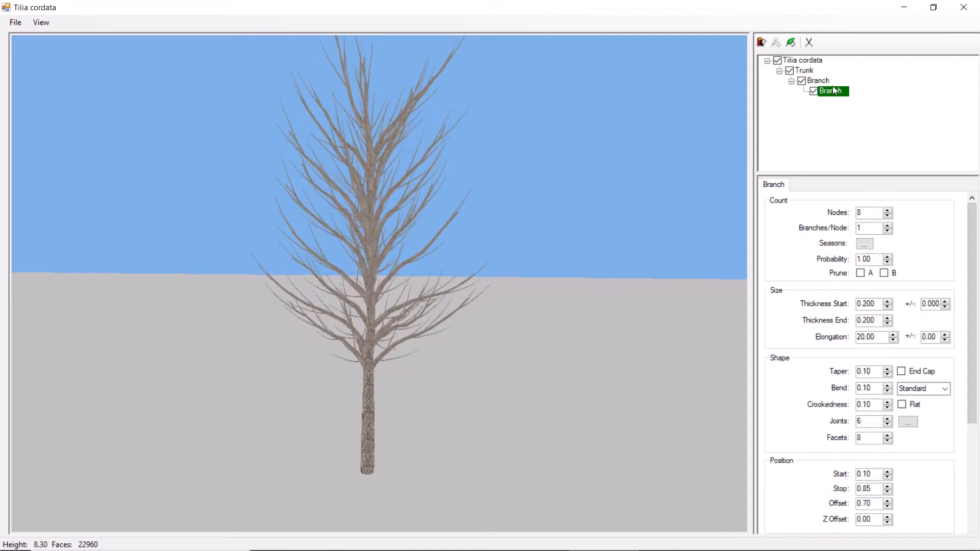
- Check the plant's maximum branch levels, and add a third-level branch with 7 nodes under the second-level branch
{"action": "left_click", "coordinate": [814, 60]}
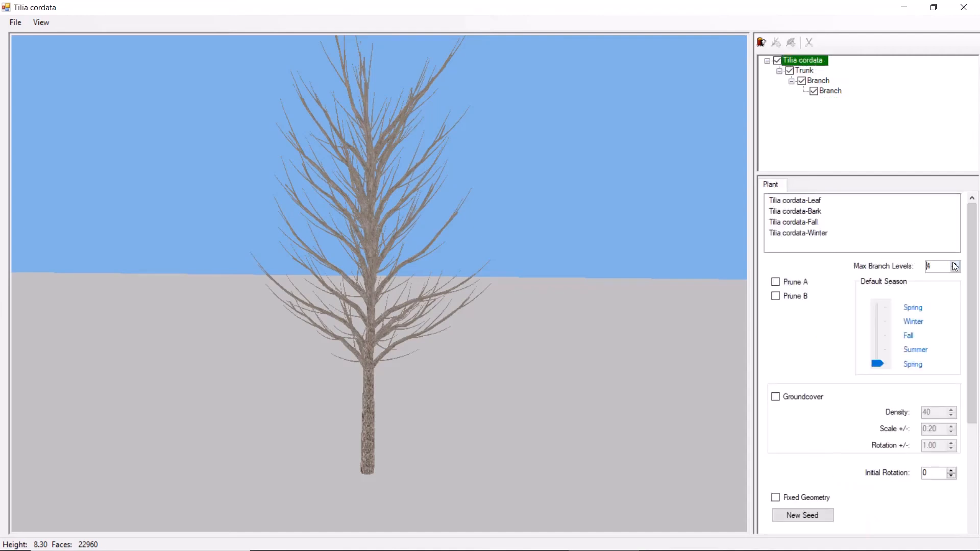
{"action": "left_click", "coordinate": [831, 92]}
{"action": "left_click", "coordinate": [775, 43]}
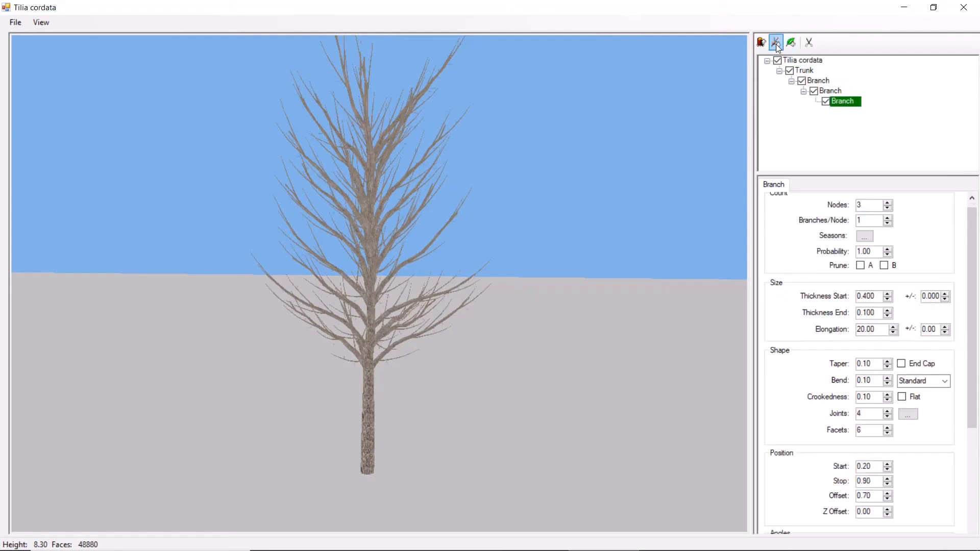
{"action": "left_click_drag", "start_coordinate": [872, 206], "coordinate": [837, 204]}
{"action": "type", "text": "7"}
- Set the third-level branch's start and end thickness to 0.4 and its elongation to 40
{"action": "left_click_drag", "start_coordinate": [874, 296], "coordinate": [825, 298]}
{"action": "type", "text": ".4"}
{"action": "key", "text": "Tab"}
{"action": "type", "text": ".4"}
{"action": "key", "text": "Tab"}
{"action": "type", "text": "40"}
- Set the third-level branch's bend to -1 and its joints to 3
{"action": "left_click_drag", "start_coordinate": [881, 380], "coordinate": [853, 425]}
{"action": "type", "text": "-13"}
{"action": "key", "text": "Tab"}
- Set the third-level branch's vertical start angle to 70 and its vertical end angle to 10
{"action": "left_click_drag", "start_coordinate": [873, 467], "coordinate": [851, 467]}
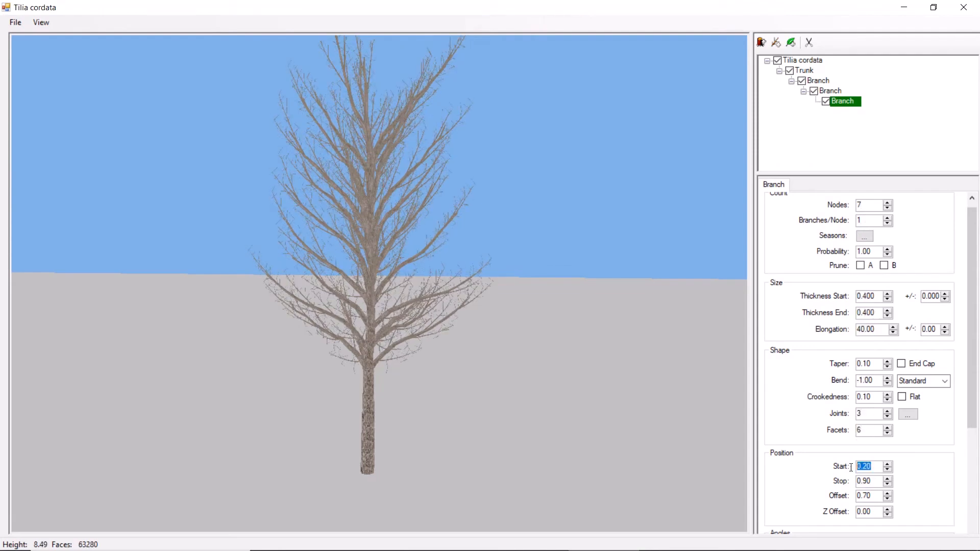
{"action": "scroll", "coordinate": [971, 408], "scroll_direction": "down", "scroll_amount": 3}
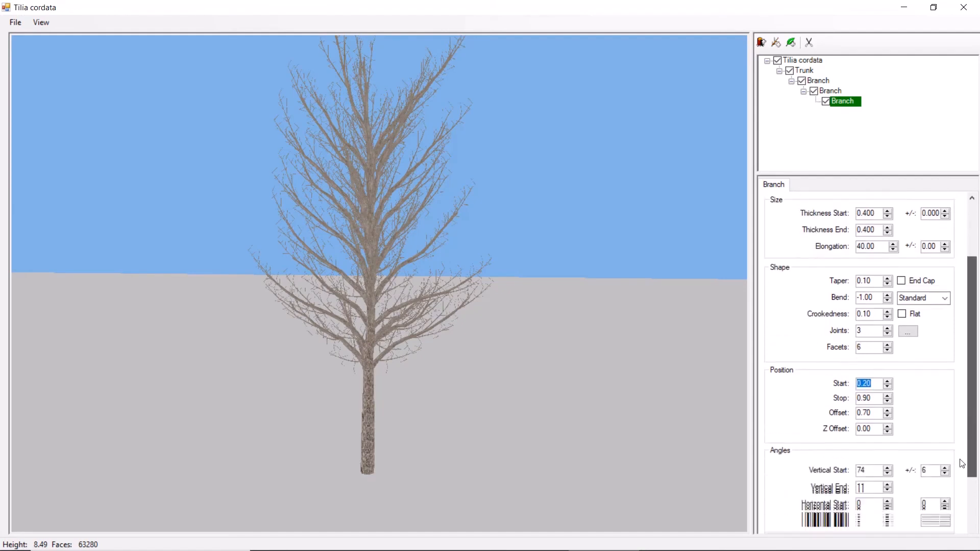
{"action": "left_click_drag", "start_coordinate": [869, 372], "coordinate": [848, 390]}
{"action": "type", "text": "7"}
{"action": "type", "text": "10"}
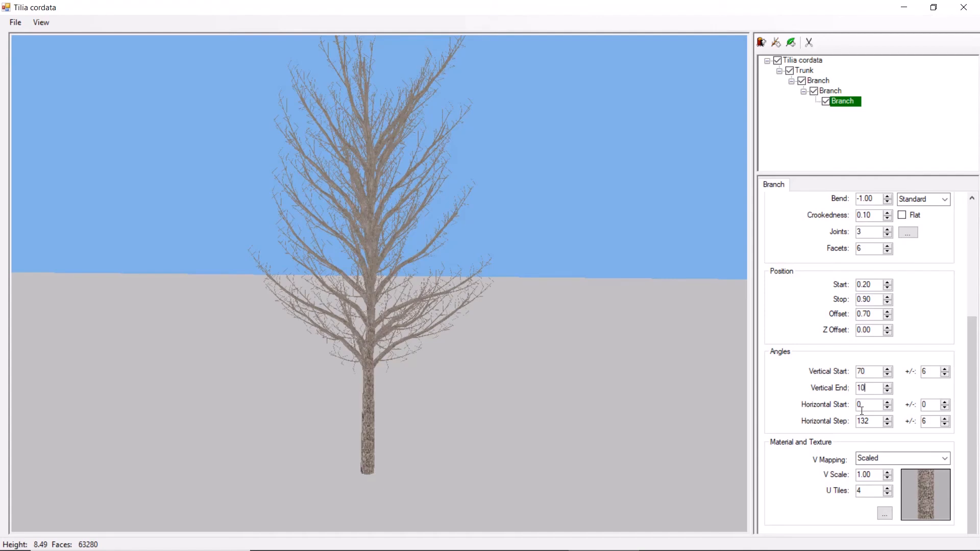
- Set the third-level branch's V mapping to Per Segment with 1 U tile, and its bend to -0.01
{"action": "left_click", "coordinate": [931, 459]}
{"action": "left_click", "coordinate": [906, 482]}
{"action": "left_click_drag", "start_coordinate": [869, 491], "coordinate": [857, 494]}
{"action": "type", "text": "1"}
{"action": "left_click_drag", "start_coordinate": [873, 199], "coordinate": [848, 198]}
{"action": "type", "text": "-0.0"}
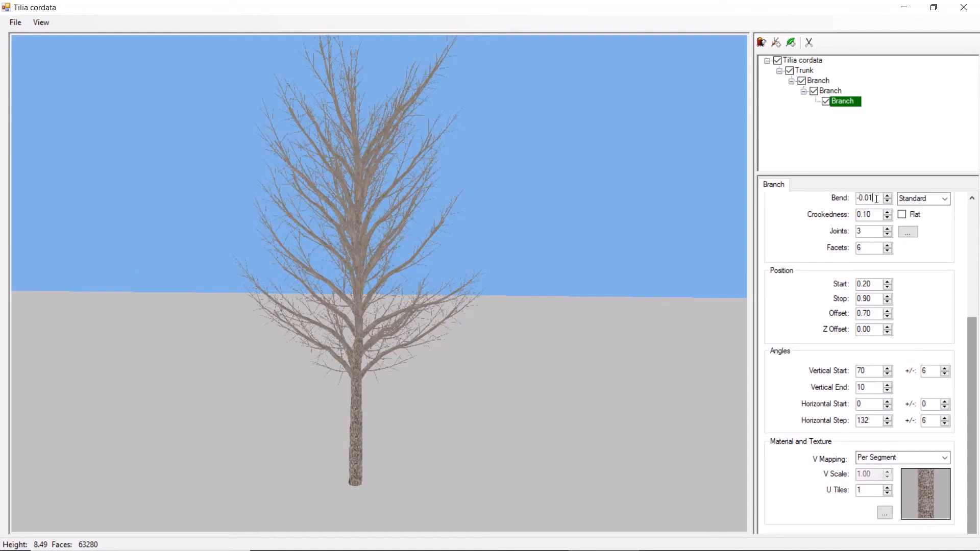
- Add a leaf to the third-level branch and change its front texture to the Leaf image from Pictures > Accurender Plant Editor > Textures
{"action": "left_click", "coordinate": [790, 44]}
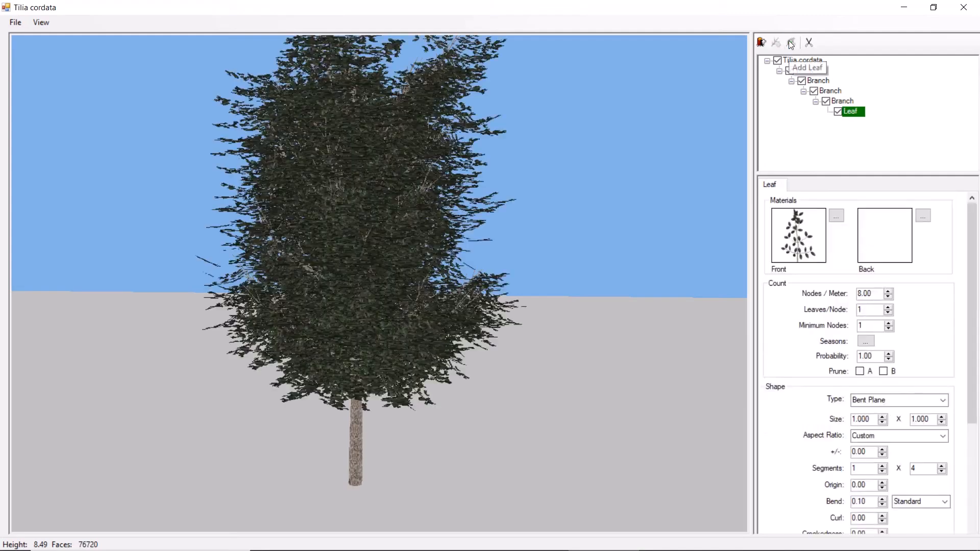
{"action": "left_click", "coordinate": [800, 238]}
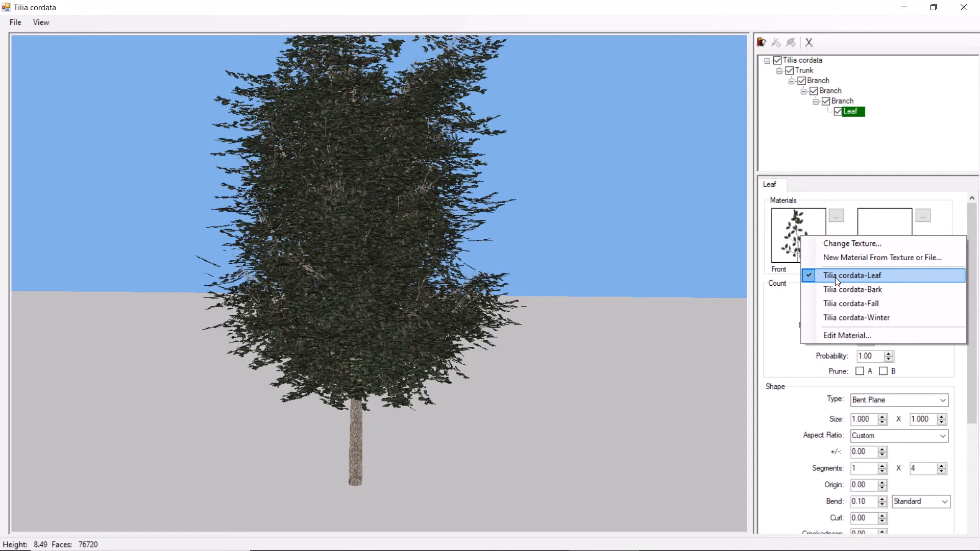
{"action": "left_click", "coordinate": [847, 249]}
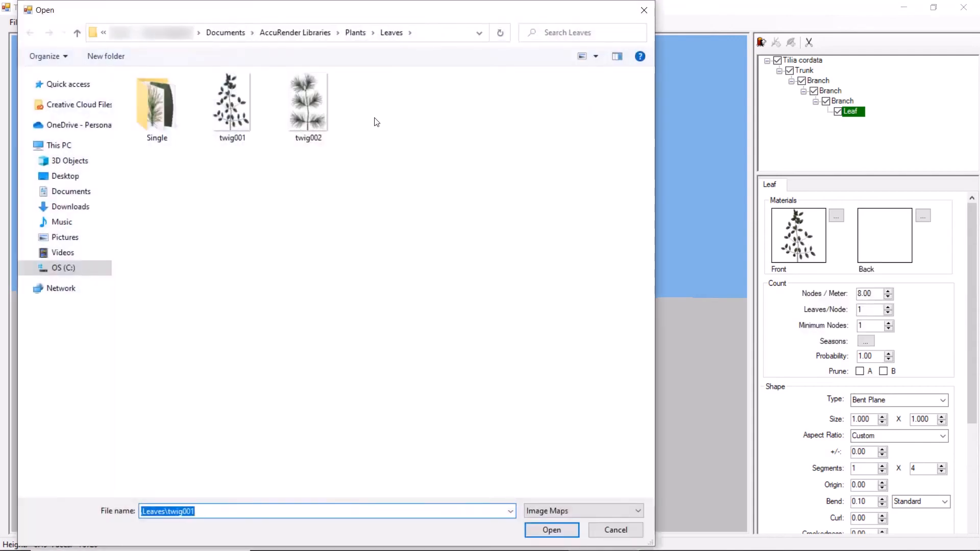
{"action": "left_click", "coordinate": [82, 237]}
{"action": "double_click", "coordinate": [158, 113]}
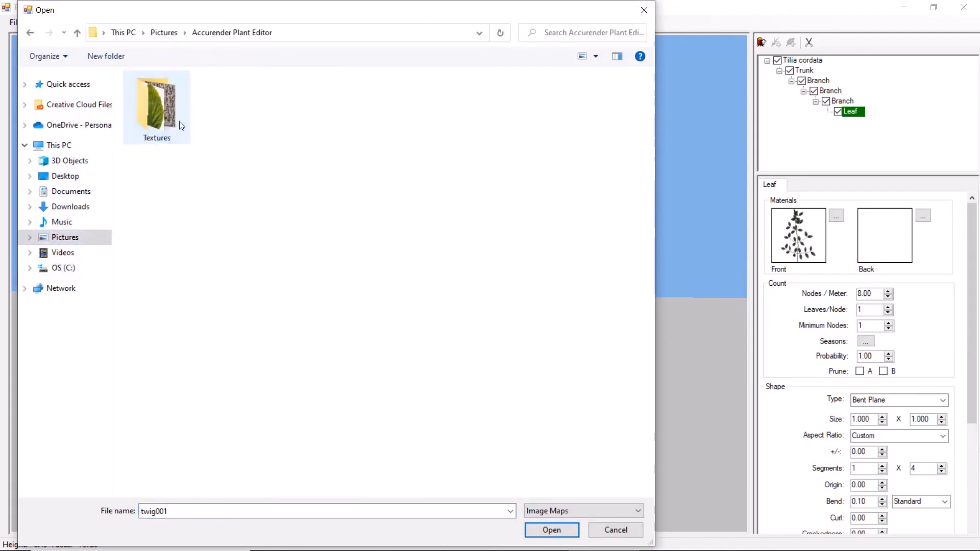
{"action": "double_click", "coordinate": [165, 121]}
{"action": "left_click", "coordinate": [234, 110]}
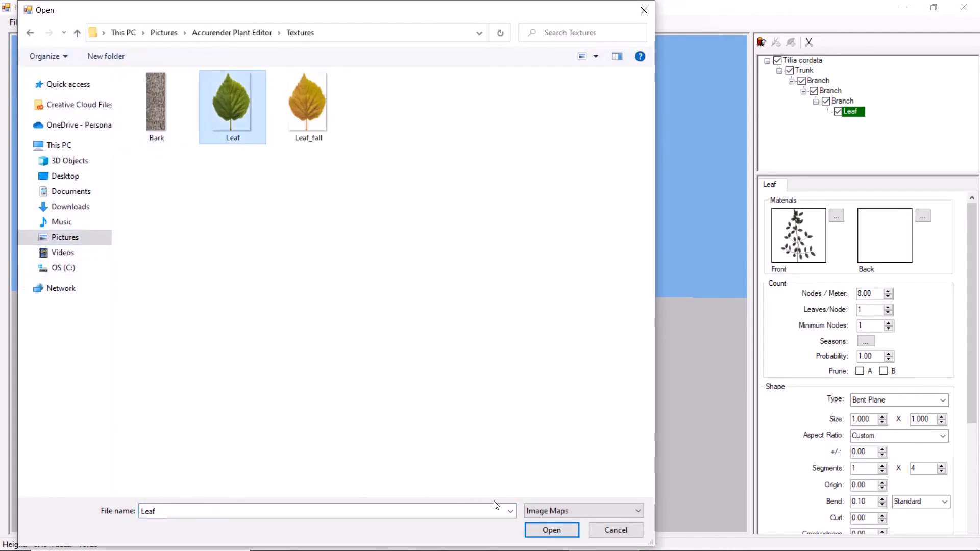
{"action": "left_click", "coordinate": [544, 528]}
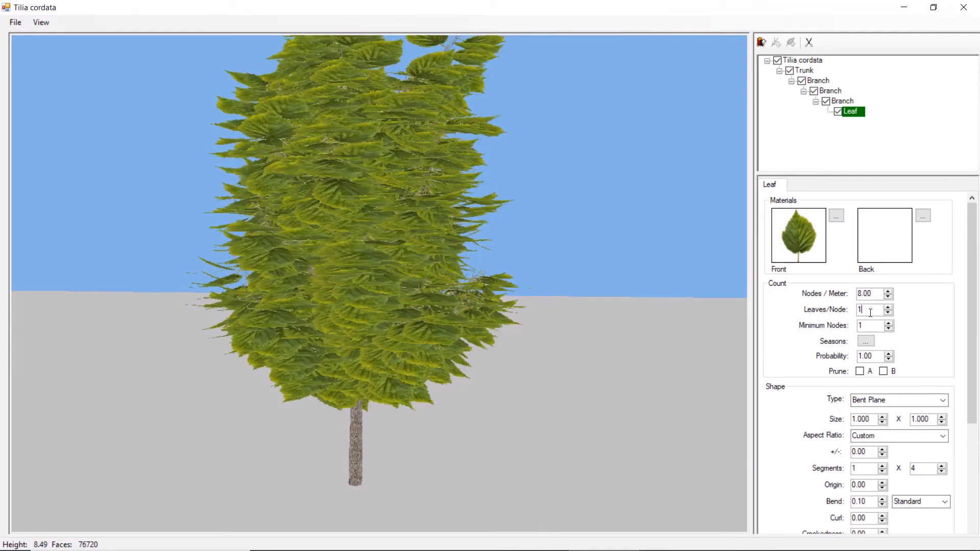
- Set the leaf's minimum nodes to 4
{"action": "key", "text": "Tab"}
{"action": "type", "text": "4"}
{"action": "key", "text": "Return"}
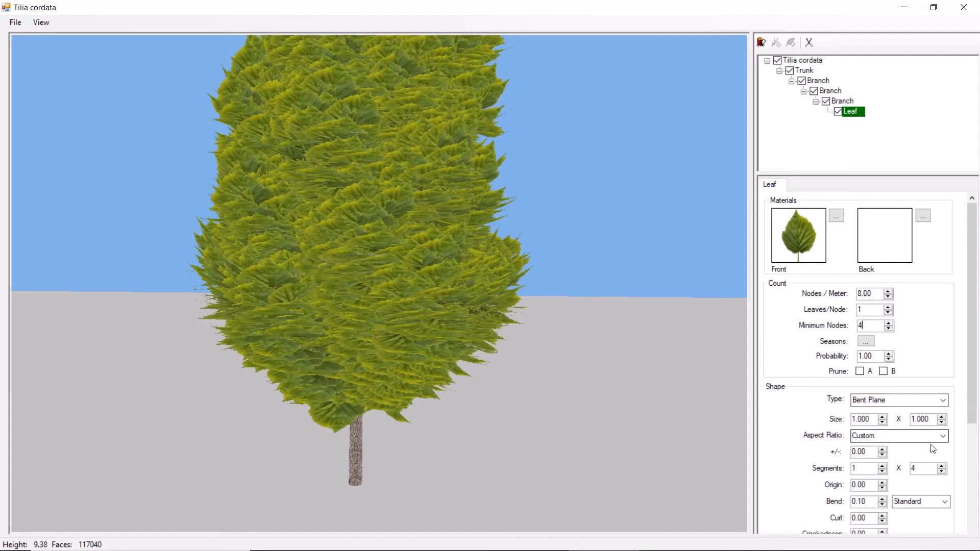
- Try a leaf size of 0.1 x 0.1 with a Custom aspect ratio
{"action": "left_click", "coordinate": [943, 437]}
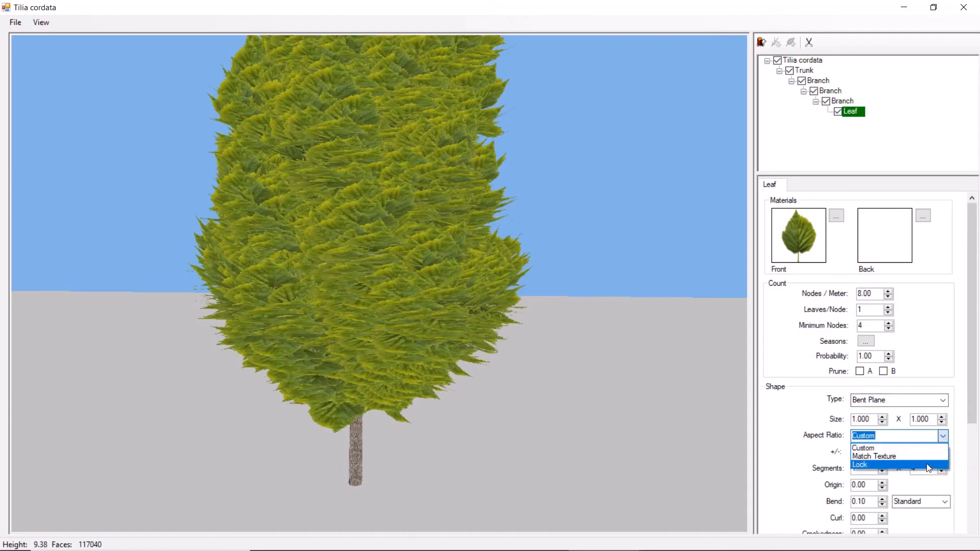
{"action": "left_click", "coordinate": [923, 449]}
{"action": "left_click_drag", "start_coordinate": [872, 419], "coordinate": [836, 419]}
{"action": "type", "text": "0.1"}
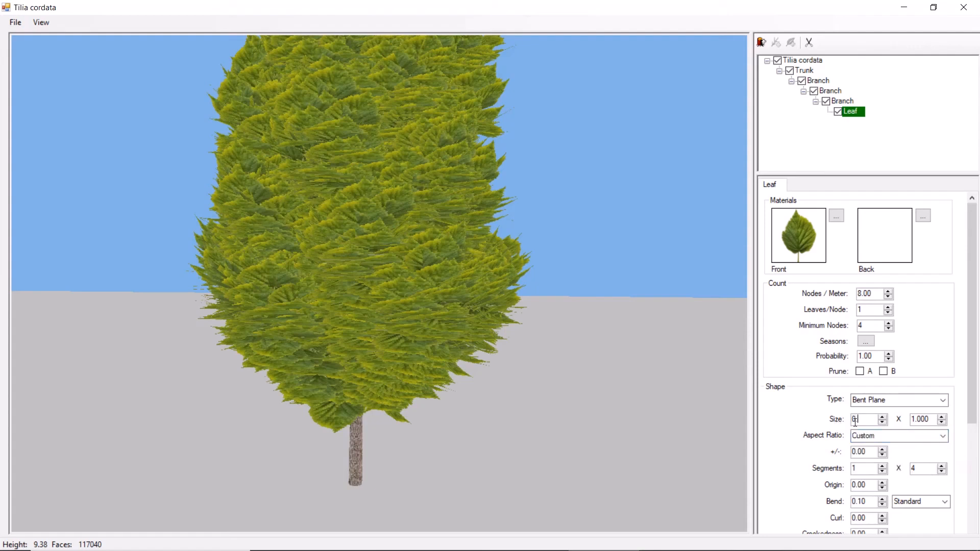
{"action": "left_click_drag", "start_coordinate": [930, 421], "coordinate": [902, 421]}
{"action": "type", "text": ".1"}
{"action": "key", "text": "Return"}
- Try the Match Texture aspect ratio with a leaf size of 0.2 and inspect the foliage up close
{"action": "left_click", "coordinate": [942, 436]}
{"action": "left_click", "coordinate": [923, 456]}
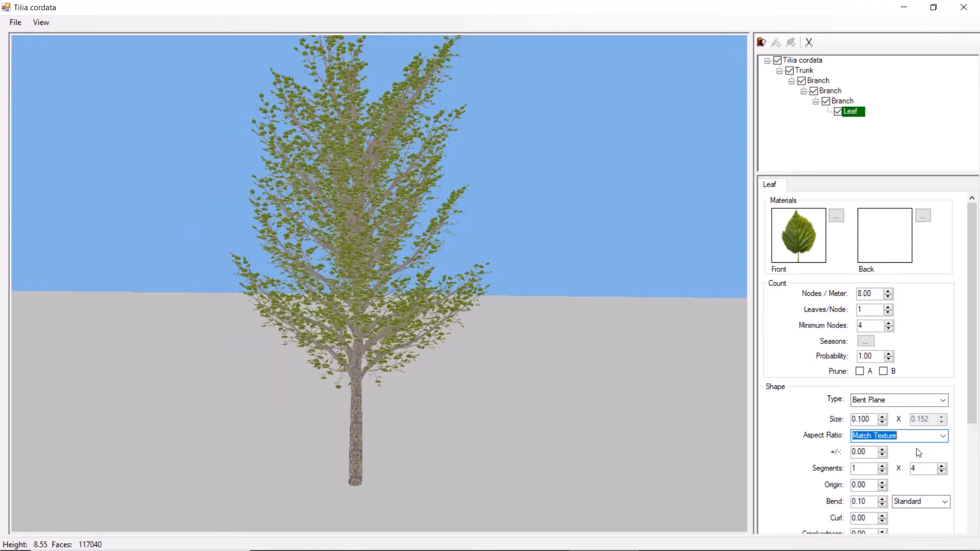
{"action": "left_click_drag", "start_coordinate": [873, 421], "coordinate": [846, 422]}
{"action": "type", "text": "0.2"}
{"action": "key", "text": "Return"}
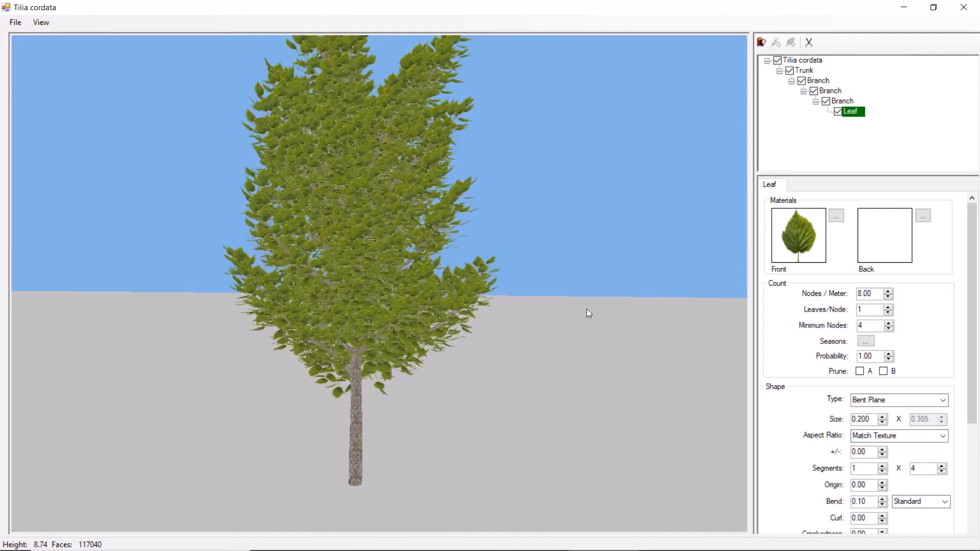
{"action": "scroll", "coordinate": [583, 307], "scroll_direction": "up", "scroll_amount": 4}
{"action": "scroll", "coordinate": [566, 281], "scroll_direction": "up", "scroll_amount": 2}
{"action": "middle_click_drag", "start_coordinate": [570, 276], "coordinate": [565, 279]}
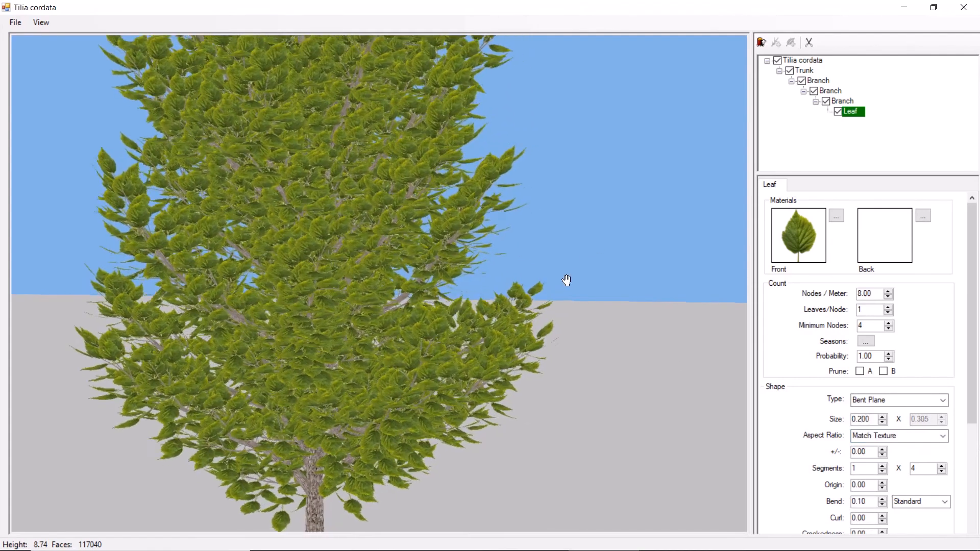
- Try a Custom aspect ratio with a leaf size of 0.1 x 0.3
{"action": "left_click", "coordinate": [944, 442]}
{"action": "left_click", "coordinate": [944, 440]}
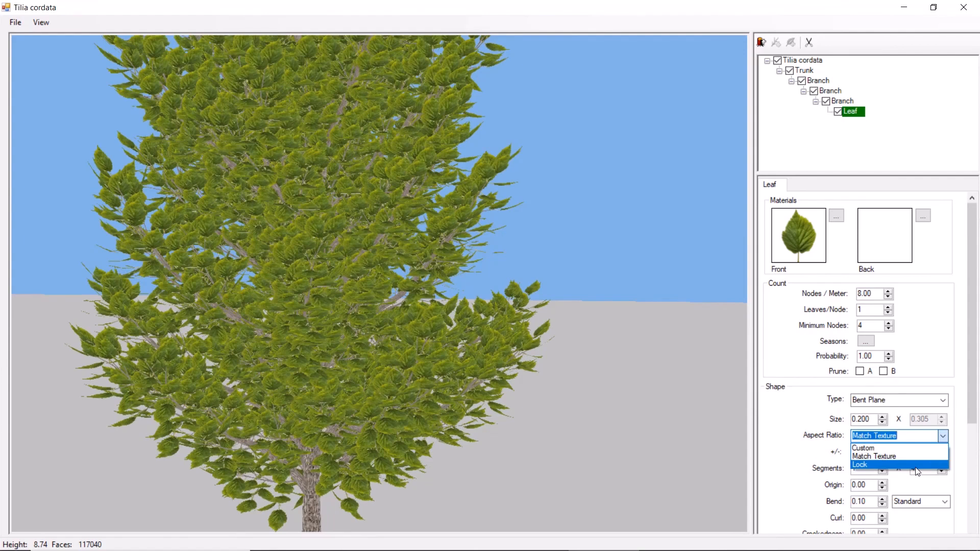
{"action": "left_click", "coordinate": [867, 448]}
{"action": "left_click_drag", "start_coordinate": [879, 419], "coordinate": [845, 421]}
{"action": "key", "text": "BackSpace"}
{"action": "type", "text": "0.1"}
{"action": "key", "text": "Tab"}
{"action": "type", "text": "3"}
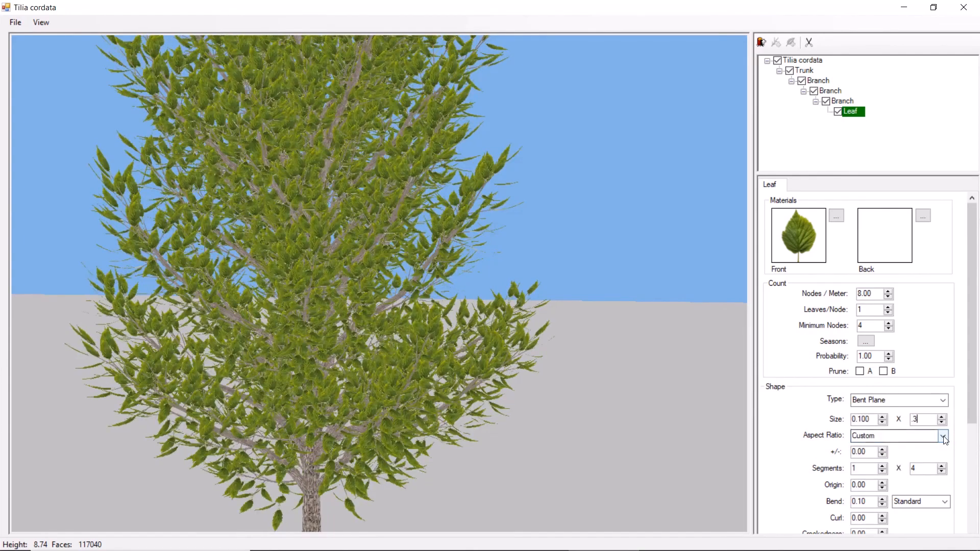
- Try locking the leaf's aspect ratio and increasing its first size value to 0.13
{"action": "left_click", "coordinate": [944, 437]}
{"action": "left_click", "coordinate": [895, 461]}
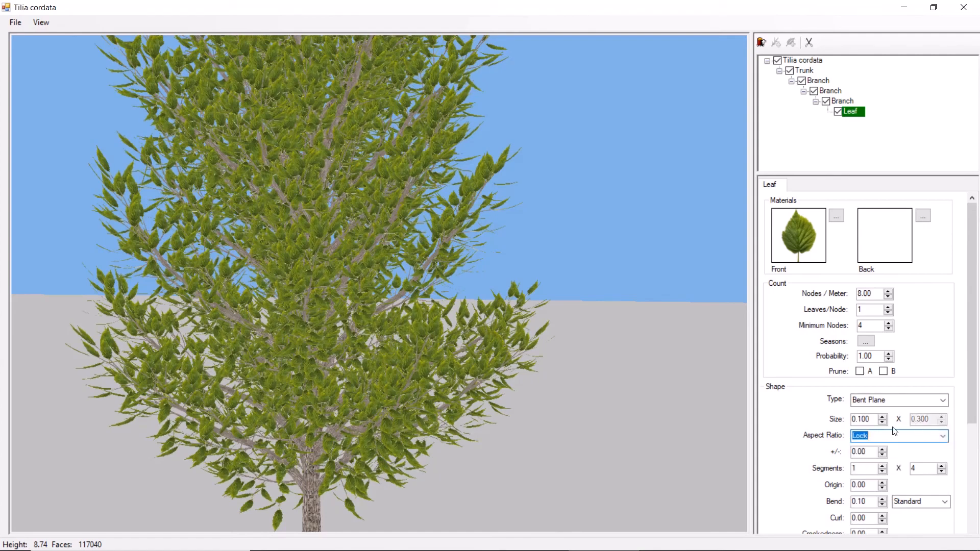
{"action": "left_click_drag", "start_coordinate": [872, 419], "coordinate": [861, 421]}
{"action": "left_click", "coordinate": [882, 416]}
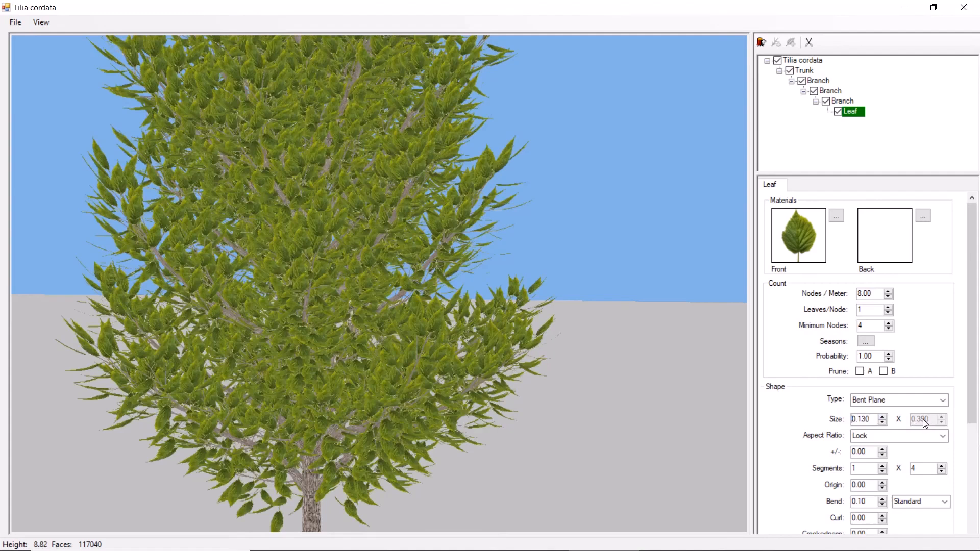
- Set the leaf's aspect ratio to Match Texture with a size of 0.1
{"action": "left_click", "coordinate": [942, 436]}
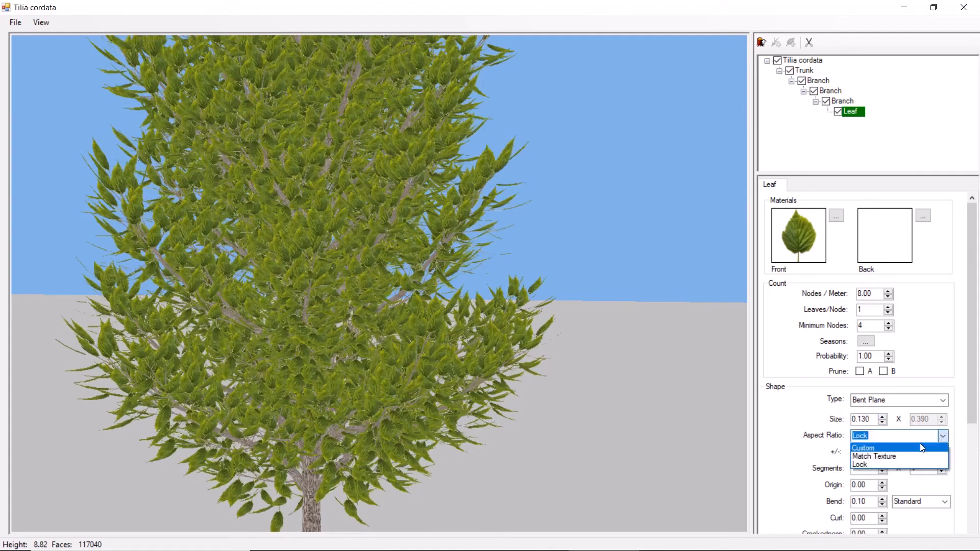
{"action": "left_click", "coordinate": [919, 459]}
{"action": "left_click_drag", "start_coordinate": [870, 419], "coordinate": [842, 419]}
{"action": "type", "text": "1"}
{"action": "type", "text": "0"}
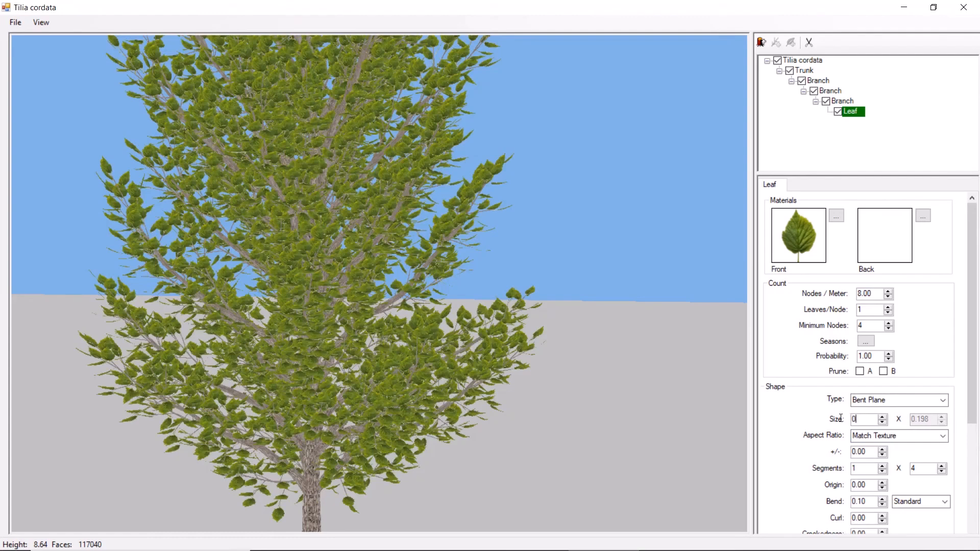
{"action": "type", "text": ".1"}
{"action": "key", "text": "Return"}
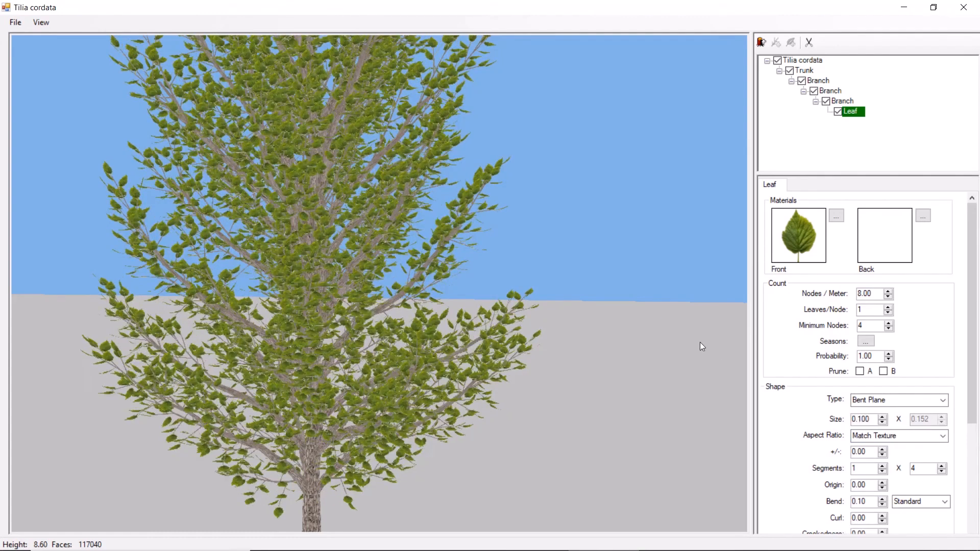
- Try the Crossed Bent Plane leaf type up close and return to Bent Plane
{"action": "scroll", "coordinate": [592, 307], "scroll_direction": "up", "scroll_amount": 5}
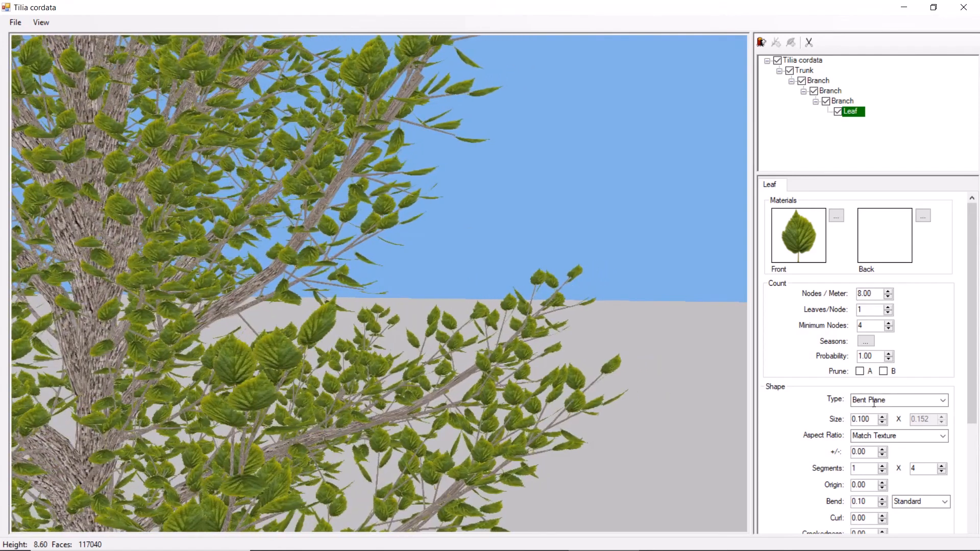
{"action": "left_click", "coordinate": [943, 401]}
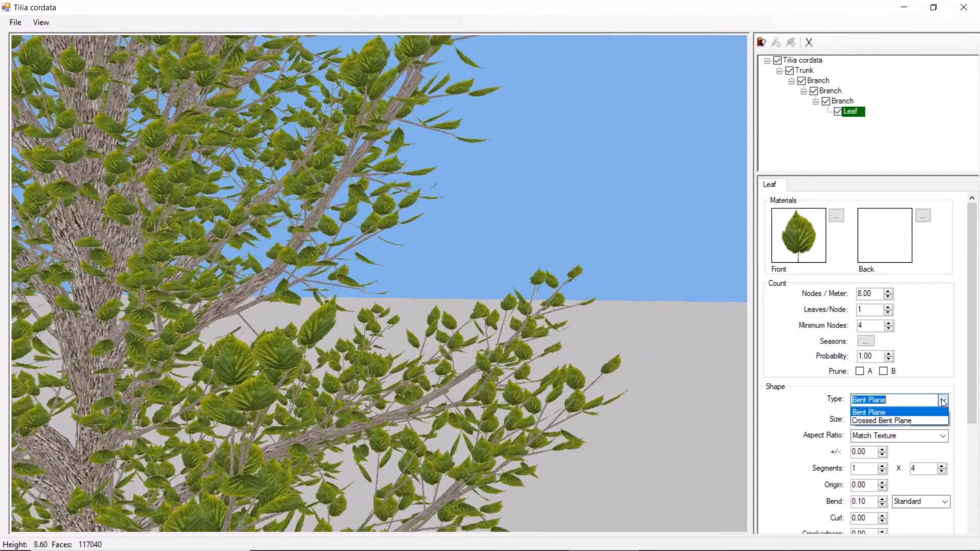
{"action": "left_click", "coordinate": [895, 413]}
{"action": "left_click_drag", "start_coordinate": [325, 326], "coordinate": [390, 351]}
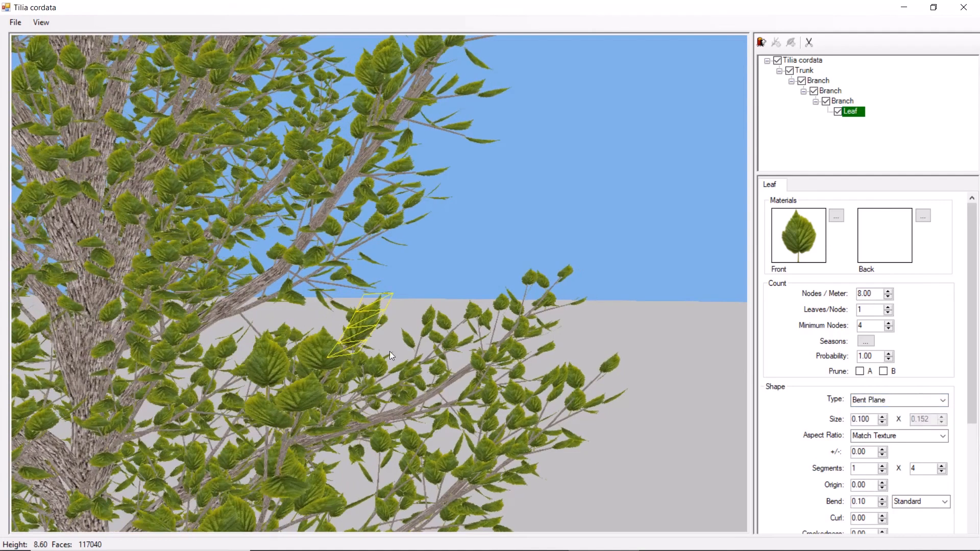
{"action": "left_click", "coordinate": [942, 400]}
{"action": "left_click", "coordinate": [904, 418]}
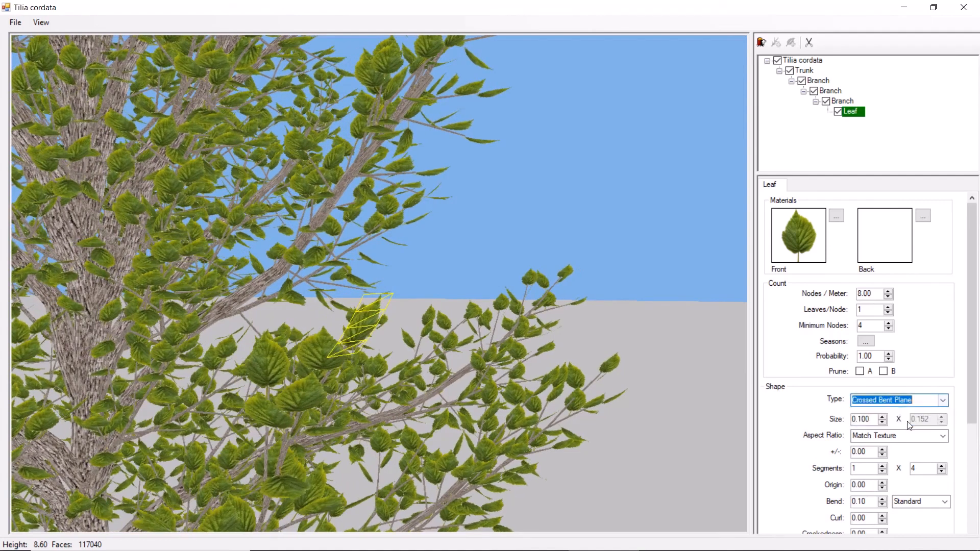
{"action": "left_click_drag", "start_coordinate": [411, 362], "coordinate": [427, 362]}
{"action": "left_click", "coordinate": [919, 400]}
{"action": "left_click", "coordinate": [915, 413]}
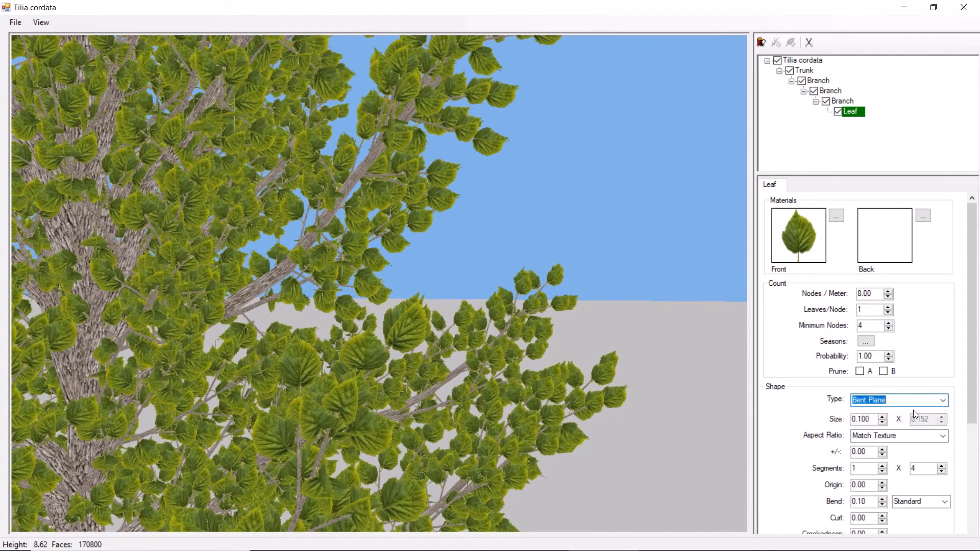
- Set the leaf's bend to -0.05 and its second segment count to 3
{"action": "scroll", "coordinate": [966, 414], "scroll_direction": "down", "scroll_amount": 1}
{"action": "scroll", "coordinate": [966, 414], "scroll_direction": "down", "scroll_amount": 2}
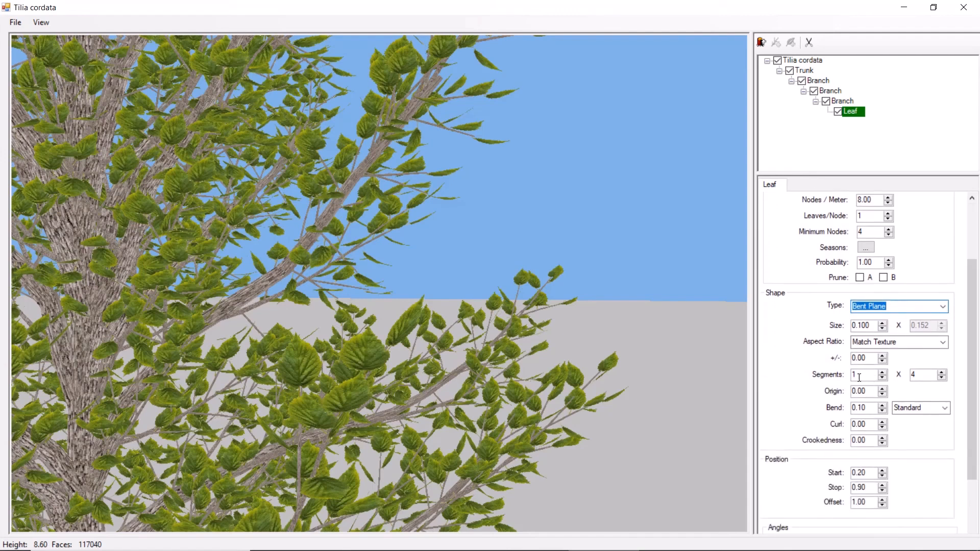
{"action": "left_click_drag", "start_coordinate": [868, 409], "coordinate": [842, 411]}
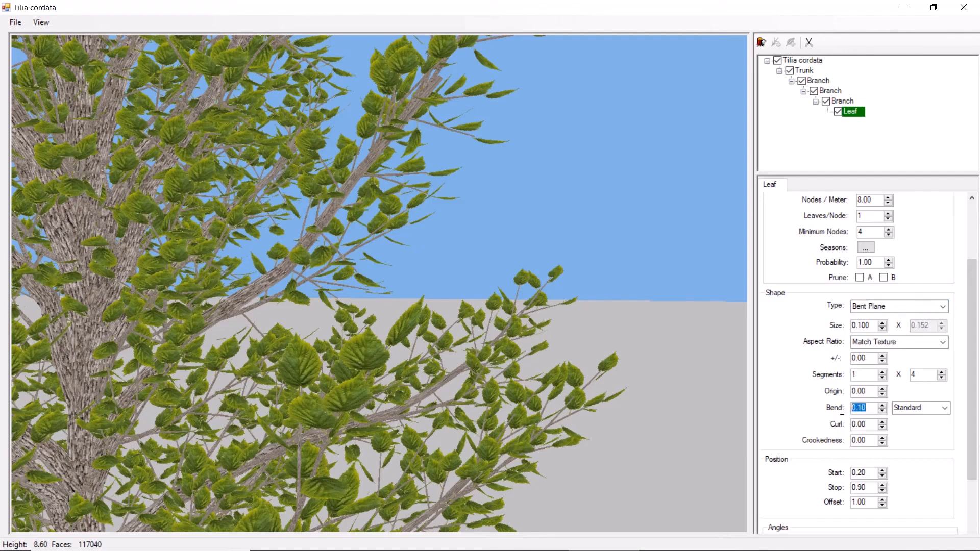
{"action": "type", "text": "-0.05"}
{"action": "left_click_drag", "start_coordinate": [918, 375], "coordinate": [904, 376]}
{"action": "type", "text": "3"}
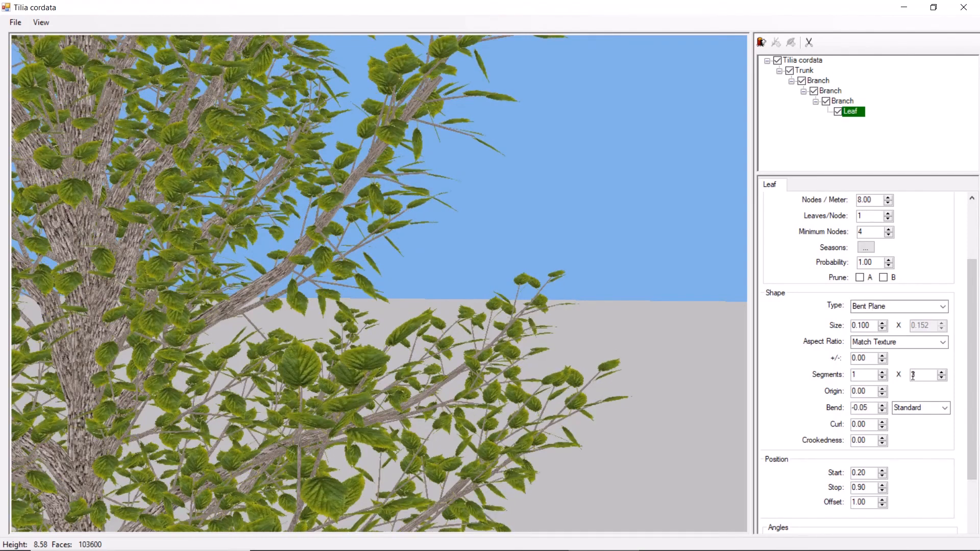
- Set the leaf's curl to 0.15 and its first segment count to 2
{"action": "left_click_drag", "start_coordinate": [869, 427], "coordinate": [851, 425]}
{"action": "type", "text": "0."}
{"action": "left_click_drag", "start_coordinate": [857, 375], "coordinate": [847, 376]}
{"action": "type", "text": "2"}
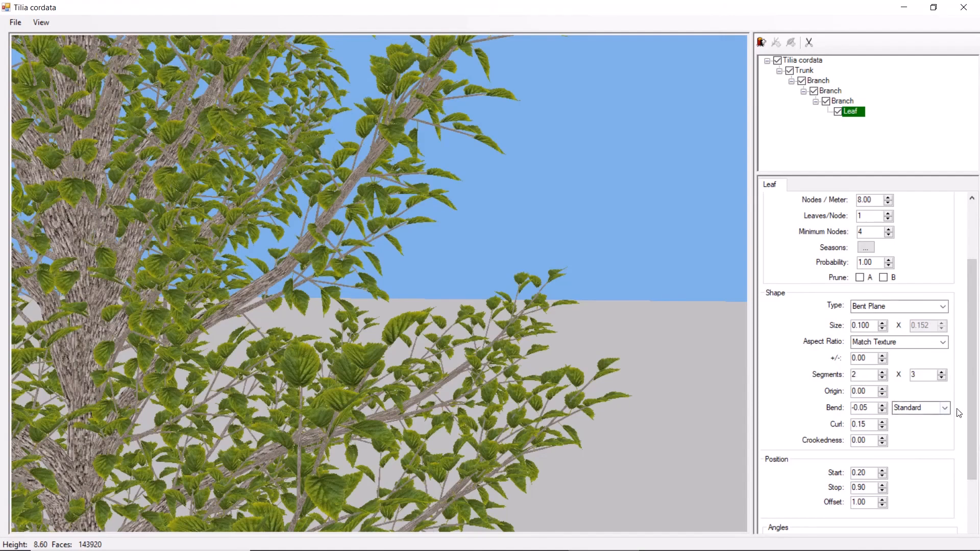
- Make the leaf angles follow the parent and check the whole tree from different sides
{"action": "left_click_drag", "start_coordinate": [972, 413], "coordinate": [972, 487]}
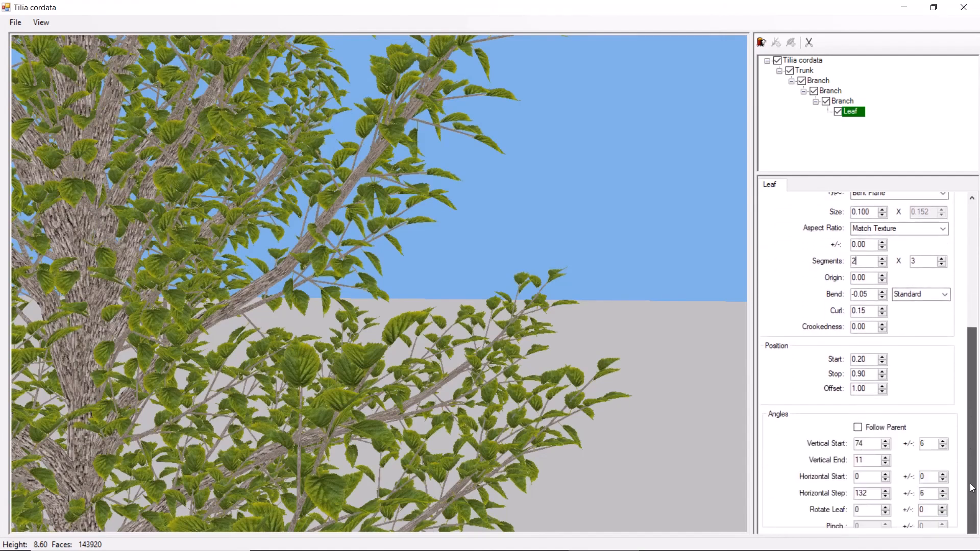
{"action": "left_click", "coordinate": [858, 428]}
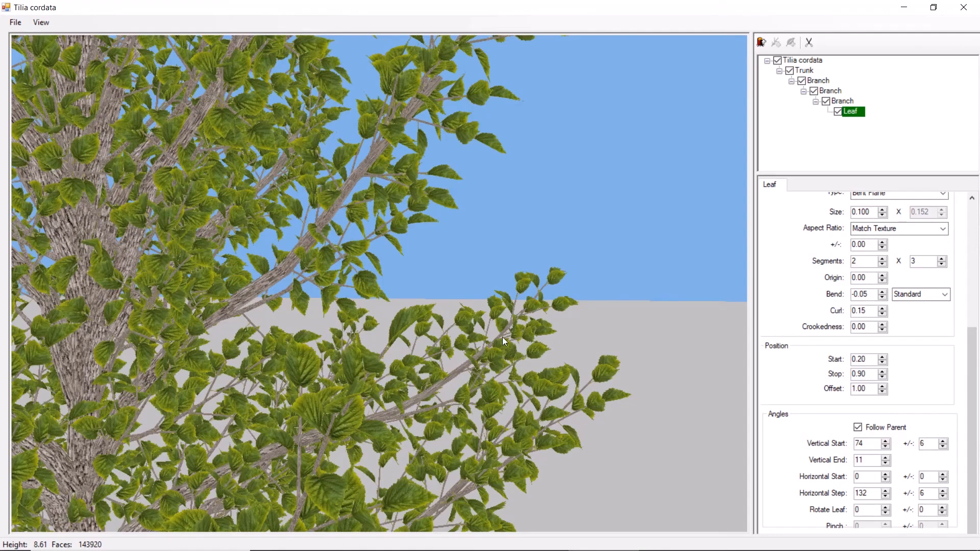
{"action": "scroll", "coordinate": [502, 336], "scroll_direction": "down", "scroll_amount": 6}
{"action": "middle_click_drag", "start_coordinate": [456, 290], "coordinate": [504, 292]}
{"action": "scroll", "coordinate": [504, 292], "scroll_direction": "down", "scroll_amount": 2}
{"action": "middle_click_drag", "start_coordinate": [447, 266], "coordinate": [445, 290]}
{"action": "left_click_drag", "start_coordinate": [445, 292], "coordinate": [399, 305]}
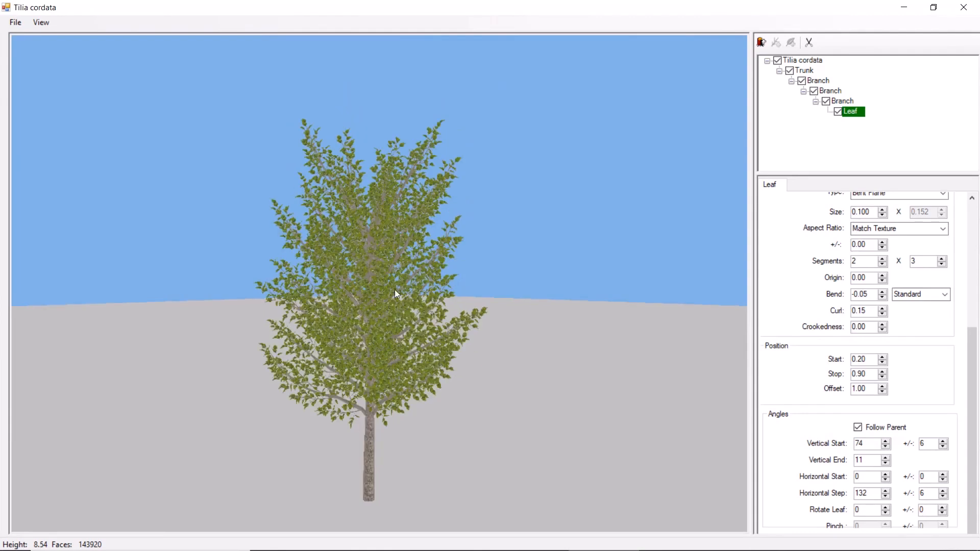
{"action": "left_click_drag", "start_coordinate": [394, 289], "coordinate": [388, 60]}
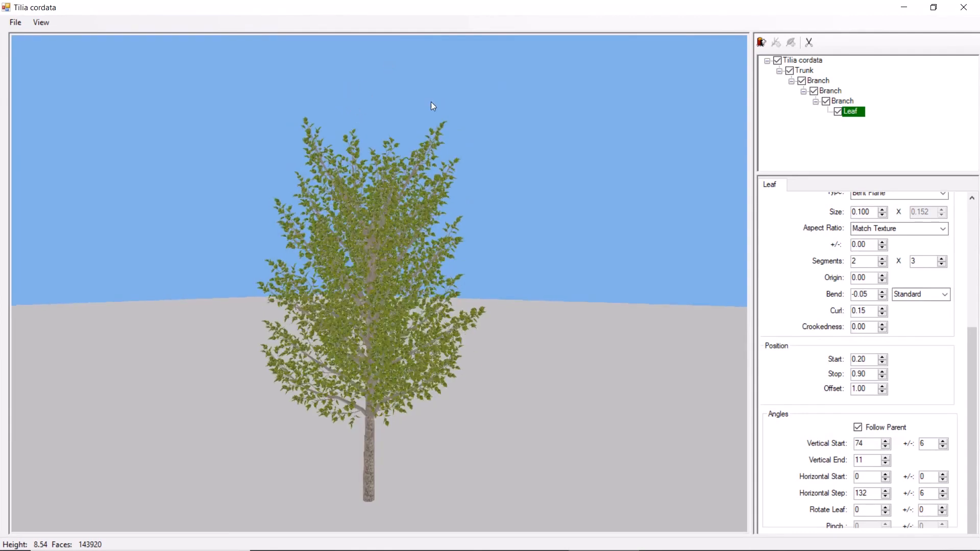
- Duplicate the first-level branch, including its sub-branches and leaf, under the trunk
{"action": "left_click", "coordinate": [816, 81]}
{"action": "left_click_drag", "start_coordinate": [872, 371], "coordinate": [824, 371]}
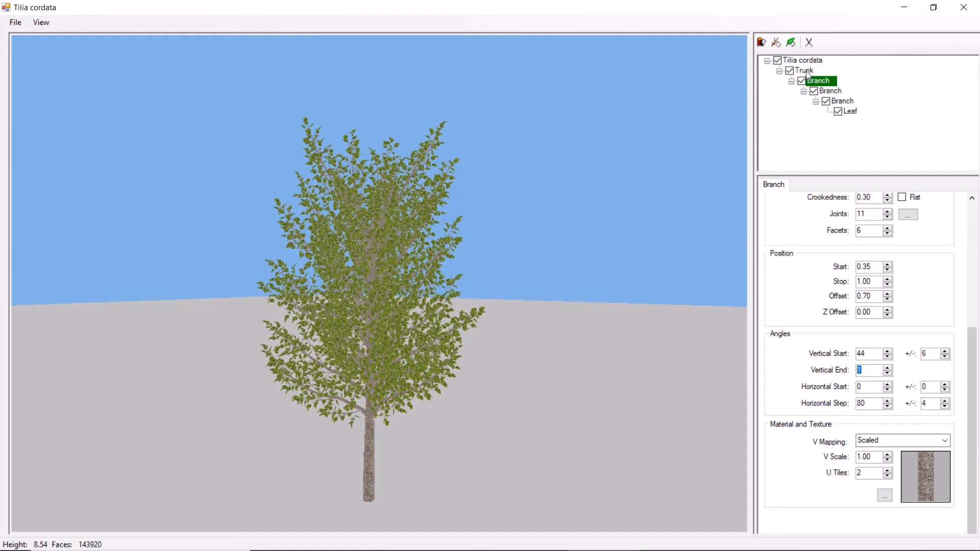
{"action": "left_click_drag", "start_coordinate": [817, 80], "coordinate": [811, 76]}
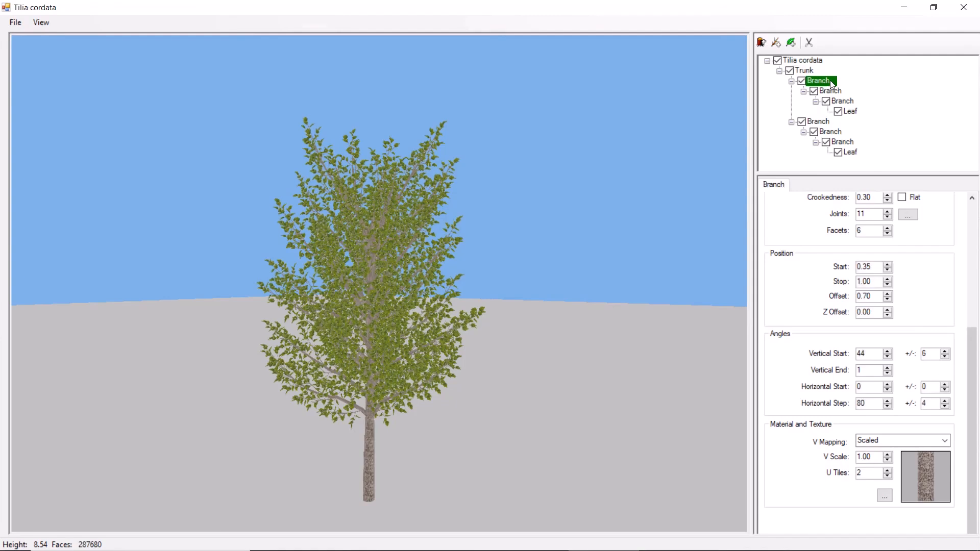
- Rename the original first-level branch as Branch 1 and its copy as Branch 2
{"action": "left_click", "coordinate": [831, 83]}
{"action": "key", "text": "End"}
{"action": "type", "text": "1"}
{"action": "key", "text": "Return"}
{"action": "left_click", "coordinate": [820, 125]}
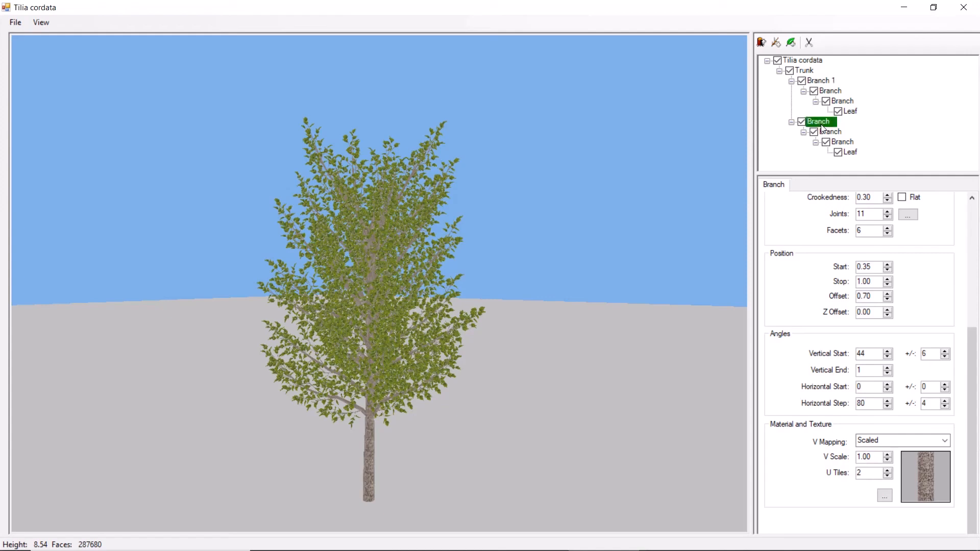
{"action": "left_click", "coordinate": [826, 122]}
{"action": "key", "text": "End"}
{"action": "type", "text": "2"}
{"action": "key", "text": "Return"}
- Set Branch 2's probability to 0 to hide it temporarily
{"action": "left_click_drag", "start_coordinate": [971, 335], "coordinate": [971, 211]}
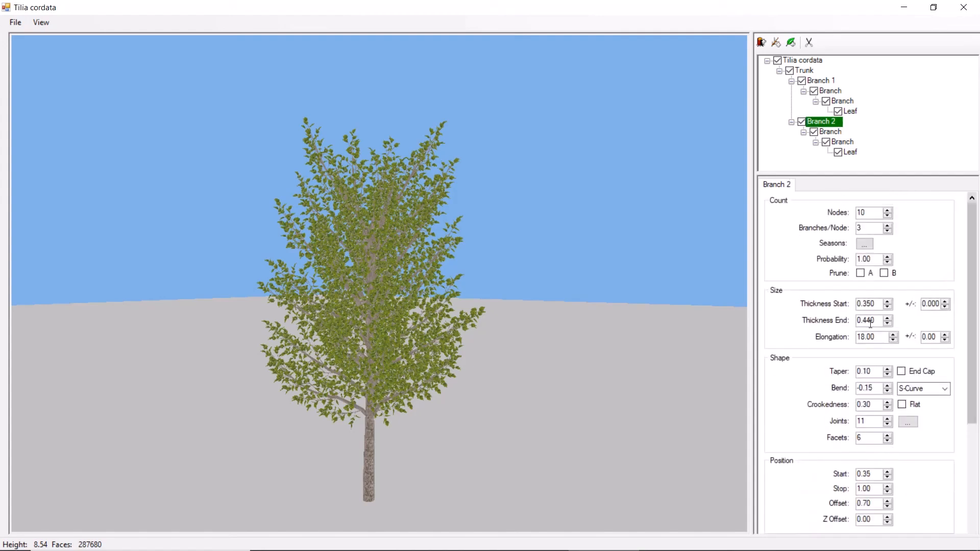
{"action": "left_click_drag", "start_coordinate": [876, 260], "coordinate": [843, 259]}
{"action": "type", "text": "0"}
{"action": "left_click", "coordinate": [886, 134]}
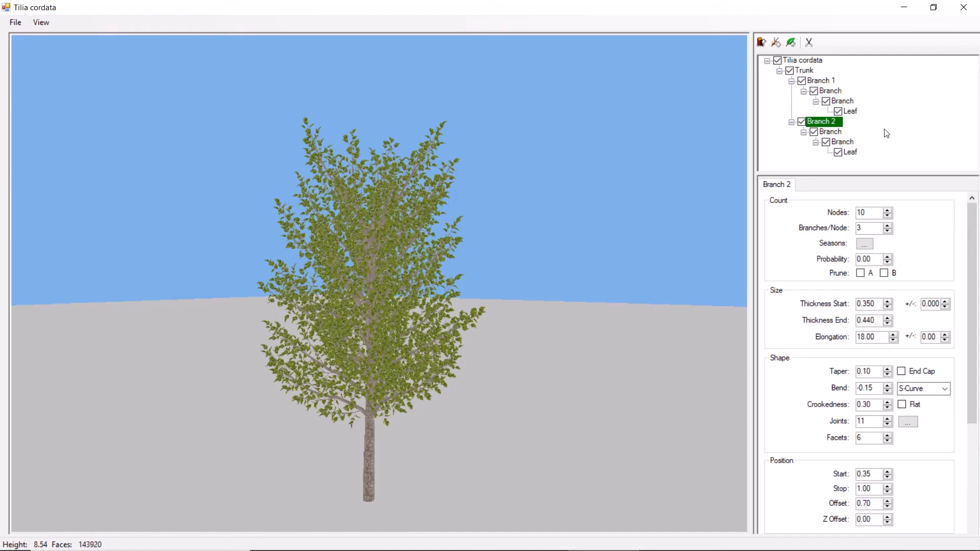
- Set Branch 1's stop position to 0.75 and its vertical end angle to 8
{"action": "left_click", "coordinate": [825, 82]}
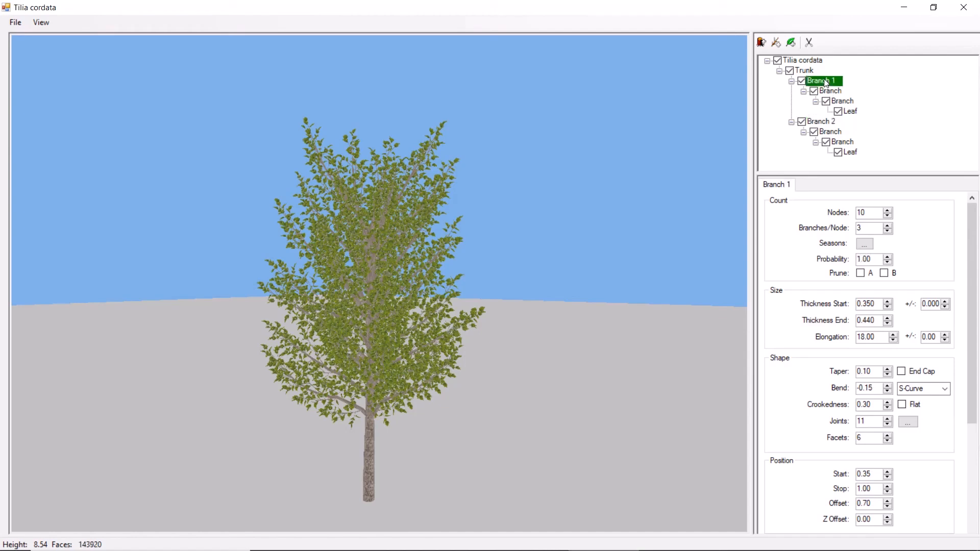
{"action": "left_click_drag", "start_coordinate": [972, 299], "coordinate": [971, 364]}
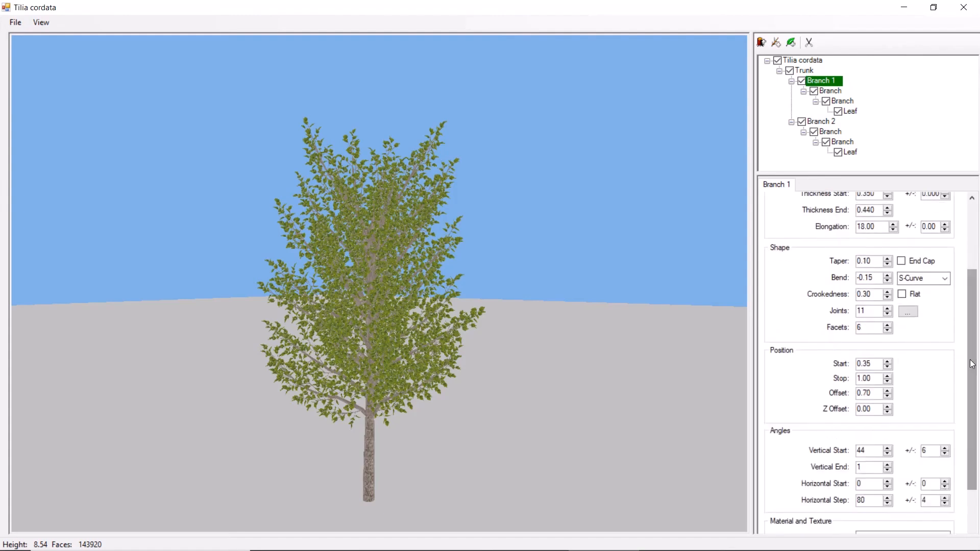
{"action": "left_click_drag", "start_coordinate": [875, 381], "coordinate": [849, 380]}
{"action": "type", "text": "0.75"}
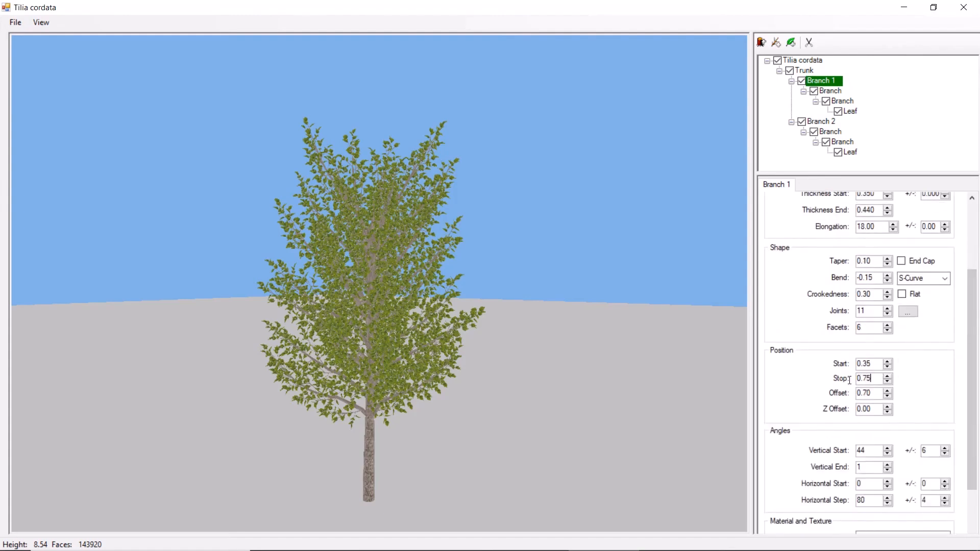
{"action": "type", "text": "8"}
- Restore Branch 2's probability to 1 and give it 7 nodes with 2 branches per node
{"action": "left_click", "coordinate": [826, 125]}
{"action": "scroll", "coordinate": [954, 309], "scroll_direction": "up", "scroll_amount": 3}
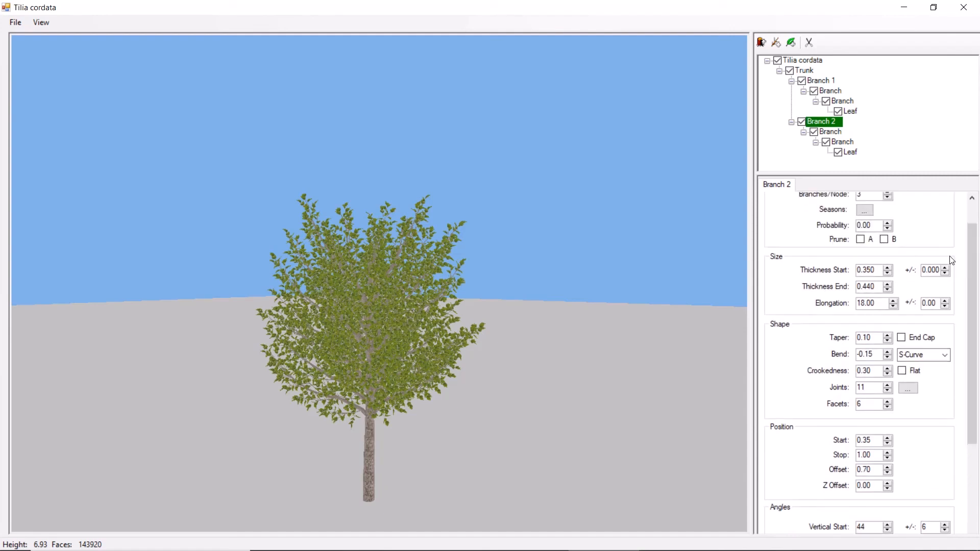
{"action": "left_click_drag", "start_coordinate": [873, 225], "coordinate": [847, 229]}
{"action": "type", "text": "1"}
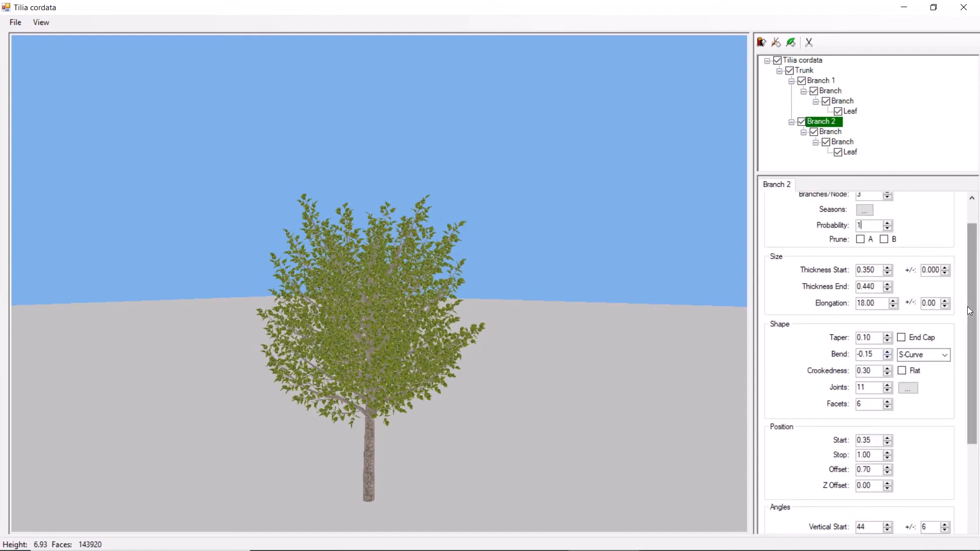
{"action": "scroll", "coordinate": [967, 306], "scroll_direction": "up", "scroll_amount": 1}
{"action": "left_click_drag", "start_coordinate": [869, 214], "coordinate": [851, 213]}
{"action": "type", "text": "7"}
{"action": "key", "text": "Tab"}
{"action": "type", "text": "2"}
{"action": "key", "text": "Tab"}
- Change Branch 2's bend type to Standard with a bend of 0.05
{"action": "left_click", "coordinate": [944, 389]}
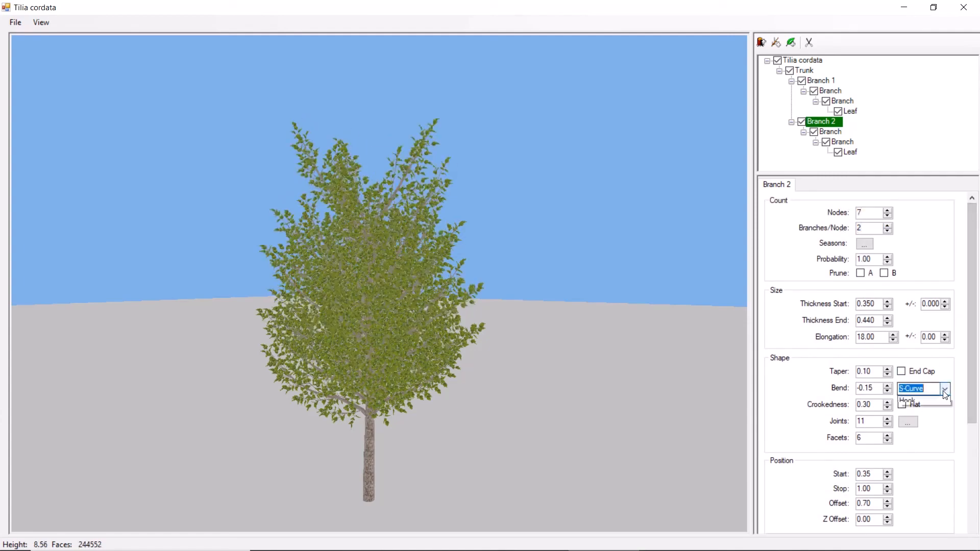
{"action": "left_click", "coordinate": [934, 402]}
{"action": "left_click_drag", "start_coordinate": [873, 388], "coordinate": [848, 389]}
{"action": "type", "text": "0.05"}
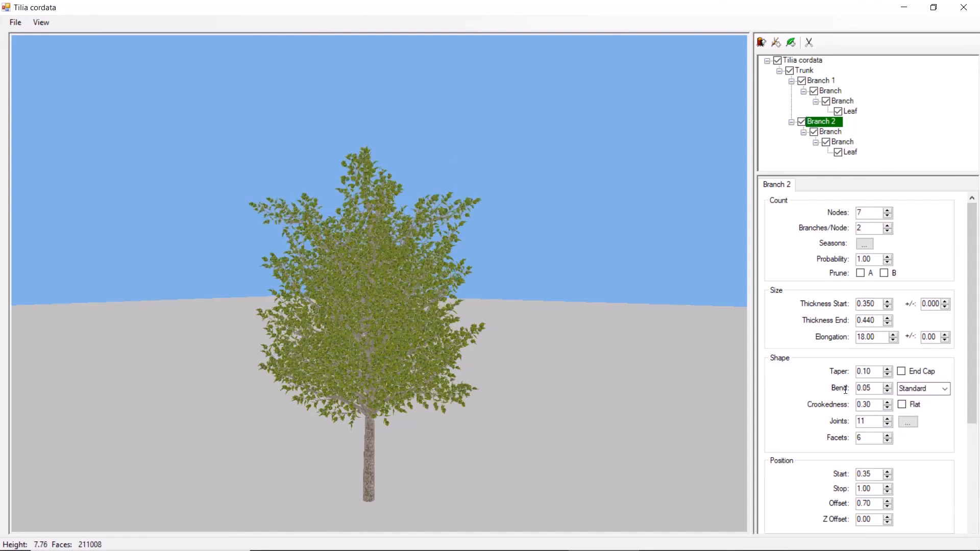
- Set Branch 2's start position to 0.52, vertical start angle to 57 and vertical end angle to 5
{"action": "left_click_drag", "start_coordinate": [970, 368], "coordinate": [970, 429]}
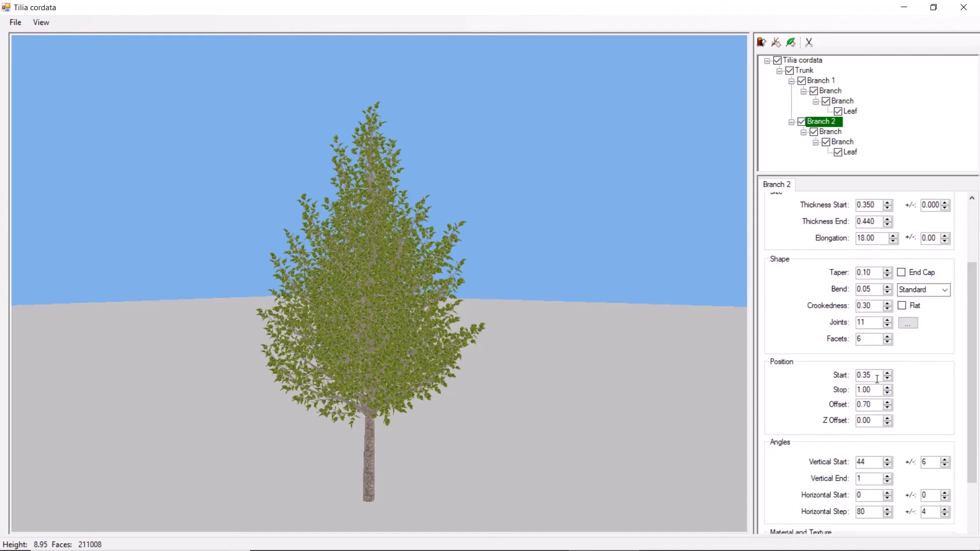
{"action": "key", "text": "BackSpace"}
{"action": "key", "text": "BackSpace"}
{"action": "type", "text": "52"}
{"action": "double_click", "coordinate": [854, 466]}
{"action": "type", "text": "57"}
{"action": "double_click", "coordinate": [852, 479]}
{"action": "type", "text": "4"}
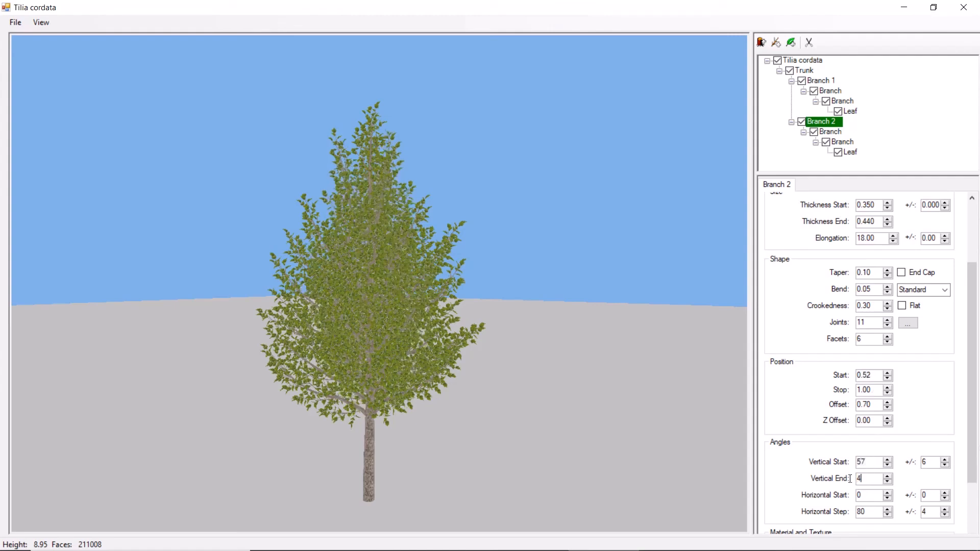
{"action": "type", "text": "5"}
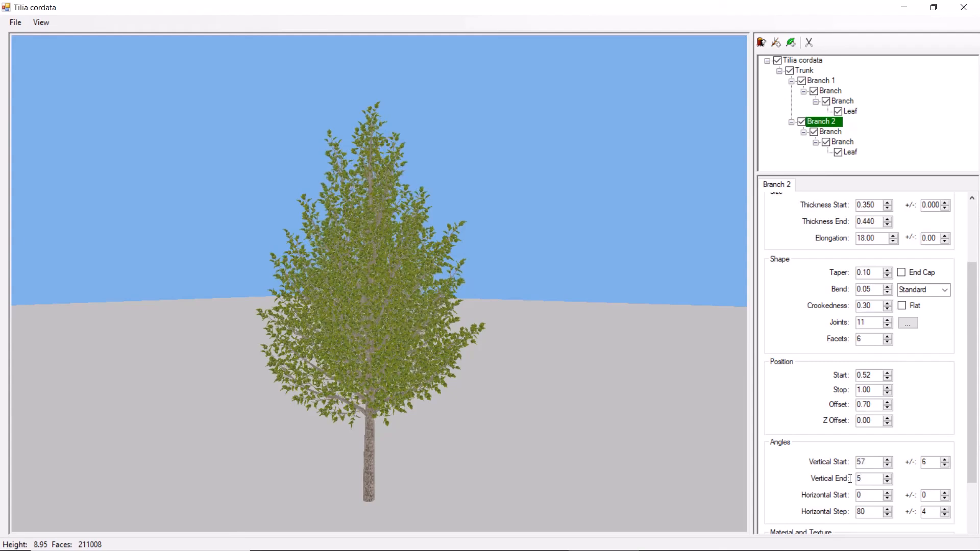
{"action": "left_click_drag", "start_coordinate": [540, 393], "coordinate": [424, 411]}
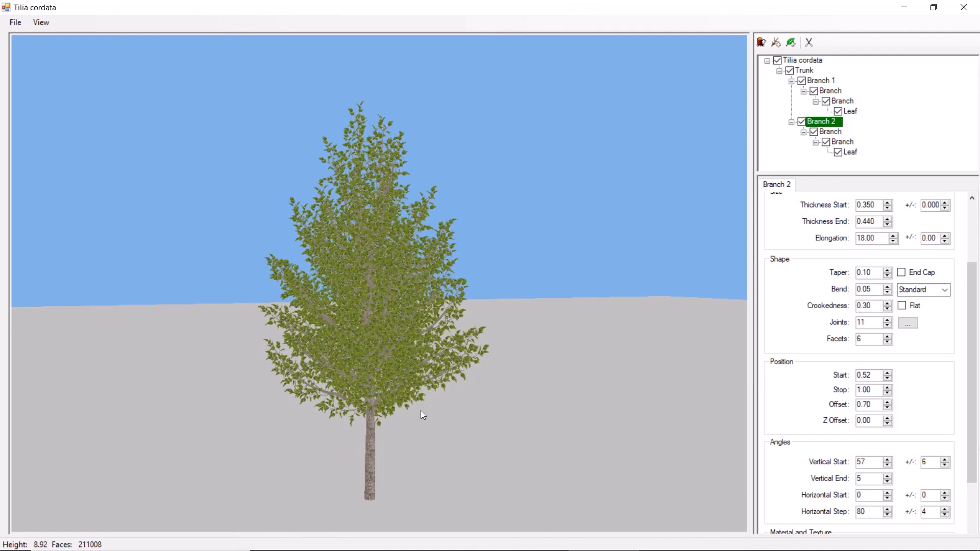
- Delete all unused materials from the Tilia cordata plant
{"action": "left_click", "coordinate": [811, 63]}
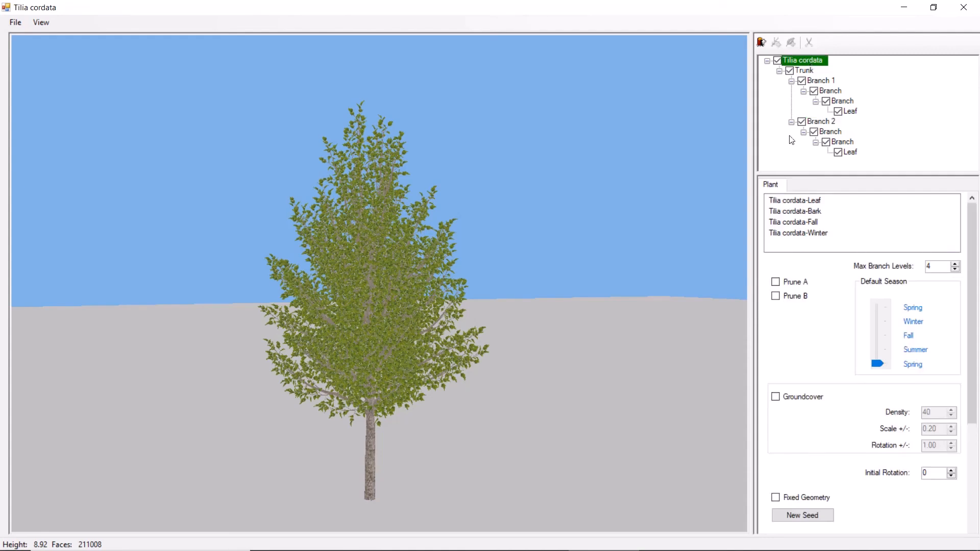
{"action": "right_click", "coordinate": [801, 223]}
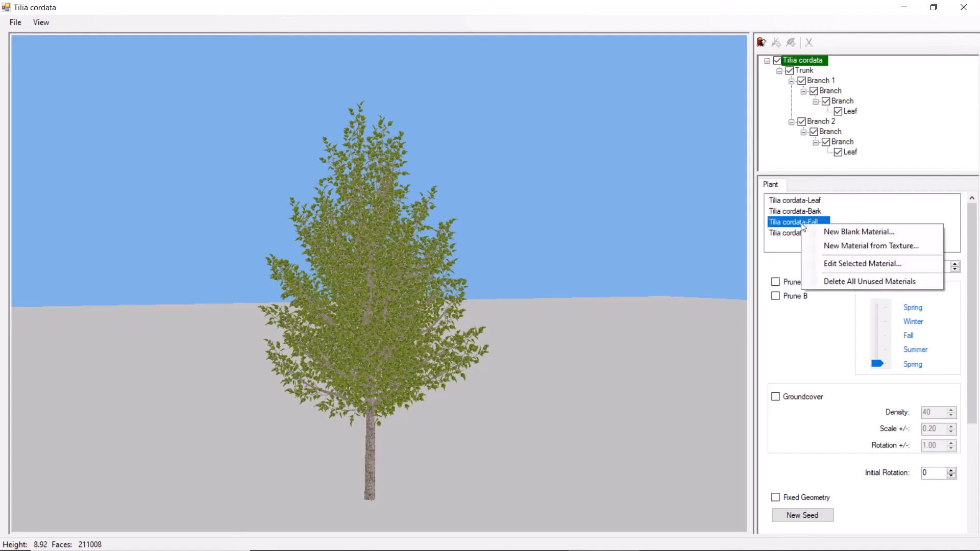
{"action": "left_click", "coordinate": [840, 283]}
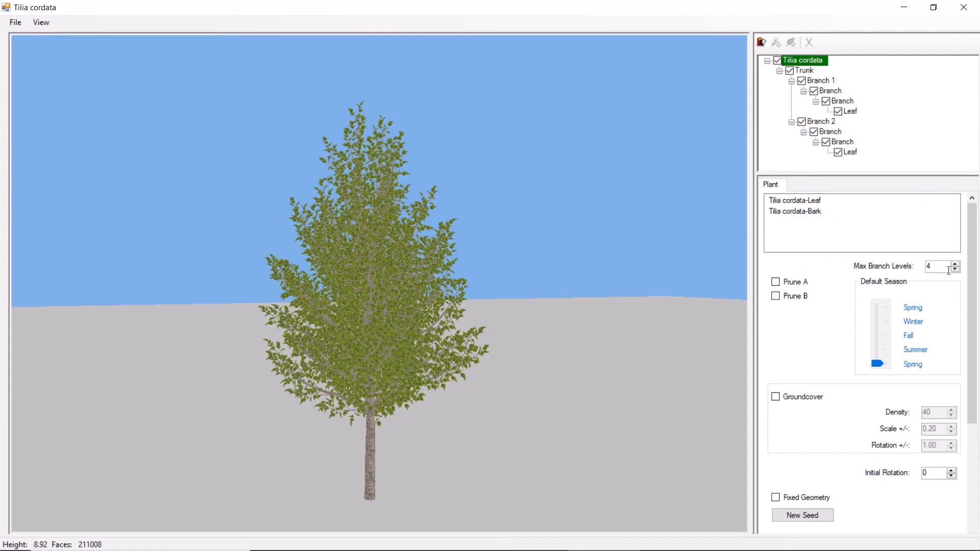
- Set the plant's default season to Winter
{"action": "left_click_drag", "start_coordinate": [937, 267], "coordinate": [916, 267]}
{"action": "left_click_drag", "start_coordinate": [878, 363], "coordinate": [877, 354]}
{"action": "left_click_drag", "start_coordinate": [877, 326], "coordinate": [895, 325]}
- Set the Winter probability of the leaf under Branch 1 to 0 in its season settings
{"action": "left_click", "coordinate": [851, 112]}
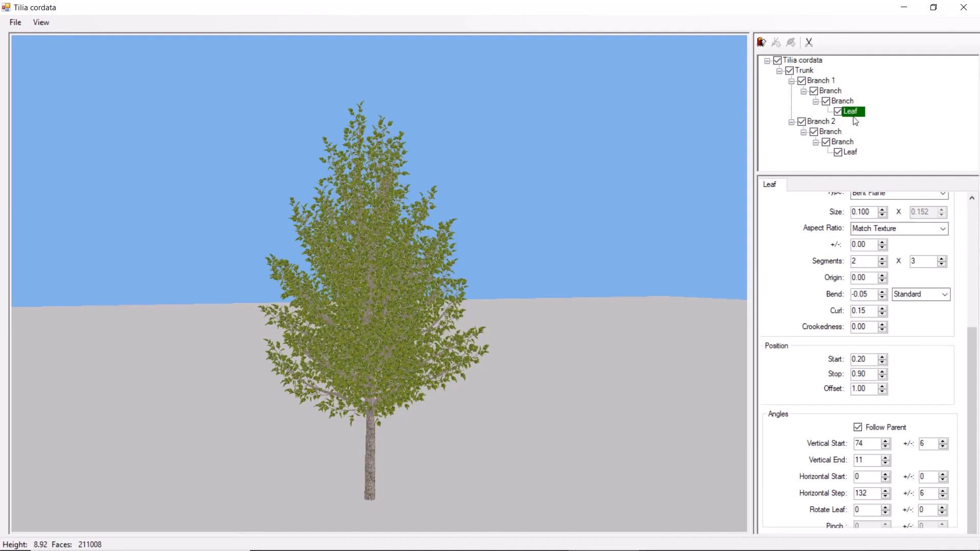
{"action": "scroll", "coordinate": [962, 366], "scroll_direction": "up", "scroll_amount": 5}
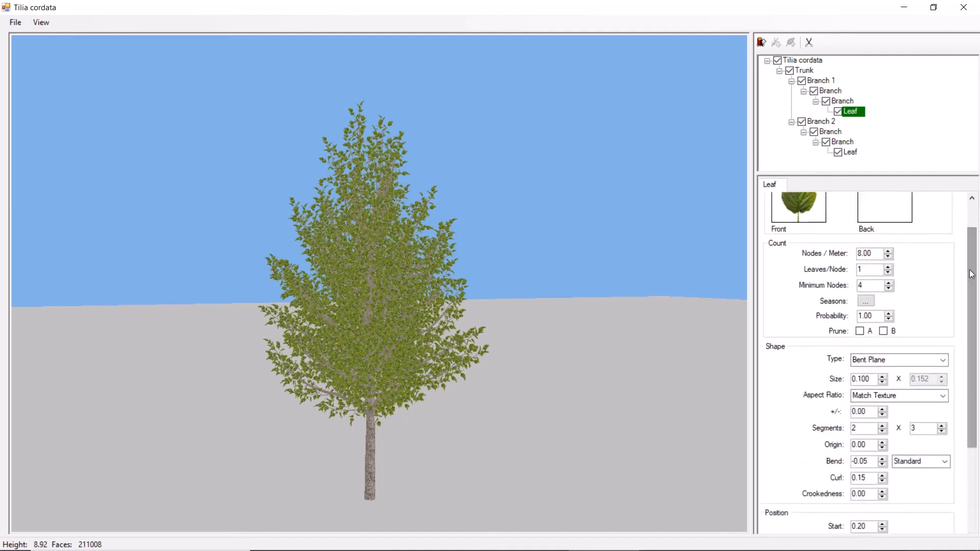
{"action": "left_click", "coordinate": [866, 302]}
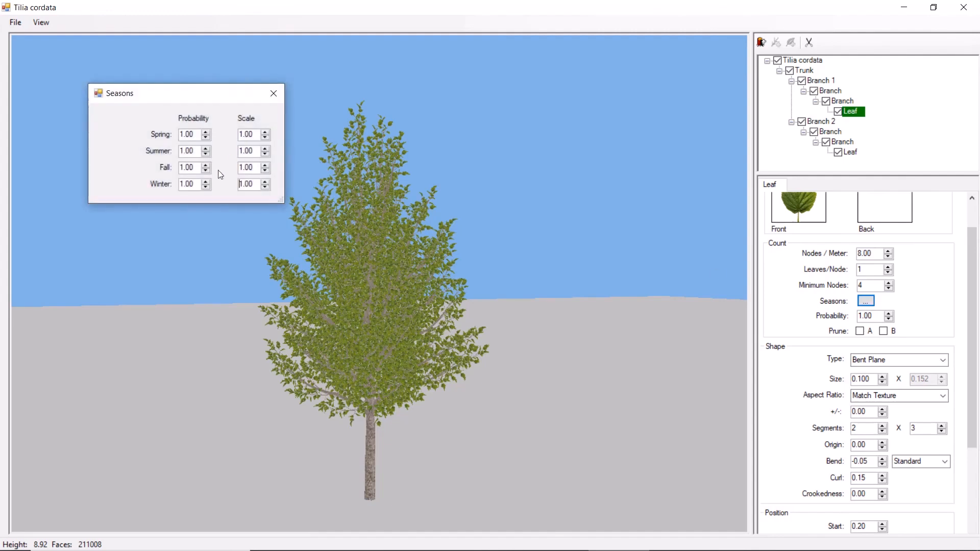
{"action": "double_click", "coordinate": [193, 186]}
{"action": "type", "text": "0"}
{"action": "key", "text": "Return"}
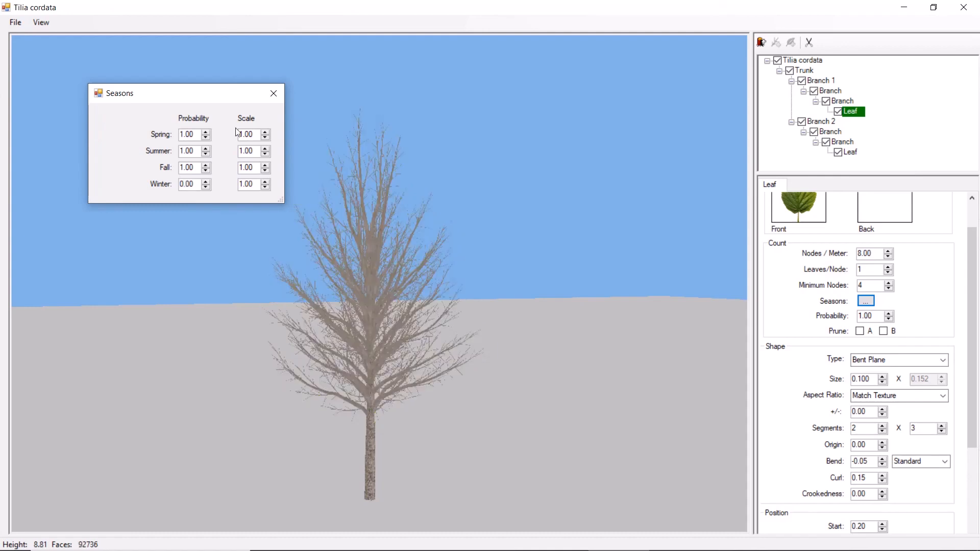
{"action": "left_click", "coordinate": [273, 94]}
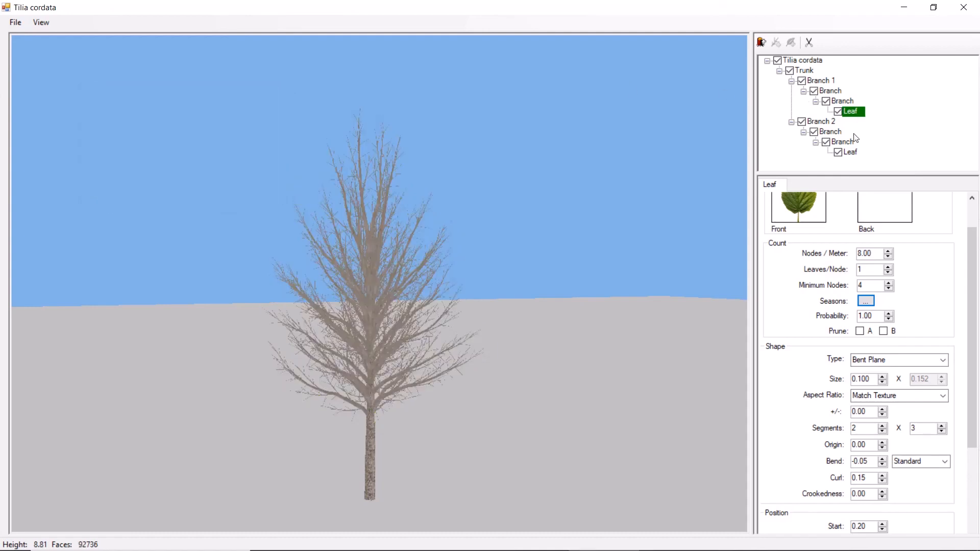
- Check the Winter probability in the season settings of the leaf under Branch 2
{"action": "left_click", "coordinate": [851, 153]}
{"action": "left_click", "coordinate": [865, 301]}
{"action": "left_click_drag", "start_coordinate": [214, 197], "coordinate": [192, 202]}
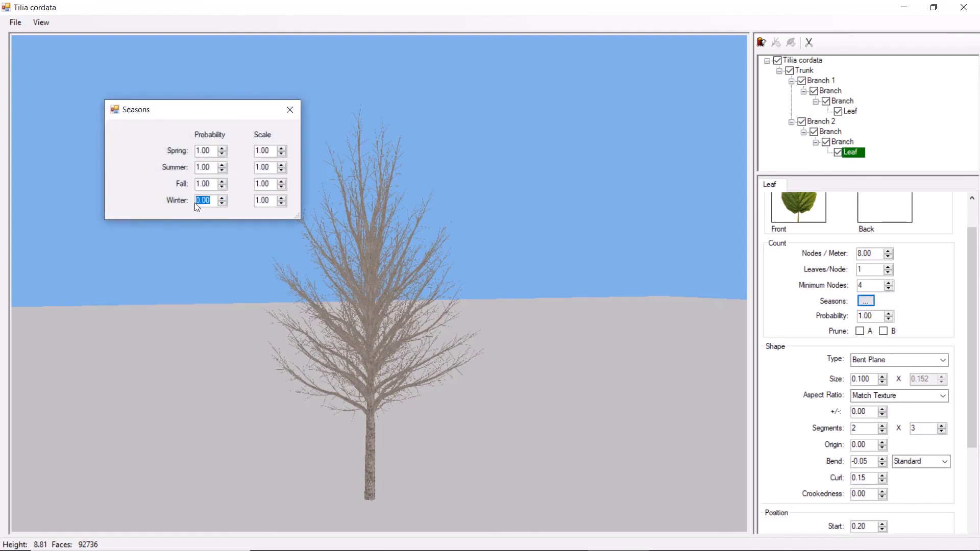
{"action": "left_click", "coordinate": [290, 111]}
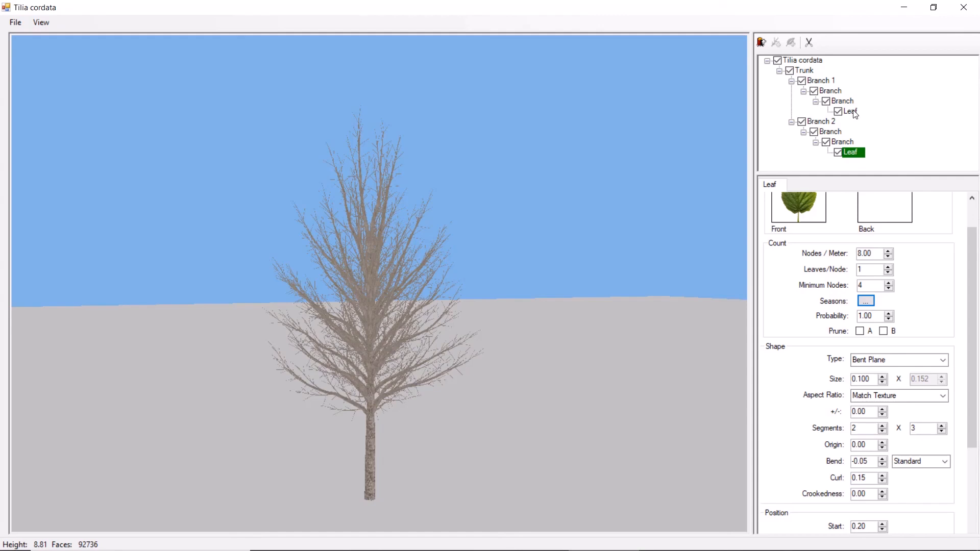
- Duplicate the leaf under Branch 1 and give the copy a new front material from the Leaf_fall texture
{"action": "left_click_drag", "start_coordinate": [855, 113], "coordinate": [851, 110]}
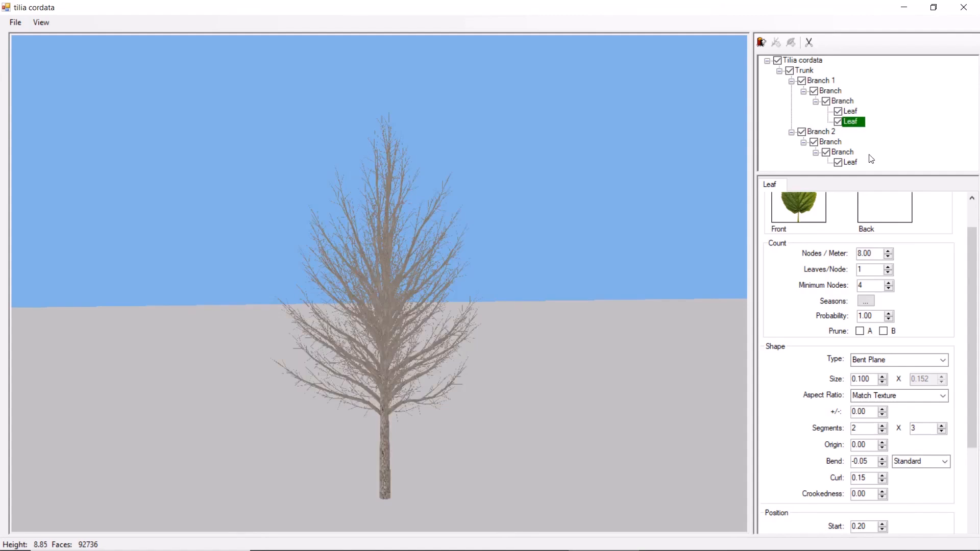
{"action": "scroll", "coordinate": [963, 301], "scroll_direction": "up", "scroll_amount": 2}
{"action": "right_click", "coordinate": [813, 253]}
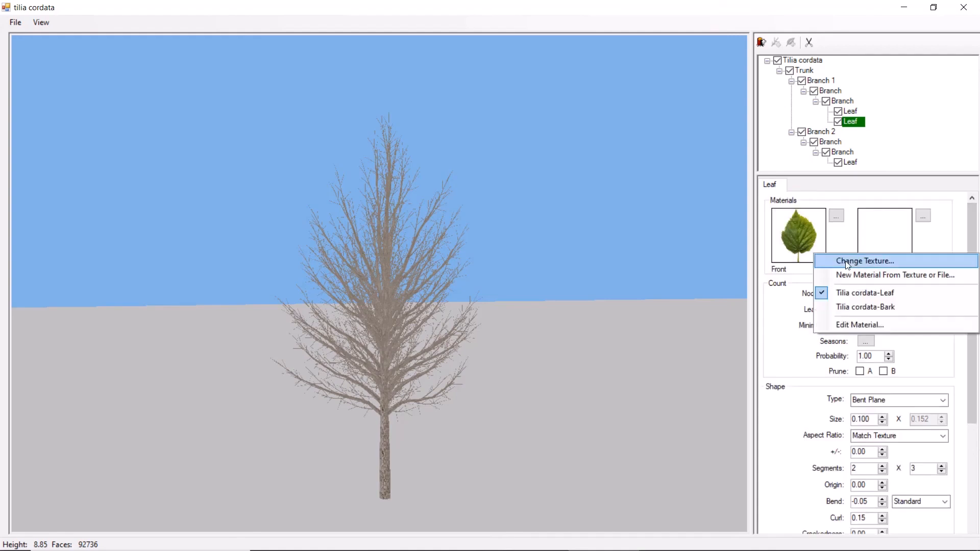
{"action": "left_click", "coordinate": [871, 274]}
{"action": "left_click", "coordinate": [326, 102]}
{"action": "left_click", "coordinate": [551, 530]}
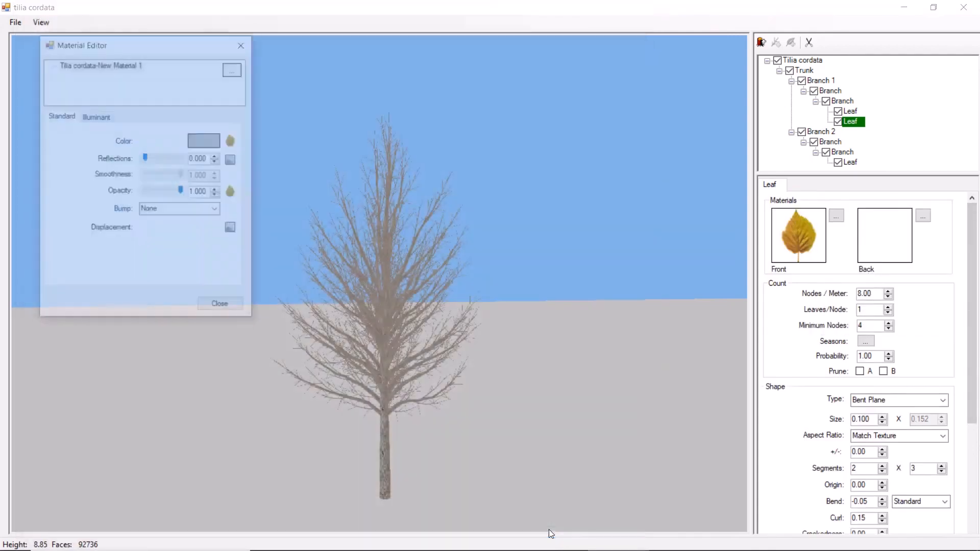
{"action": "left_click", "coordinate": [230, 320]}
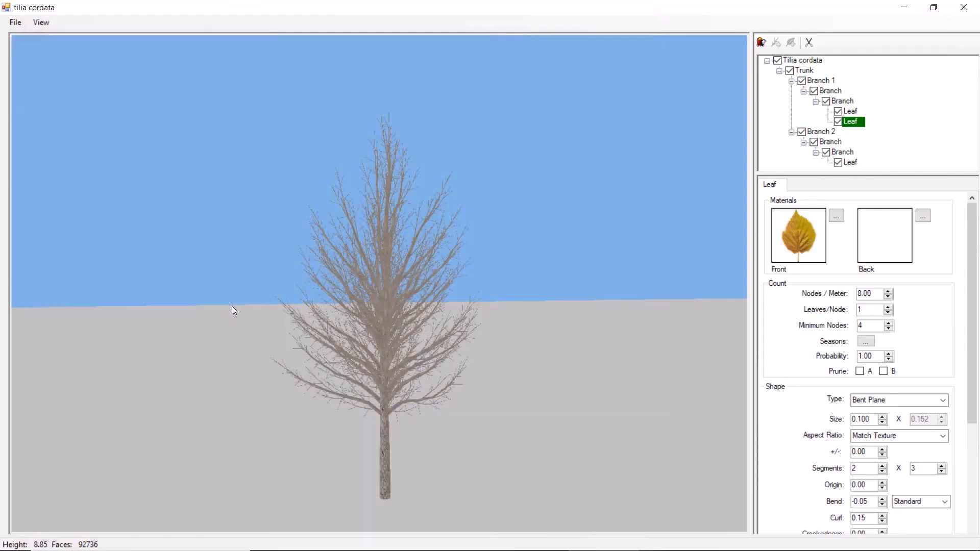
- Set the Spring and Summer probabilities of Branch 1's fall leaf to 0
{"action": "left_click", "coordinate": [865, 341]}
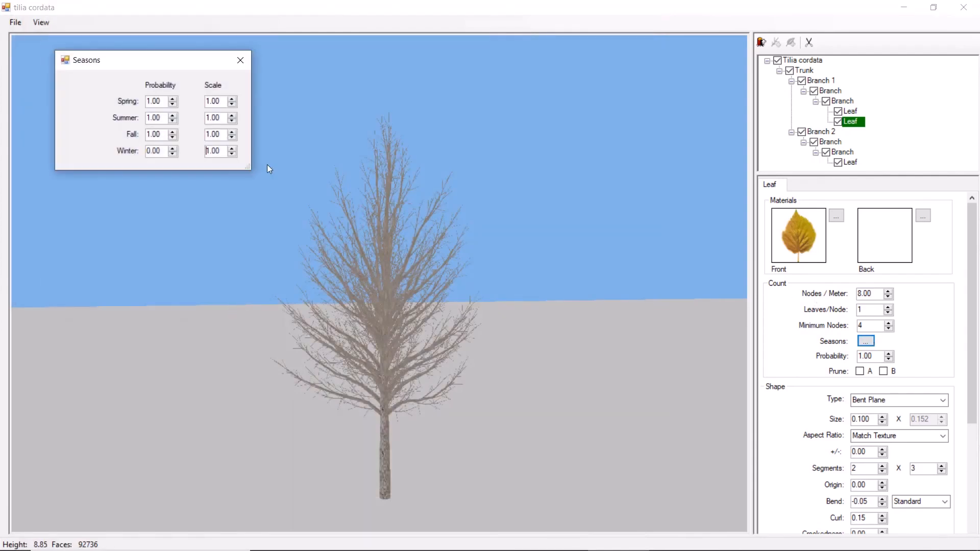
{"action": "left_click_drag", "start_coordinate": [163, 135], "coordinate": [142, 102]}
{"action": "type", "text": "00"}
{"action": "key", "text": "Return"}
{"action": "left_click", "coordinate": [241, 61]}
- Set the Fall probability of Branch 1's green leaf to 0
{"action": "left_click", "coordinate": [854, 112]}
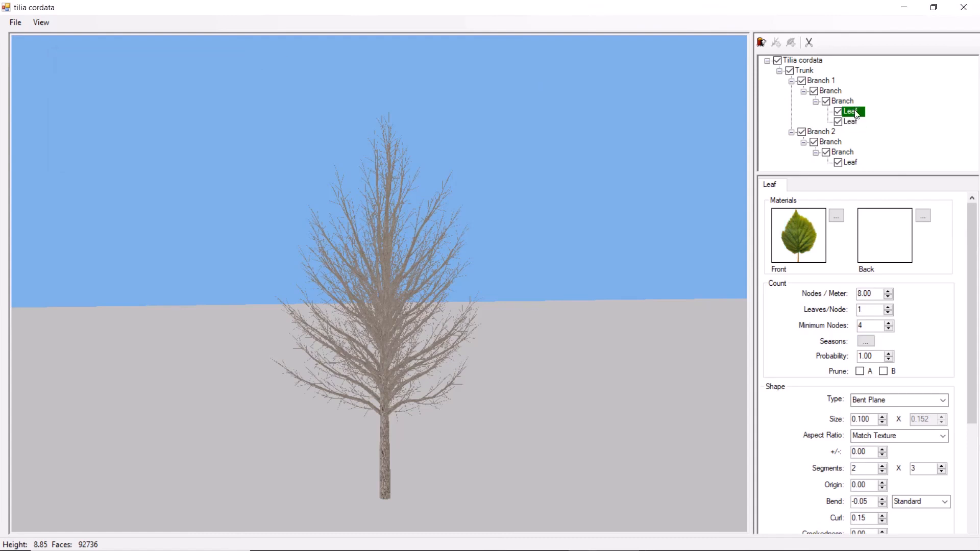
{"action": "left_click", "coordinate": [864, 341]}
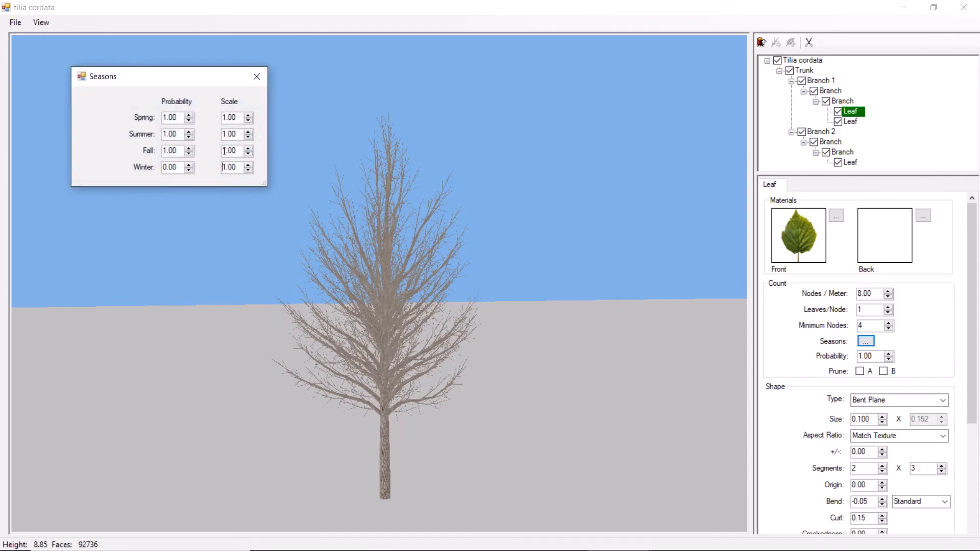
{"action": "left_click_drag", "start_coordinate": [180, 152], "coordinate": [162, 151]}
{"action": "type", "text": "0"}
{"action": "left_click", "coordinate": [260, 77]}
- Copy the fall leaf from Branch 1 into the last sub-branch of Branch 2
{"action": "left_click_drag", "start_coordinate": [850, 122], "coordinate": [850, 150]}
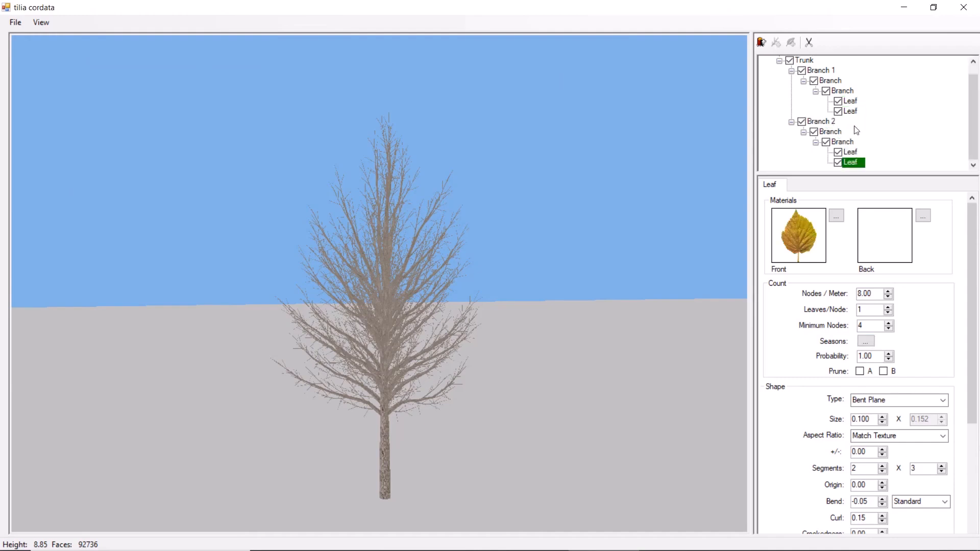
{"action": "left_click_drag", "start_coordinate": [851, 105], "coordinate": [843, 143]}
{"action": "left_click", "coordinate": [851, 143]}
{"action": "scroll", "coordinate": [817, 57], "scroll_direction": "up", "scroll_amount": 1}
- Preview the tree in Fall and Winter, and set the plant's default season to Spring
{"action": "left_click", "coordinate": [817, 60]}
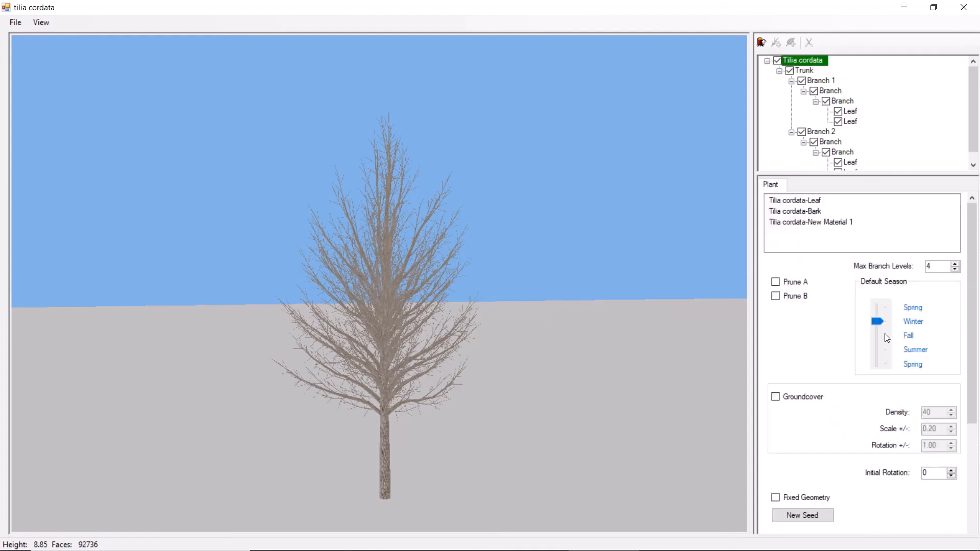
{"action": "left_click", "coordinate": [907, 338]}
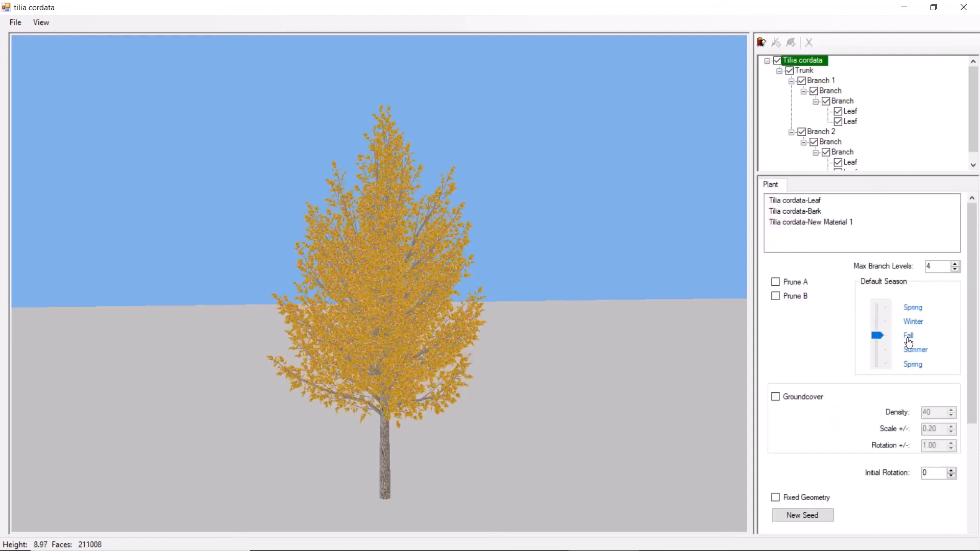
{"action": "left_click_drag", "start_coordinate": [463, 361], "coordinate": [384, 354]}
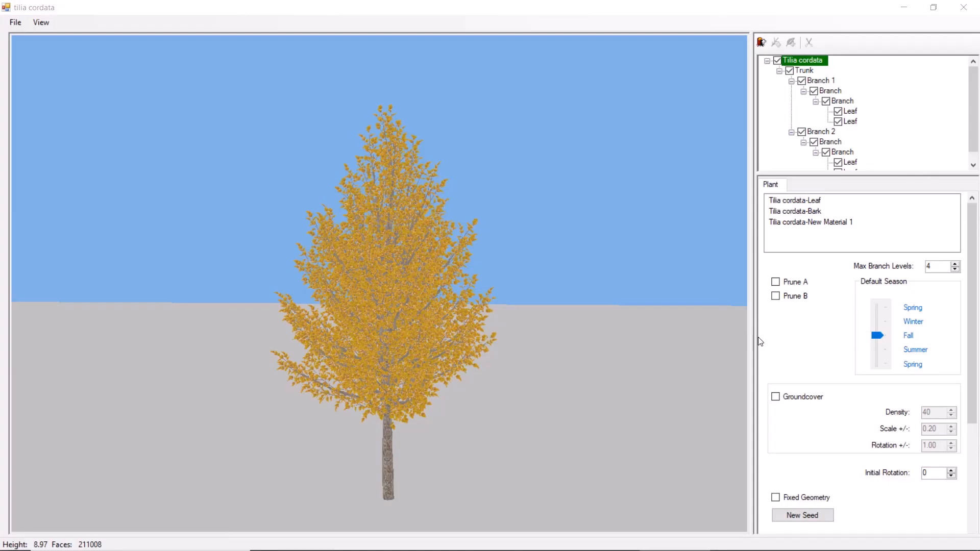
{"action": "left_click", "coordinate": [906, 324]}
{"action": "left_click", "coordinate": [911, 311]}
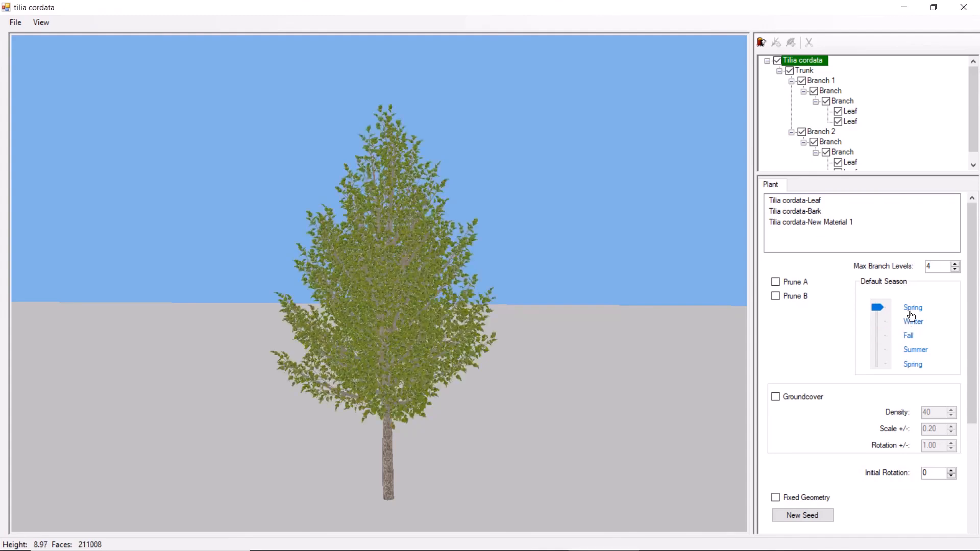
- Examine the flower stalk branch, the flower leaf's shape settings and the blossoms up close in the Tilia cordata_Flower plant
{"action": "scroll", "coordinate": [532, 363], "scroll_direction": "up", "scroll_amount": 3}
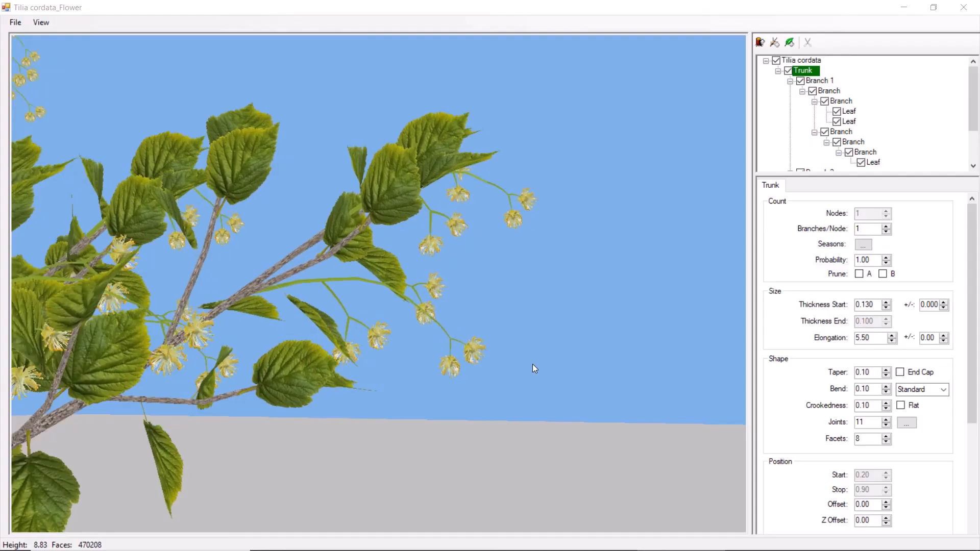
{"action": "left_click", "coordinate": [841, 132]}
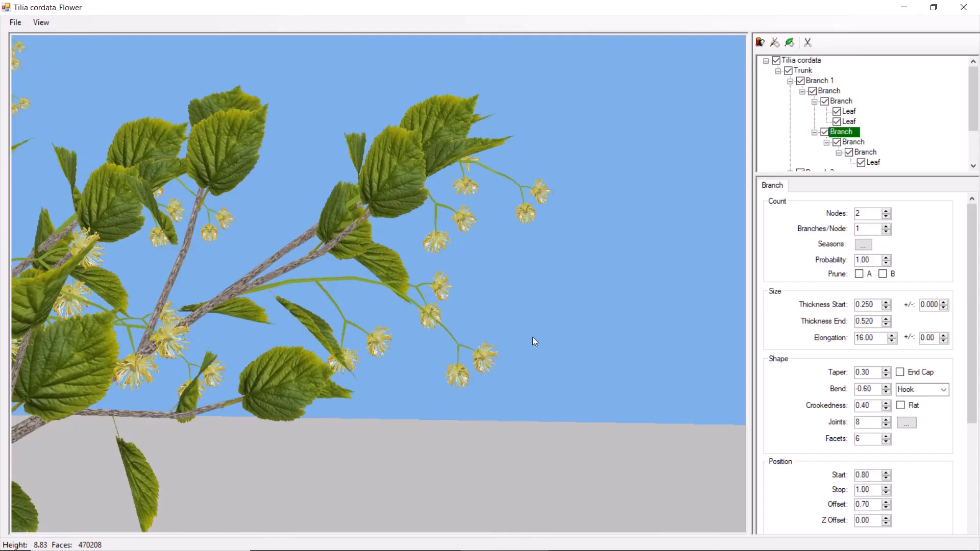
{"action": "left_click", "coordinate": [872, 164]}
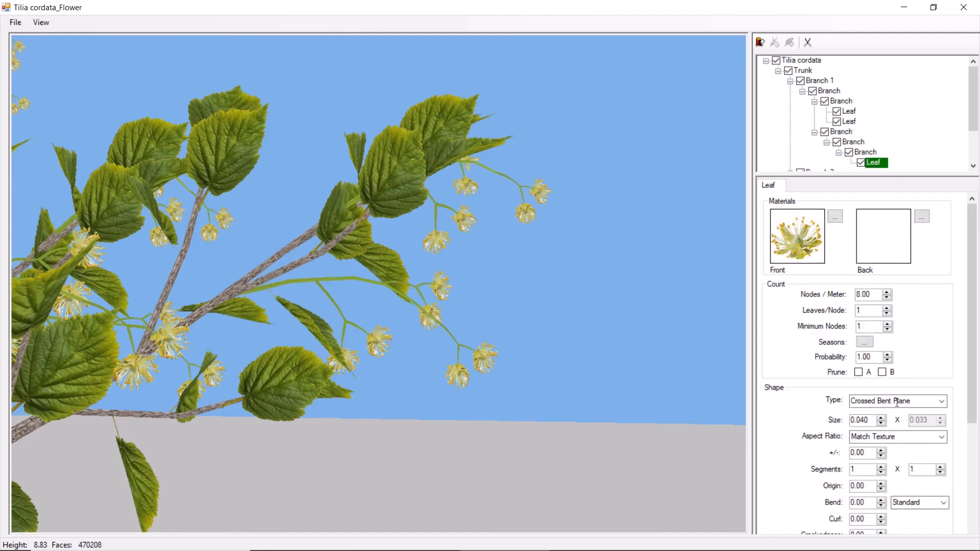
{"action": "left_click_drag", "start_coordinate": [972, 380], "coordinate": [968, 426]}
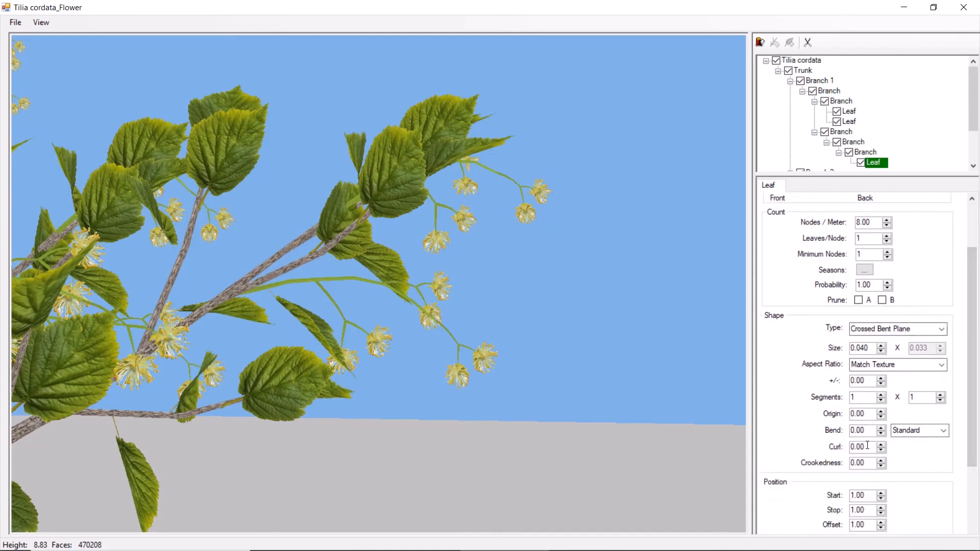
{"action": "left_click_drag", "start_coordinate": [495, 388], "coordinate": [474, 477]}
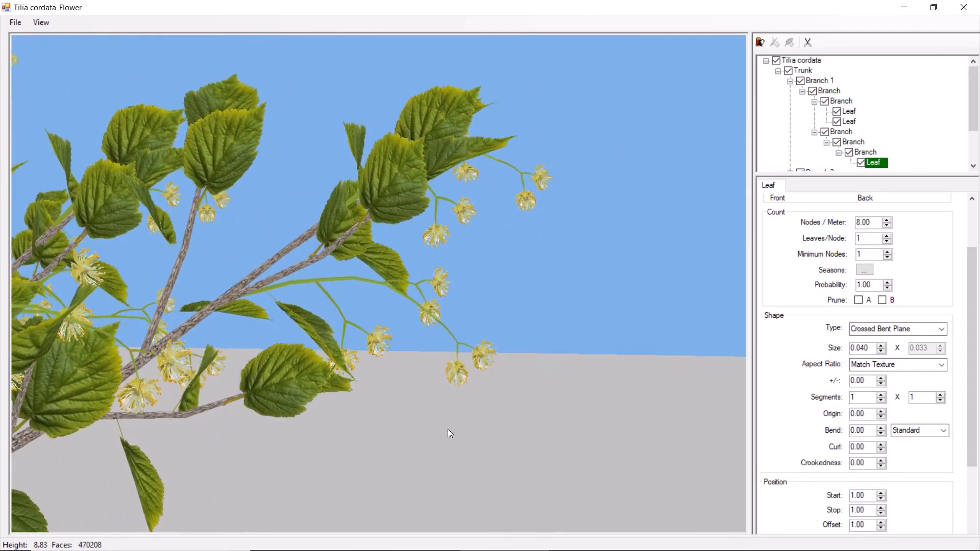
{"action": "scroll", "coordinate": [431, 413], "scroll_direction": "up", "scroll_amount": 5}
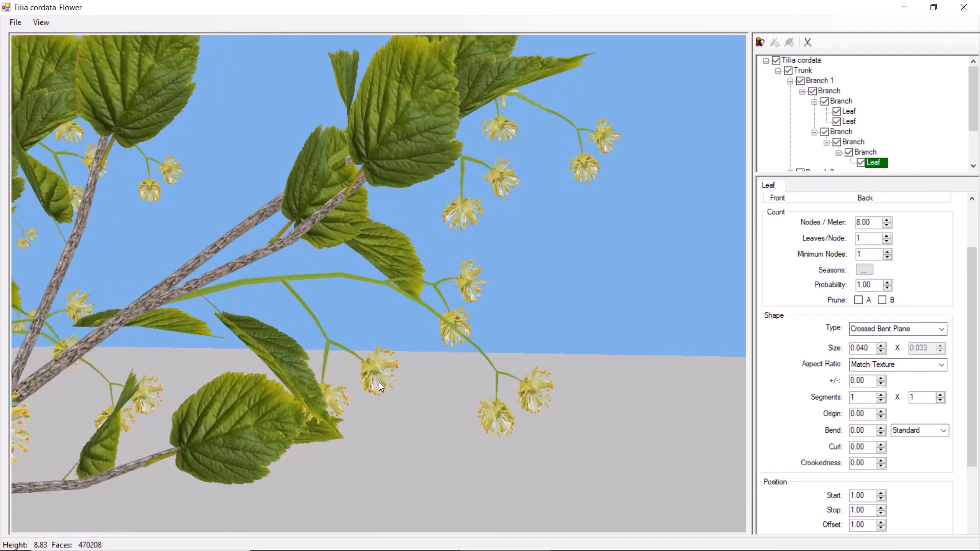
{"action": "scroll", "coordinate": [379, 382], "scroll_direction": "up", "scroll_amount": 2}
- Hide the existing flower leaf and add a new leaf to its parent branch
{"action": "left_click", "coordinate": [861, 163]}
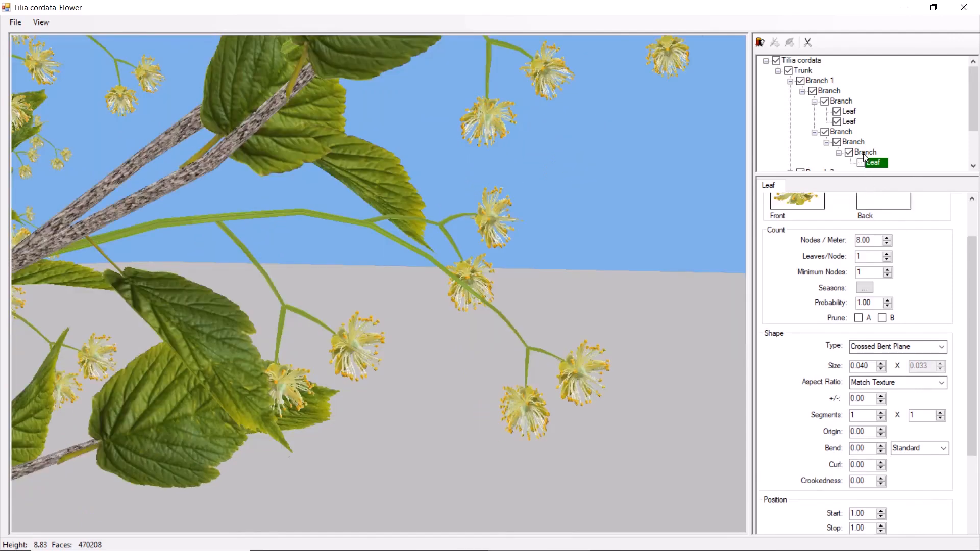
{"action": "left_click", "coordinate": [865, 152]}
{"action": "left_click", "coordinate": [790, 41]}
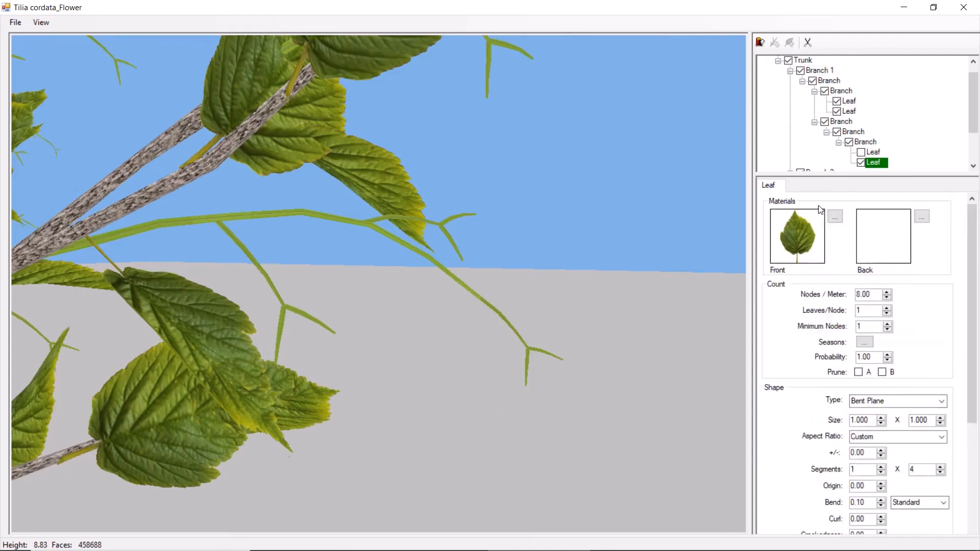
- Give the new leaf a new front material made from the Petal texture
{"action": "left_click", "coordinate": [835, 216]}
{"action": "left_click", "coordinate": [838, 256]}
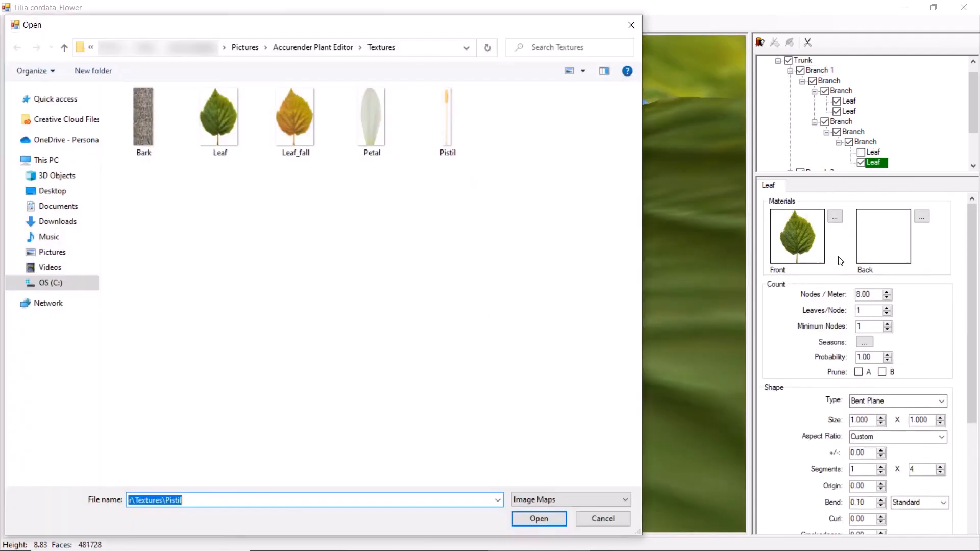
{"action": "double_click", "coordinate": [390, 124]}
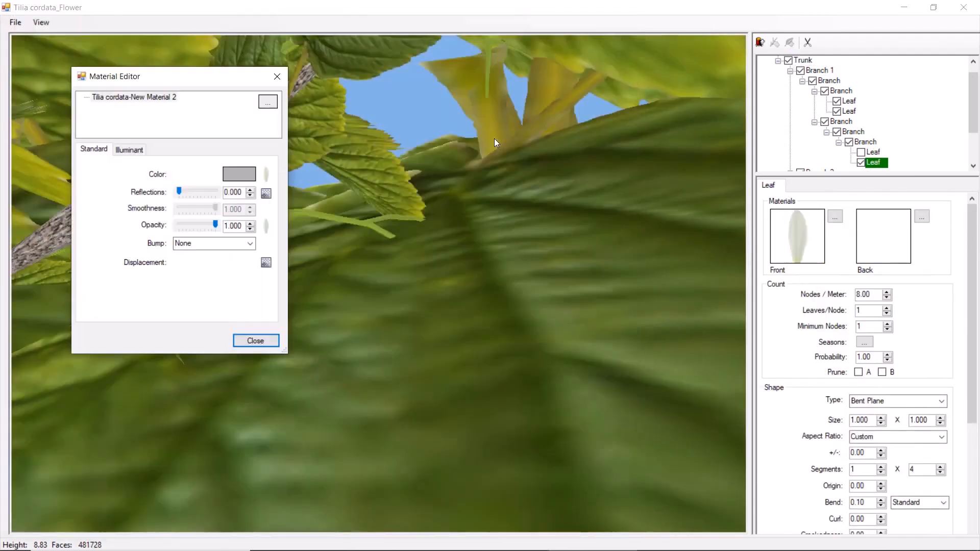
{"action": "key", "text": "Return"}
- Set the petal's aspect ratio to Match Texture and its size to 0.013
{"action": "left_click", "coordinate": [891, 436]}
{"action": "left_click", "coordinate": [883, 457]}
{"action": "key", "text": "shift+Tab"}
{"action": "type", "text": "0.013"}
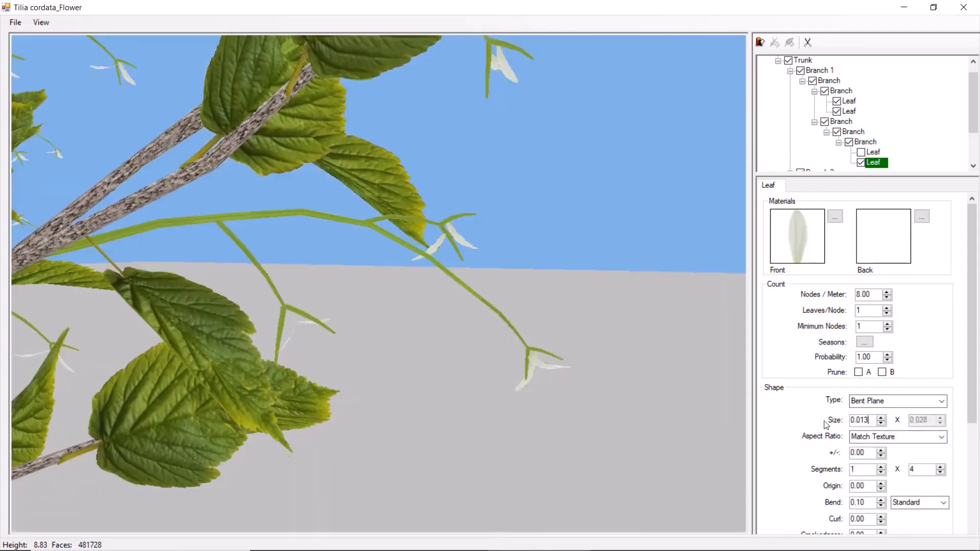
- Give the petal 5 leaves per node, 4 x 4 segments, a bend of 0.20 and a curl of 0.16
{"action": "double_click", "coordinate": [853, 310]}
{"action": "double_click", "coordinate": [870, 470]}
{"action": "double_click", "coordinate": [871, 519]}
{"action": "type", "text": "0.16"}
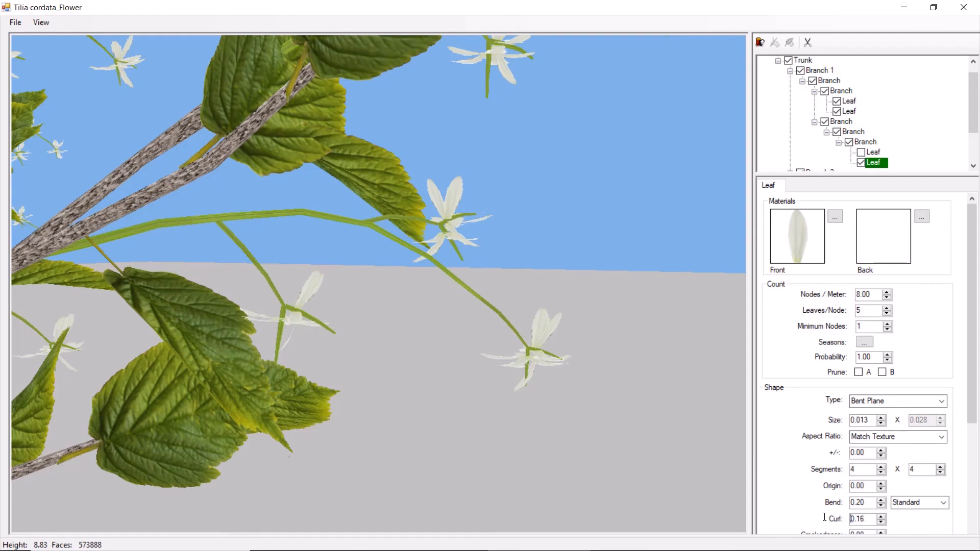
- Set the petal's start and stop positions to 0.95, make it follow its parent, and set its vertical start angle to 80
{"action": "scroll", "coordinate": [958, 463], "scroll_direction": "down", "scroll_amount": 5}
{"action": "double_click", "coordinate": [871, 397]}
{"action": "type", "text": "0.95"}
{"action": "left_click", "coordinate": [855, 466]}
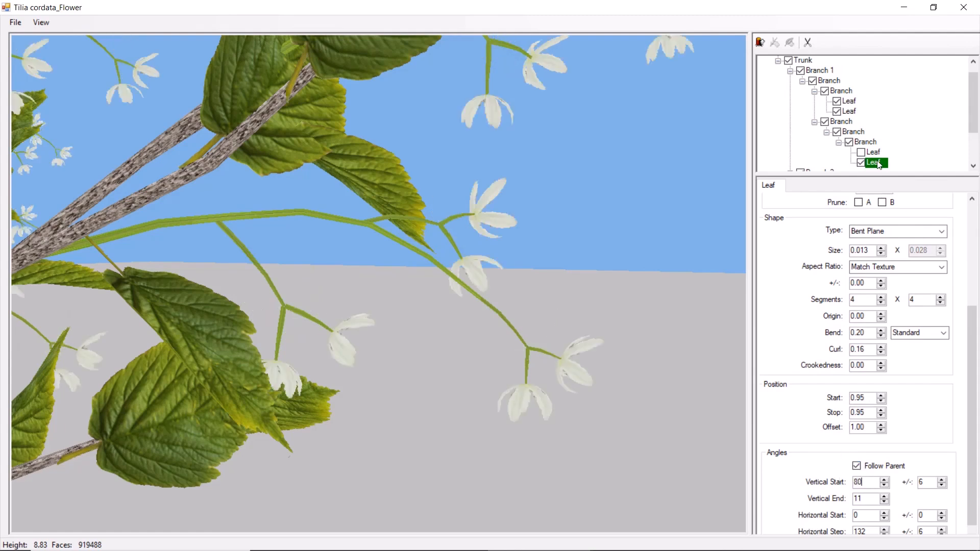
- Add another leaf to the petal's parent branch and give it a new front material made from the pistil texture
{"action": "left_click", "coordinate": [865, 142]}
{"action": "left_click", "coordinate": [790, 44]}
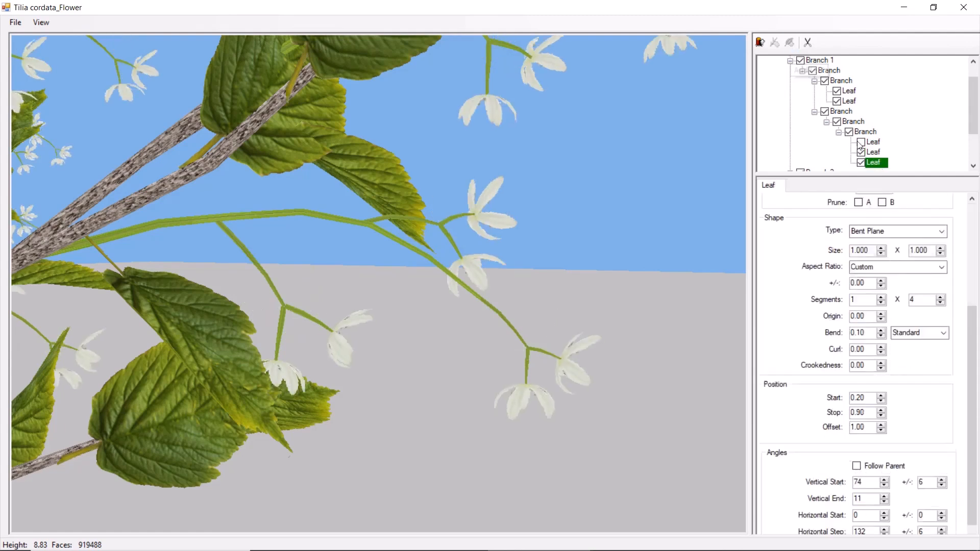
{"action": "scroll", "coordinate": [859, 230], "scroll_direction": "up", "scroll_amount": 5}
{"action": "right_click", "coordinate": [795, 236]}
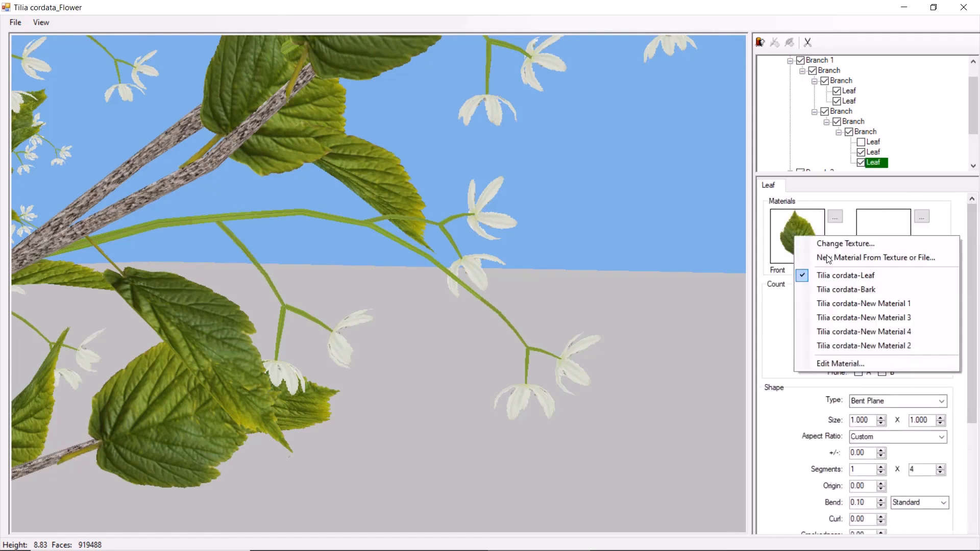
{"action": "left_click", "coordinate": [827, 257]}
{"action": "double_click", "coordinate": [446, 134]}
{"action": "key", "text": "Return"}
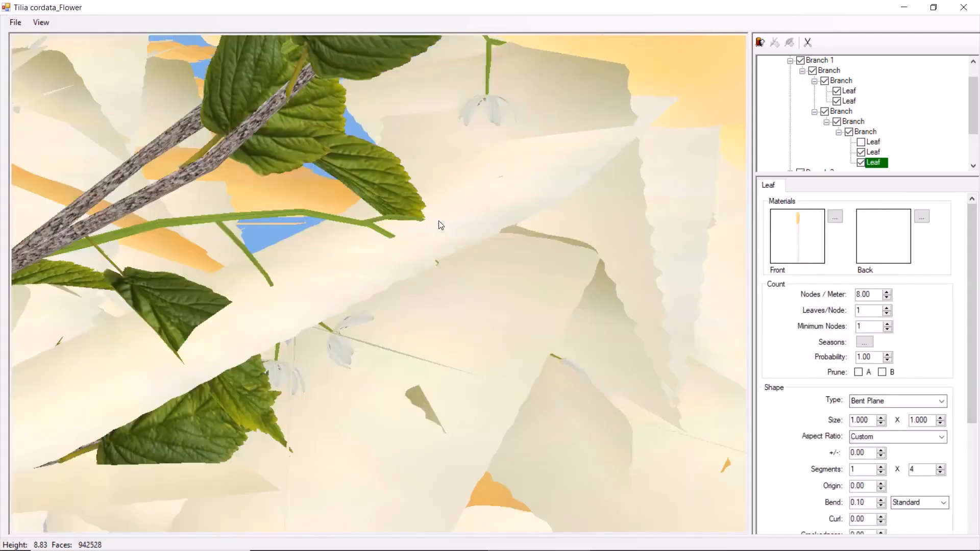
- Set the pistil leaf's aspect ratio to Match Texture, its size to 0.002 and its type to Crossed Bent Plane
{"action": "left_click", "coordinate": [940, 437]}
{"action": "left_click", "coordinate": [910, 444]}
{"action": "left_click_drag", "start_coordinate": [871, 424], "coordinate": [845, 418]}
{"action": "type", "text": "0"}
{"action": "key", "text": "Return"}
{"action": "left_click", "coordinate": [942, 402]}
{"action": "left_click", "coordinate": [908, 421]}
- Give the pistil leaf 6 leaves per node and a minimum of 2 nodes
{"action": "double_click", "coordinate": [864, 312]}
{"action": "type", "text": "6"}
{"action": "key", "text": "Tab"}
{"action": "type", "text": "2"}
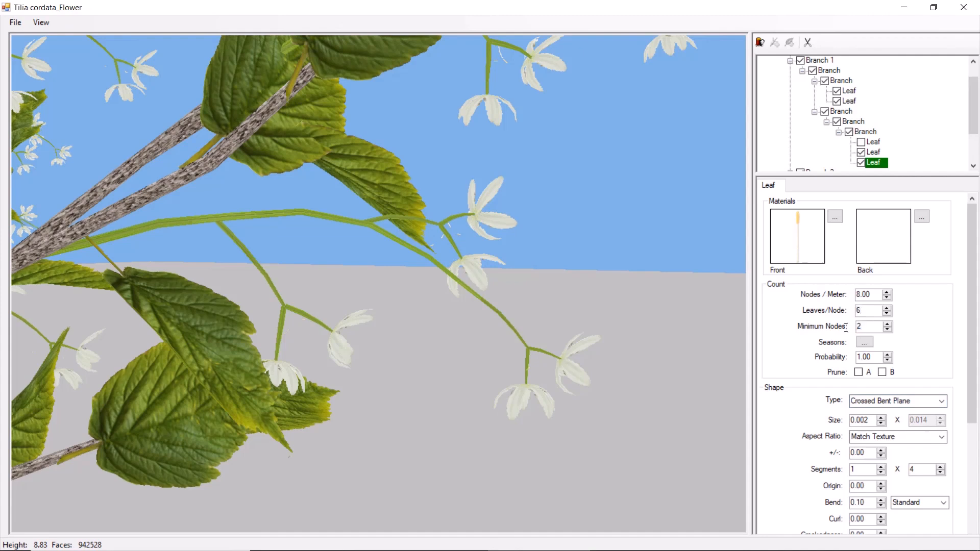
- Set the pistil leaf's start and stop positions to 1.00, make it follow its parent, and set its vertical start angle to 60
{"action": "left_click_drag", "start_coordinate": [968, 337], "coordinate": [956, 451]}
{"action": "left_click_drag", "start_coordinate": [868, 373], "coordinate": [829, 384]}
{"action": "type", "text": "1"}
{"action": "left_click", "coordinate": [852, 387]}
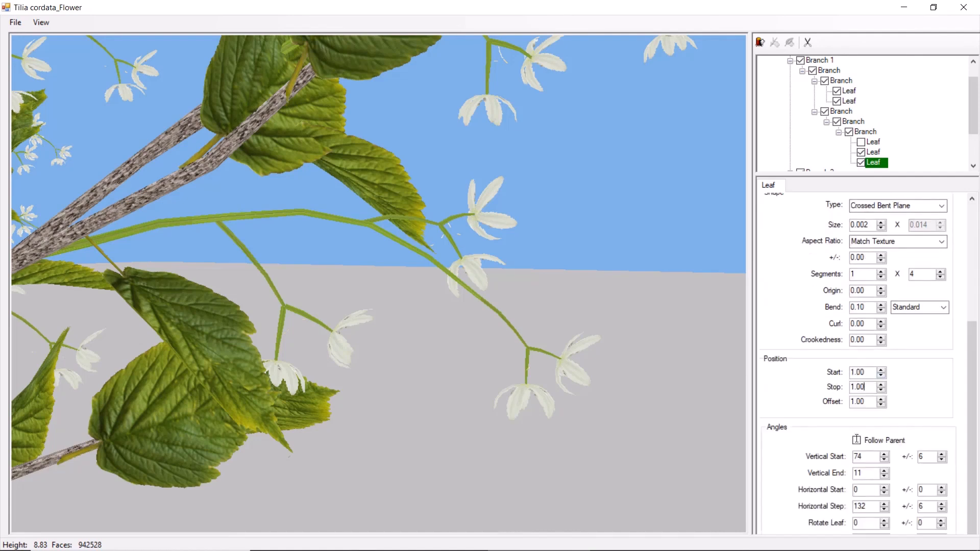
{"action": "left_click", "coordinate": [856, 441]}
{"action": "key", "text": "Tab"}
{"action": "type", "text": "60"}
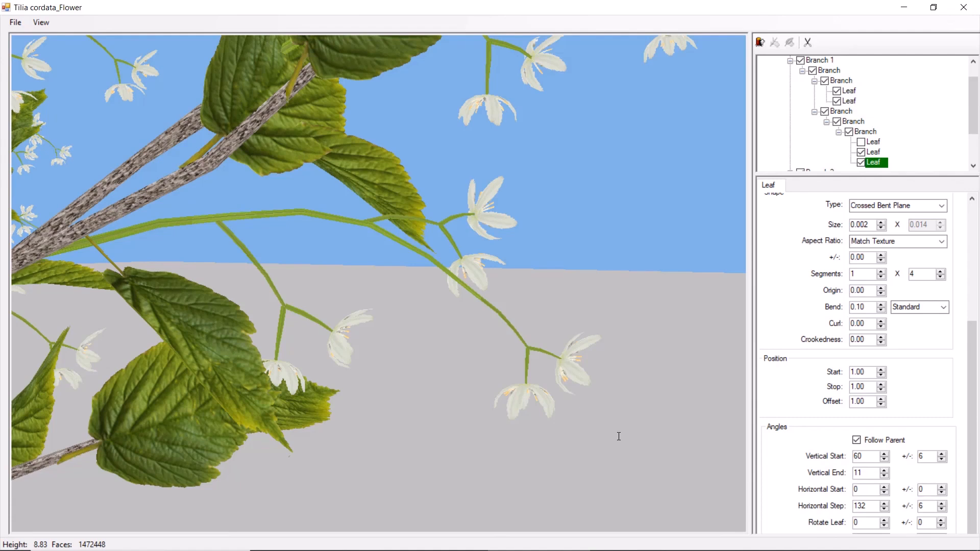
- Inspect the petal and pistil flowers up close, show the original flower leaf again, and delete the petal and pistil leaves
{"action": "left_click_drag", "start_coordinate": [614, 427], "coordinate": [202, 312]}
{"action": "scroll", "coordinate": [201, 311], "scroll_direction": "up", "scroll_amount": 2}
{"action": "left_click_drag", "start_coordinate": [272, 286], "coordinate": [489, 334]}
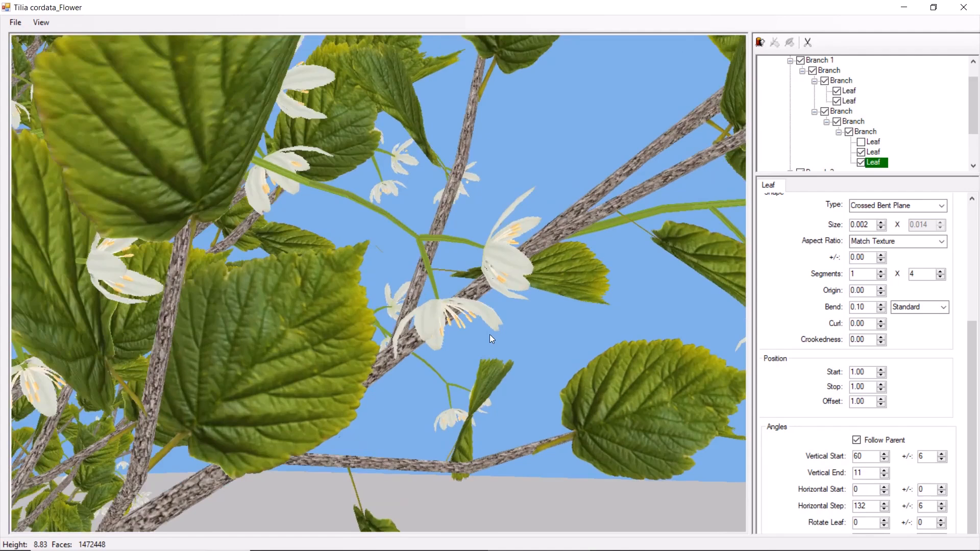
{"action": "left_click", "coordinate": [869, 143]}
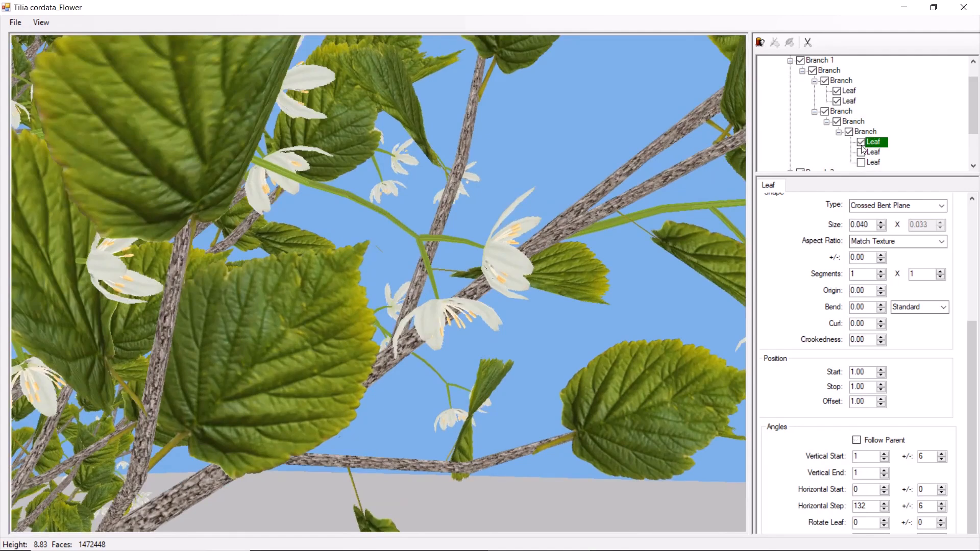
{"action": "left_click", "coordinate": [872, 152]}
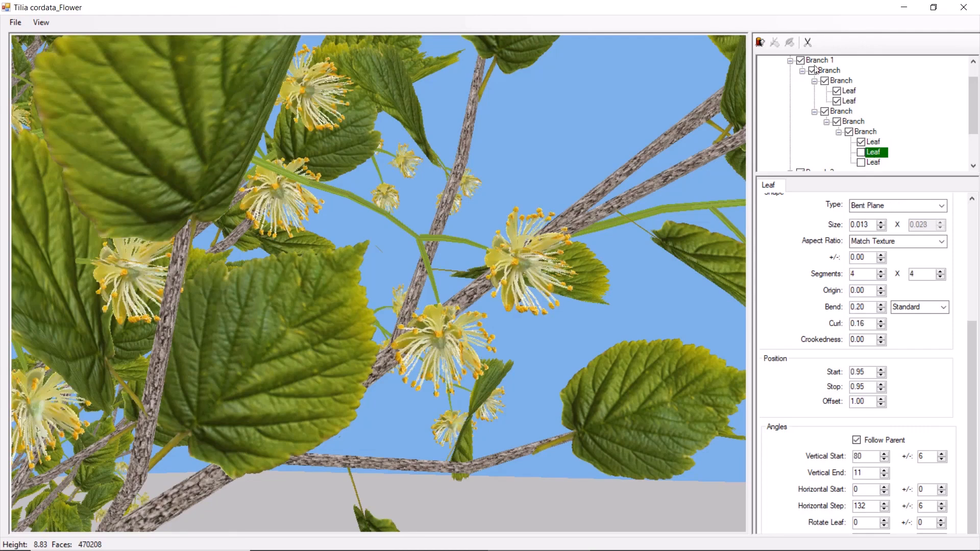
{"action": "left_click", "coordinate": [807, 43]}
{"action": "scroll", "coordinate": [863, 136], "scroll_direction": "down", "scroll_amount": 2}
{"action": "left_click", "coordinate": [873, 111]}
{"action": "left_click", "coordinate": [808, 42]}
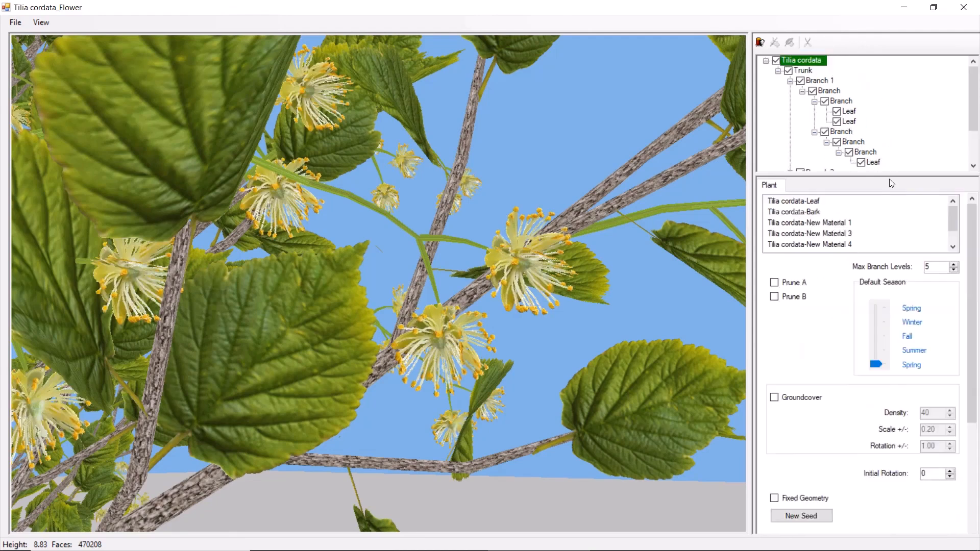
- Set the seasonal probability of Branch 1's flower branch to 0 for summer, fall and winter
{"action": "left_click_drag", "start_coordinate": [891, 175], "coordinate": [876, 336]}
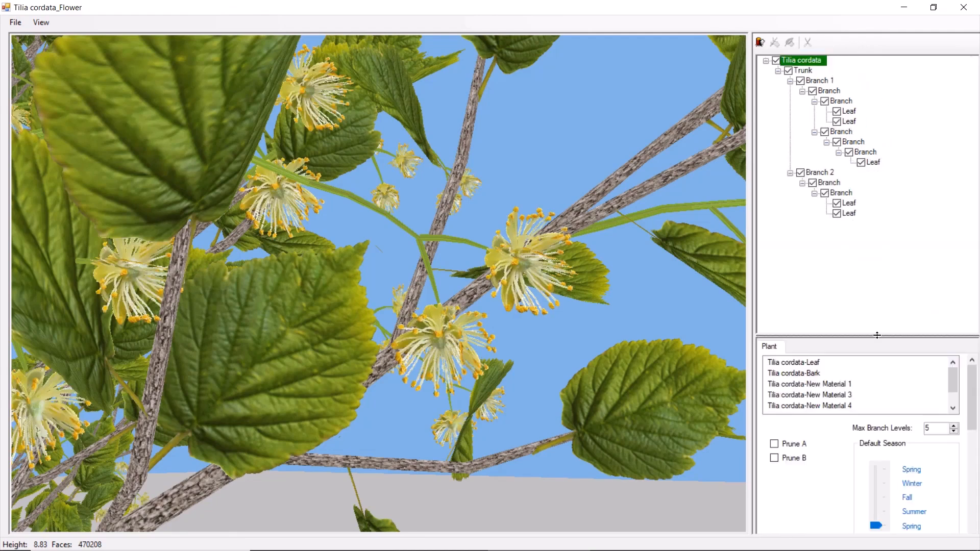
{"action": "left_click", "coordinate": [847, 133]}
{"action": "left_click", "coordinate": [869, 408]}
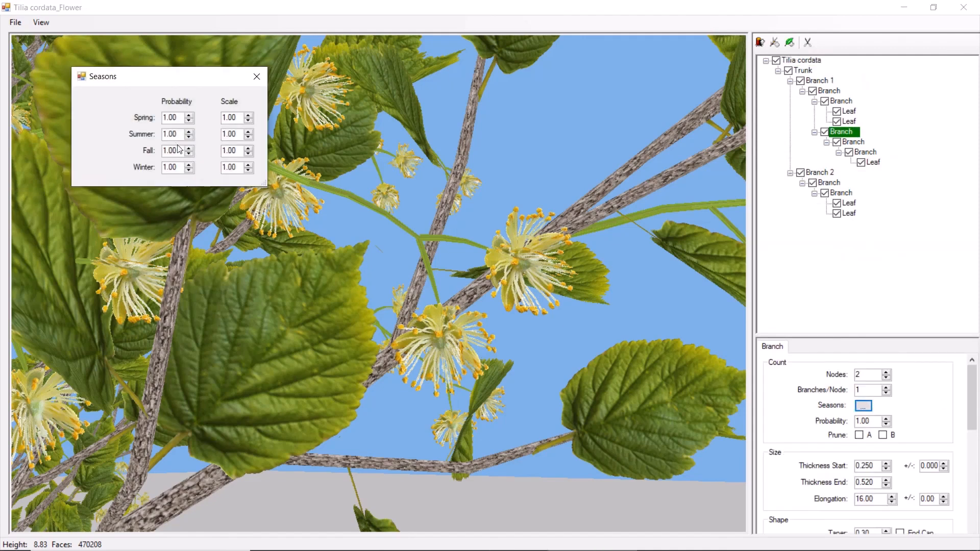
{"action": "type", "text": "0"}
{"action": "left_click_drag", "start_coordinate": [178, 135], "coordinate": [139, 149]}
{"action": "type", "text": "0"}
{"action": "left_click_drag", "start_coordinate": [177, 167], "coordinate": [136, 162]}
{"action": "type", "text": "0"}
{"action": "key", "text": "Return"}
{"action": "left_click", "coordinate": [255, 81]}
- Copy the flower branch from Branch 1 into the sub-branch of Branch 2 and view the whole tree
{"action": "left_click_drag", "start_coordinate": [839, 132], "coordinate": [834, 187]}
{"action": "left_click", "coordinate": [810, 62]}
{"action": "scroll", "coordinate": [544, 271], "scroll_direction": "down", "scroll_amount": 5}
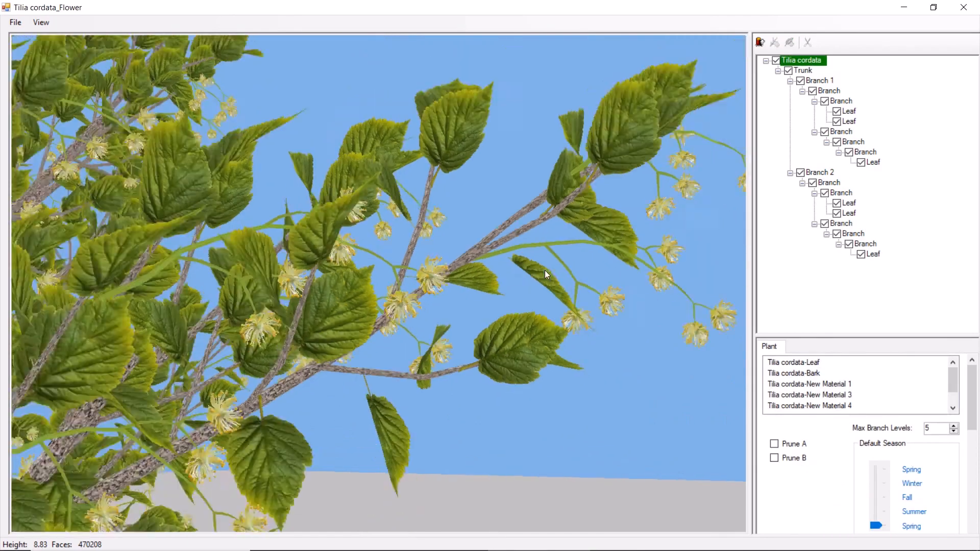
{"action": "scroll", "coordinate": [544, 271], "scroll_direction": "down", "scroll_amount": 5}
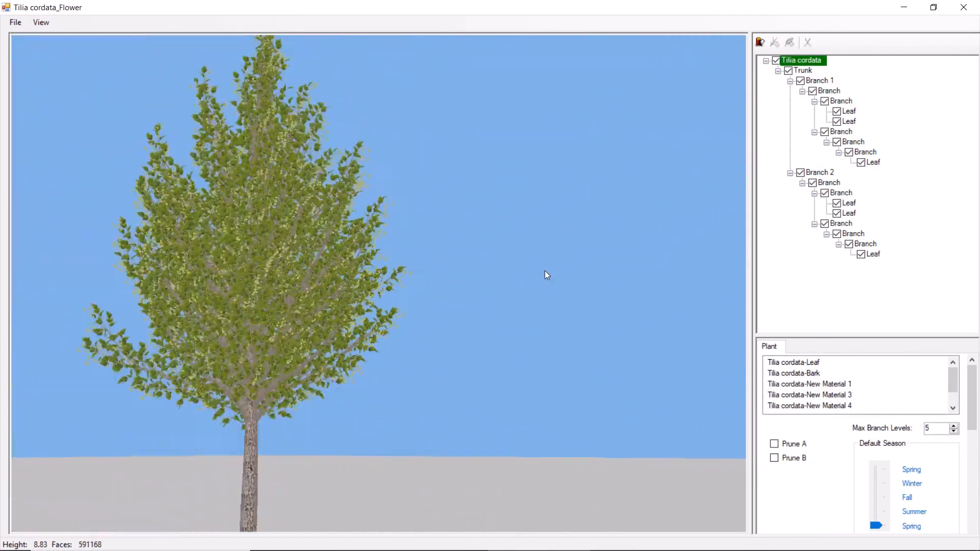
{"action": "left_click_drag", "start_coordinate": [324, 288], "coordinate": [394, 284]}
{"action": "scroll", "coordinate": [394, 285], "scroll_direction": "up", "scroll_amount": 2}
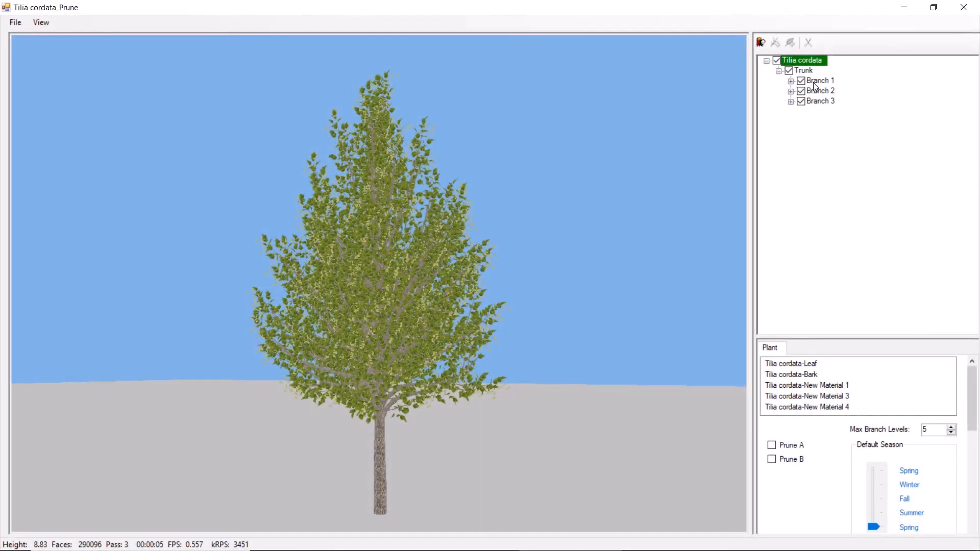
- Expand the Branch 1, Branch 2 and Branch 3 groups of the Prune version and examine Branch 3's prune setting
{"action": "left_click", "coordinate": [817, 83]}
{"action": "left_click", "coordinate": [790, 81]}
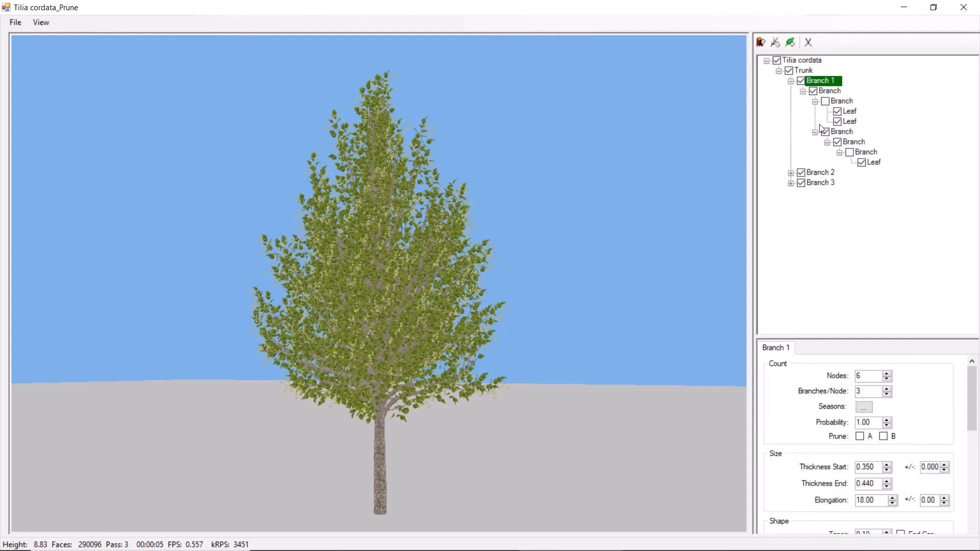
{"action": "left_click", "coordinate": [791, 174]}
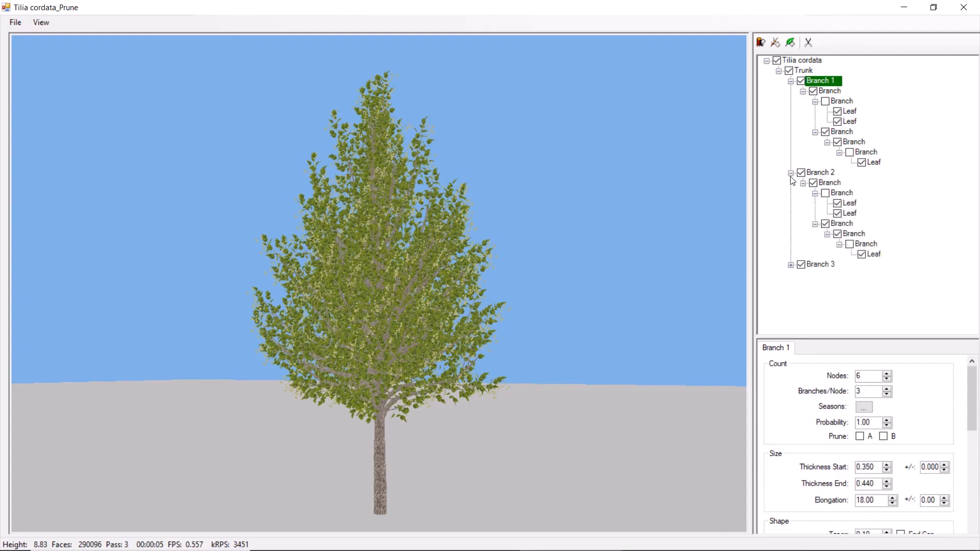
{"action": "left_click", "coordinate": [790, 265]}
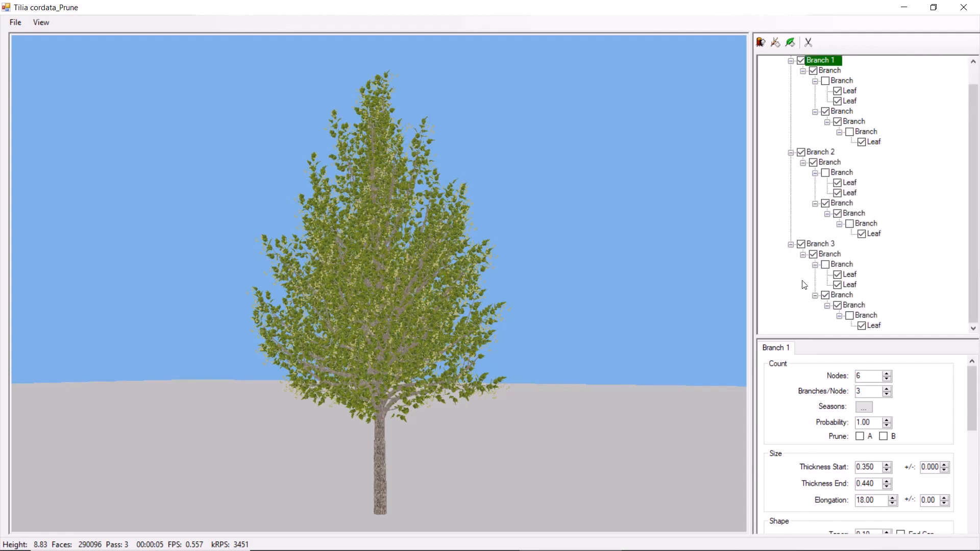
{"action": "left_click", "coordinate": [818, 246]}
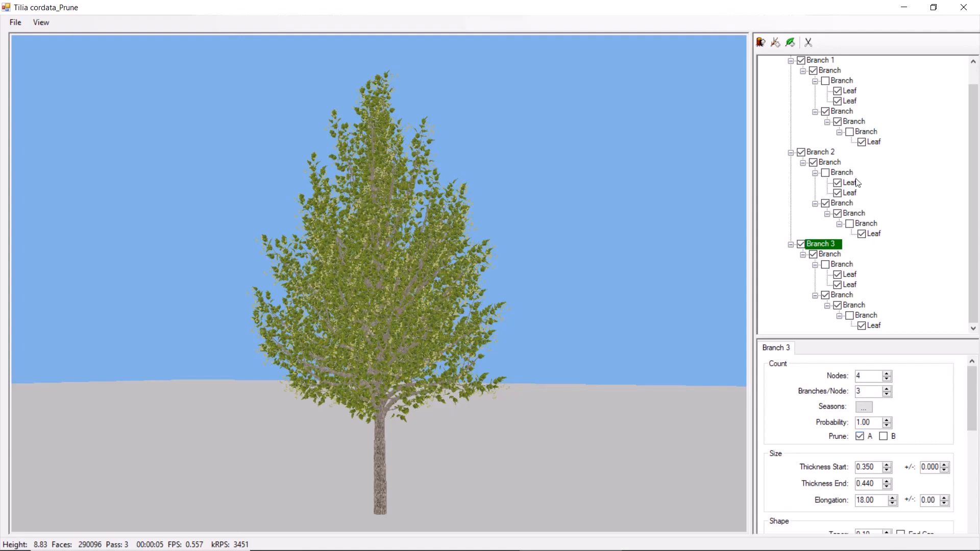
- Turn on Prune A for the whole plant and check it against Branch 3's prune setting
{"action": "left_click_drag", "start_coordinate": [971, 192], "coordinate": [974, 78]}
{"action": "left_click", "coordinate": [816, 61]}
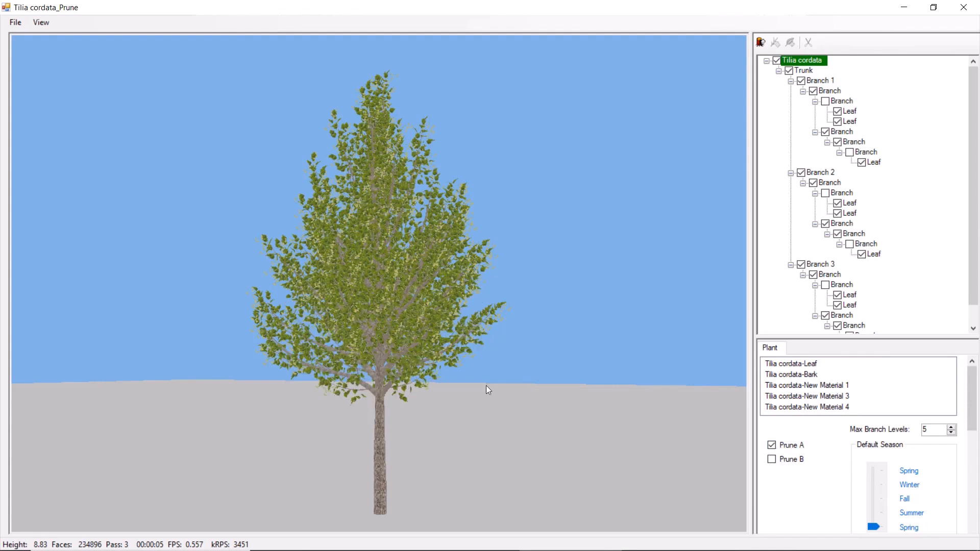
{"action": "left_click", "coordinate": [820, 265]}
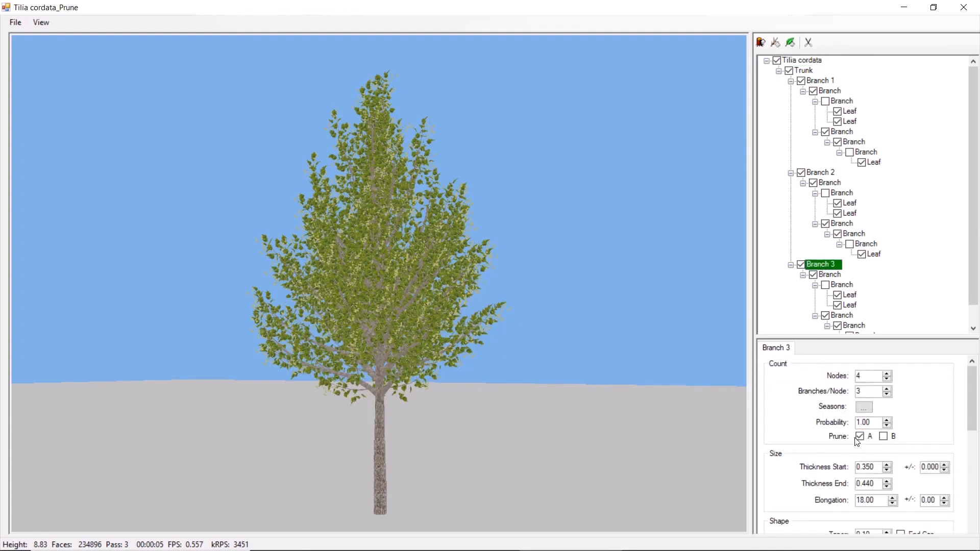
{"action": "left_click", "coordinate": [814, 63]}
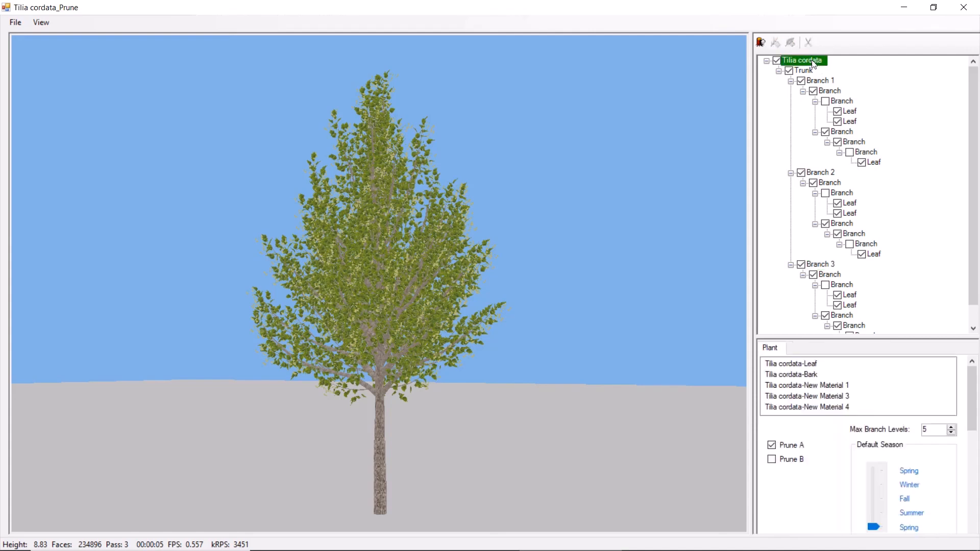
{"action": "left_click", "coordinate": [774, 449]}
- Hide the groundplane and render the pruned tree
{"action": "left_click", "coordinate": [52, 26]}
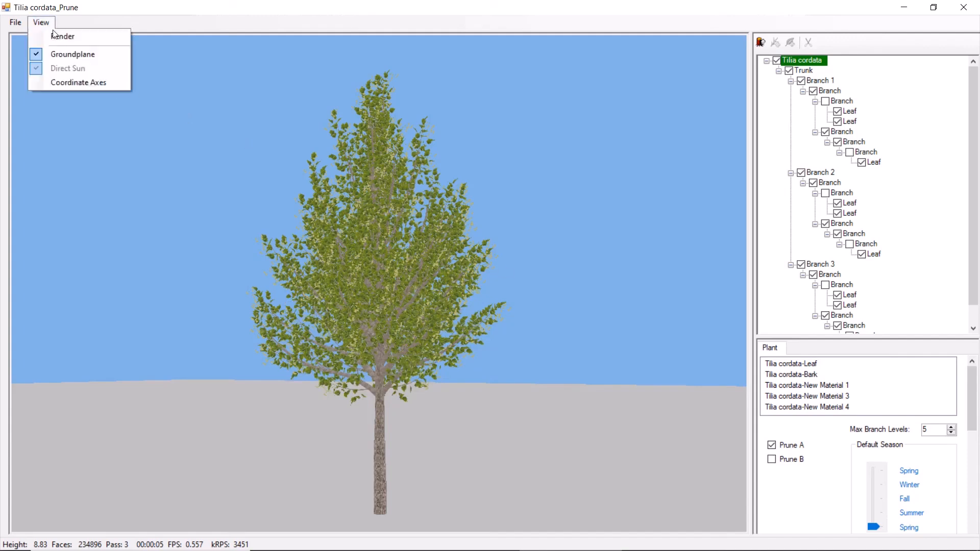
{"action": "left_click", "coordinate": [58, 52]}
{"action": "left_click", "coordinate": [47, 24]}
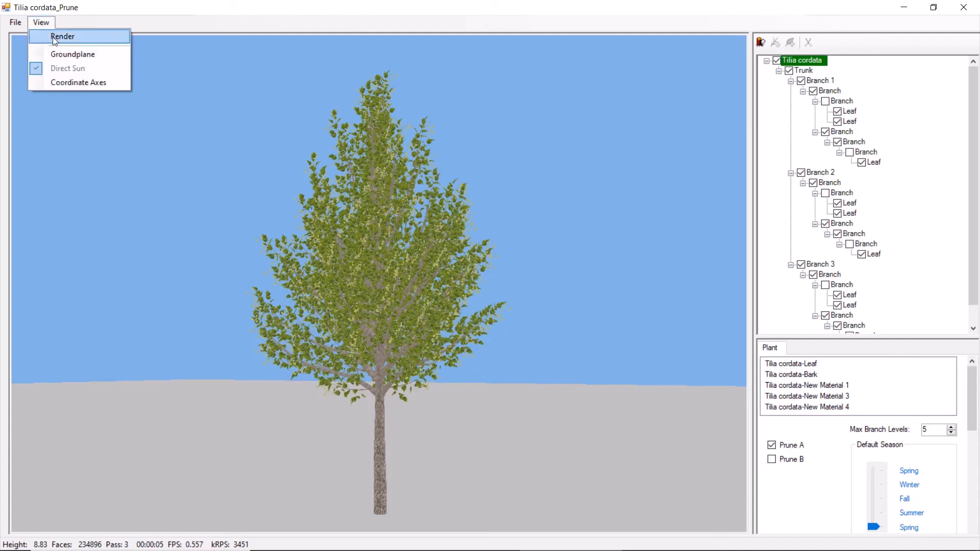
{"action": "left_click", "coordinate": [54, 37]}
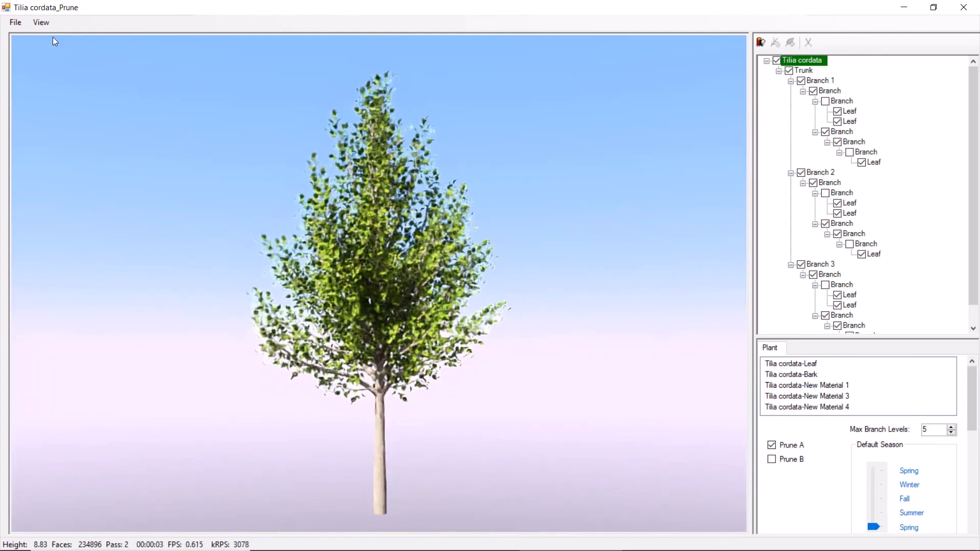